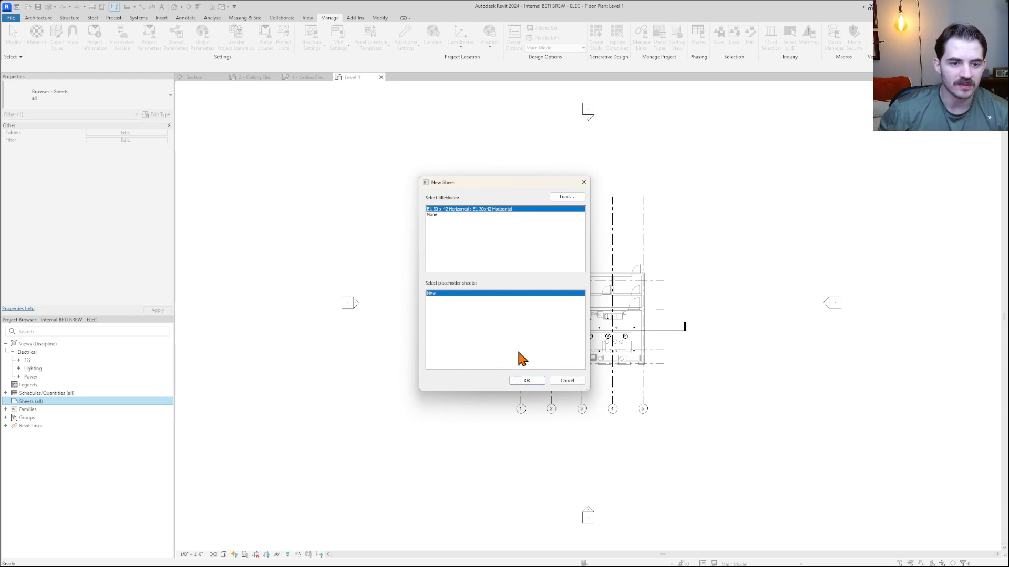
- Create a new sheet using the E1 30 x 42 Horizontal titleblock
{"action": "left_click", "coordinate": [527, 381]}
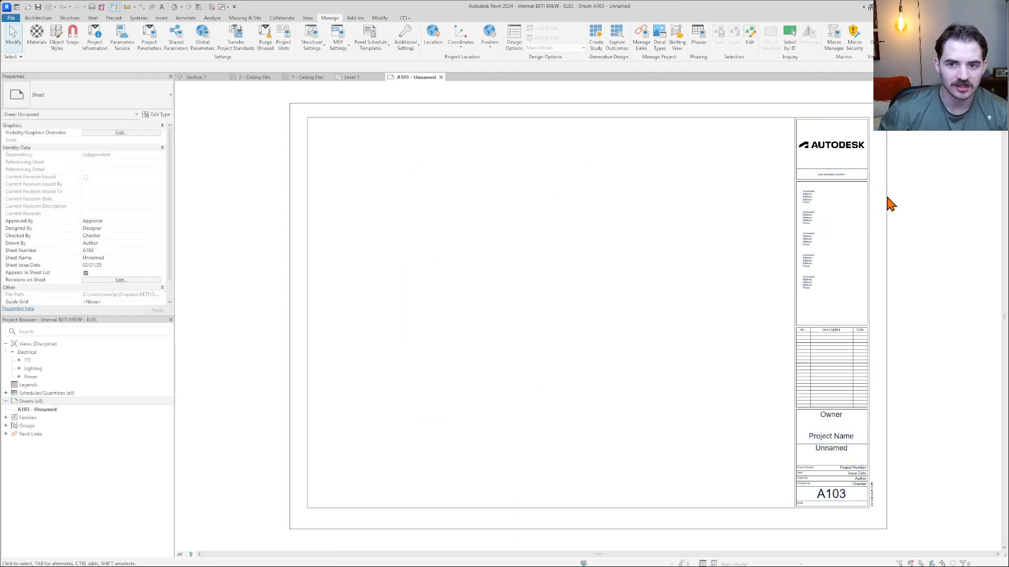
{"action": "left_click", "coordinate": [867, 282]}
{"action": "key", "text": "Escape"}
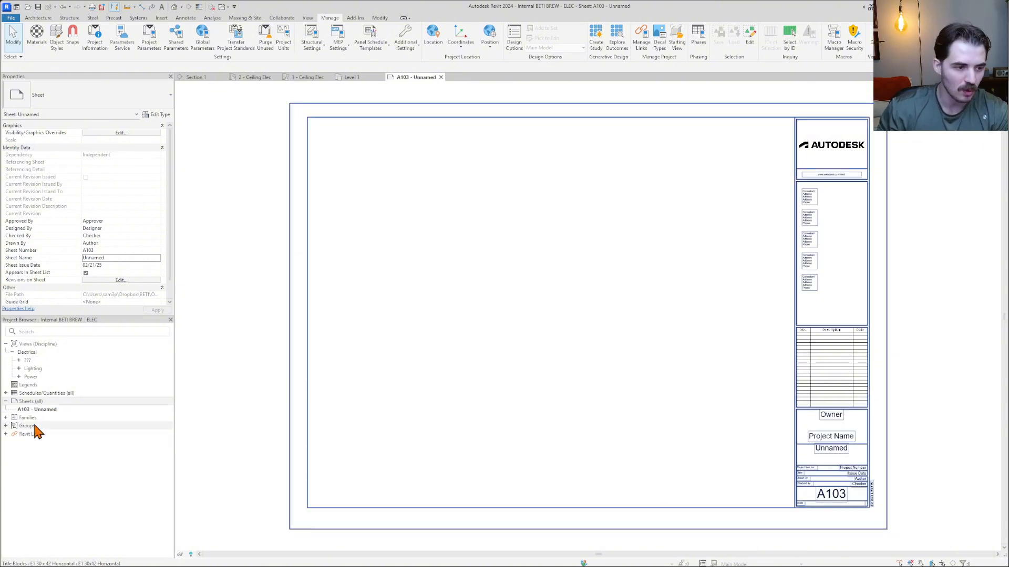
{"action": "left_click", "coordinate": [30, 412]}
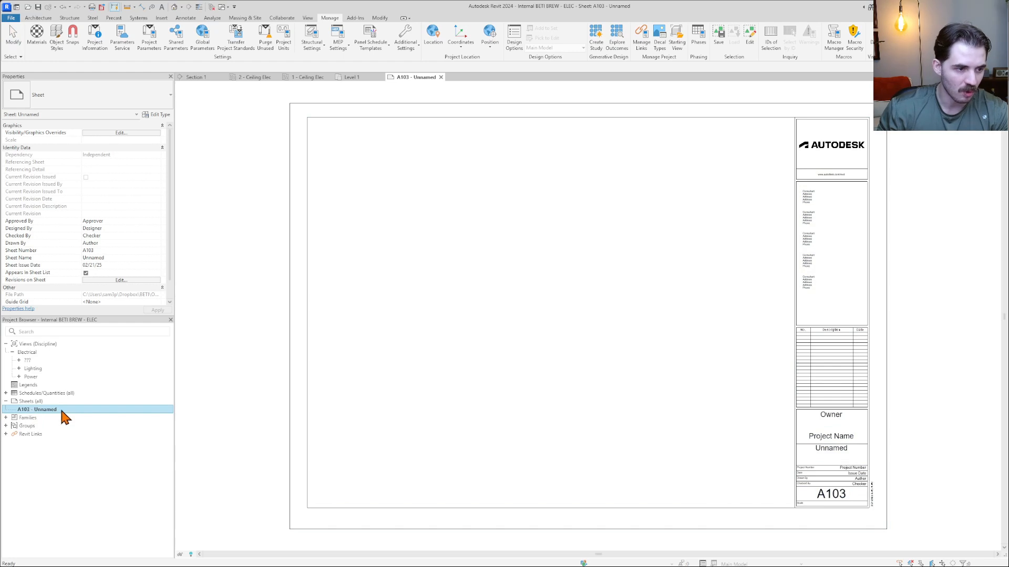
- Set the new sheet's number to E000 in its title block
{"action": "scroll", "coordinate": [786, 480], "scroll_direction": "up", "scroll_amount": 2}
{"action": "scroll", "coordinate": [851, 512], "scroll_direction": "up", "scroll_amount": 2}
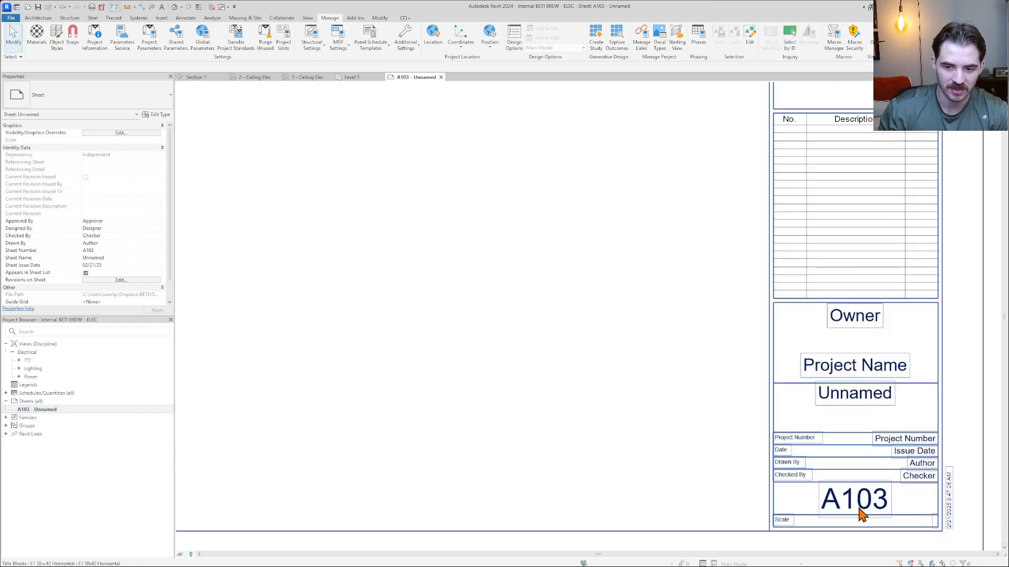
{"action": "left_click", "coordinate": [861, 514]}
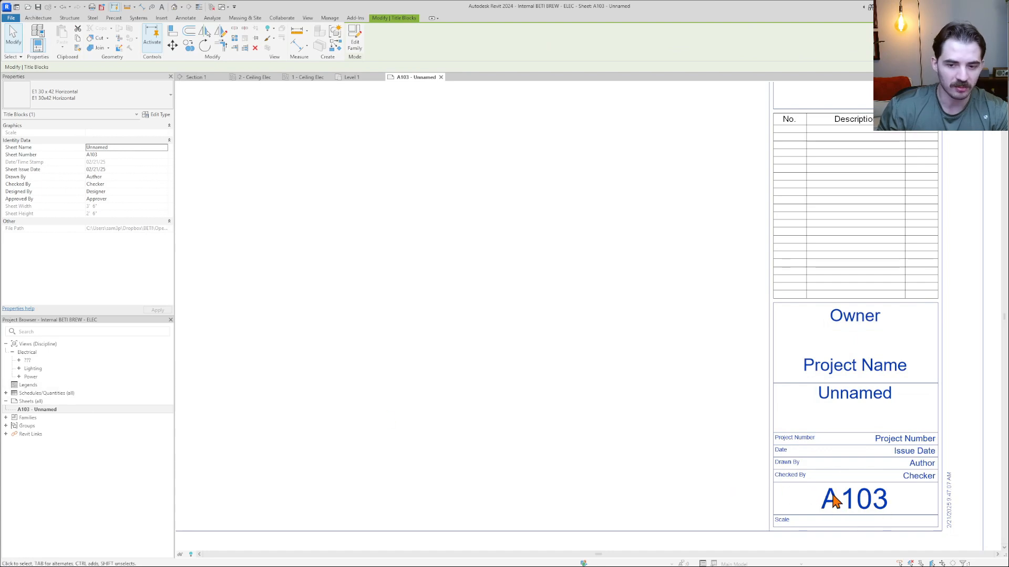
{"action": "right_click", "coordinate": [858, 500]}
{"action": "left_click", "coordinate": [854, 505]}
{"action": "left_click", "coordinate": [852, 505]}
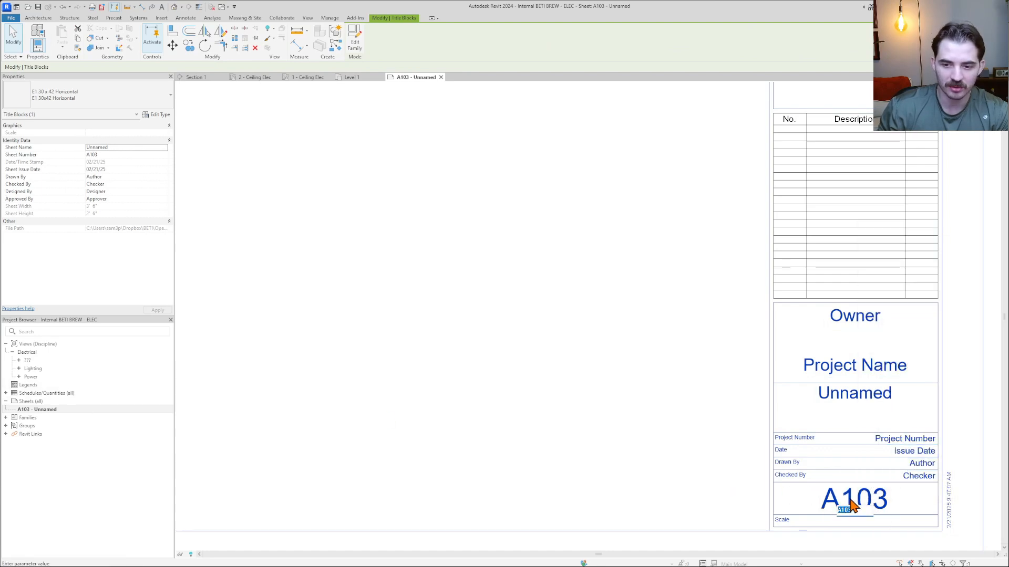
{"action": "type", "text": "E000"}
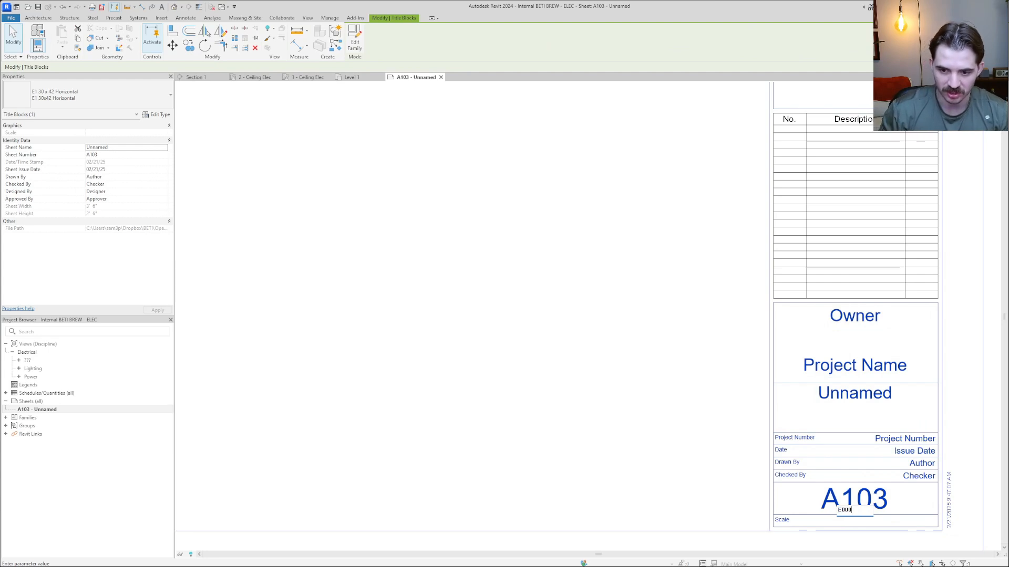
{"action": "key", "text": "Return"}
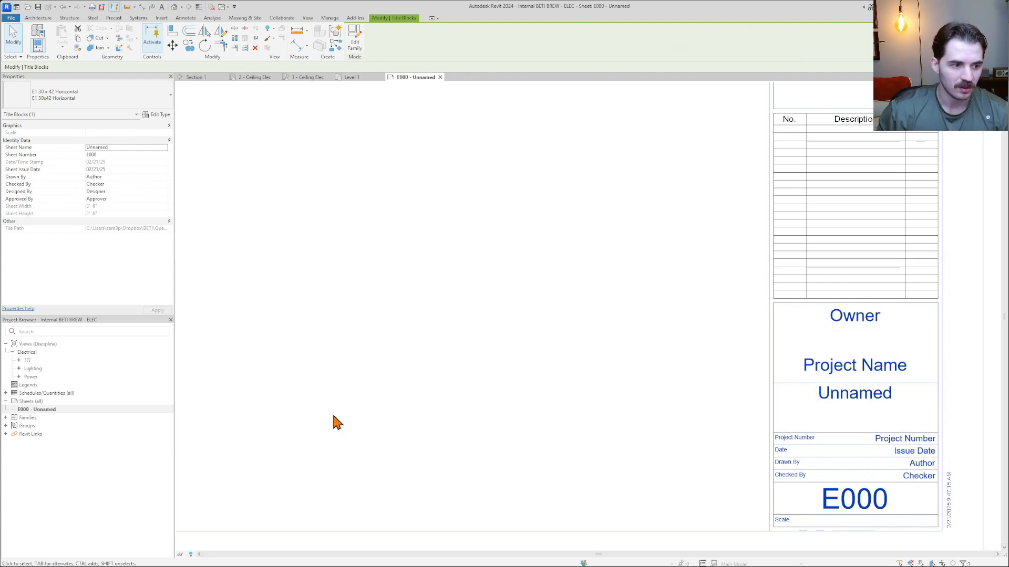
{"action": "left_click", "coordinate": [333, 416]}
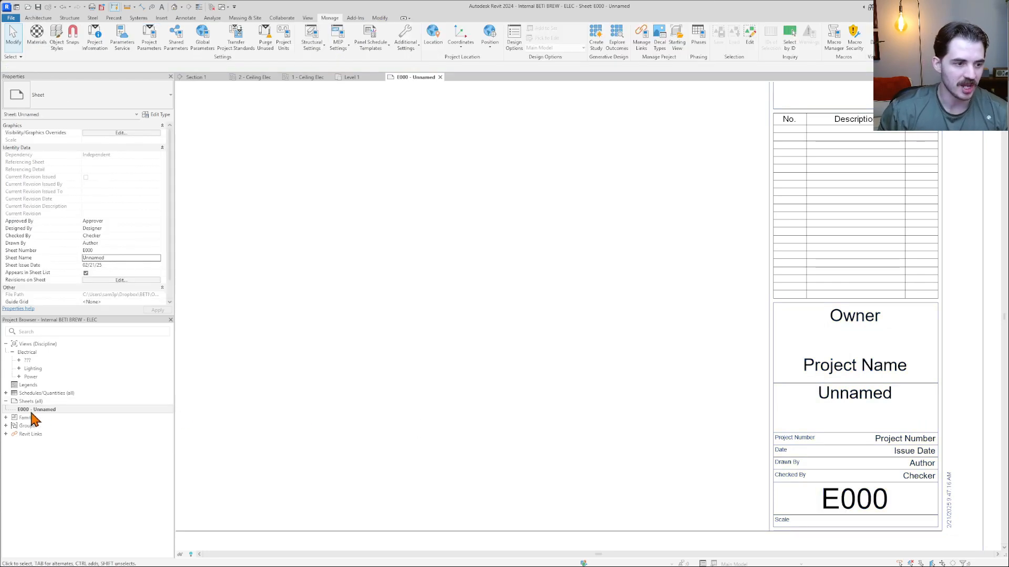
- Name sheet E000 "ELECTRICAL LEGENDS AND GENERAL NOTES"
{"action": "left_click", "coordinate": [856, 411]}
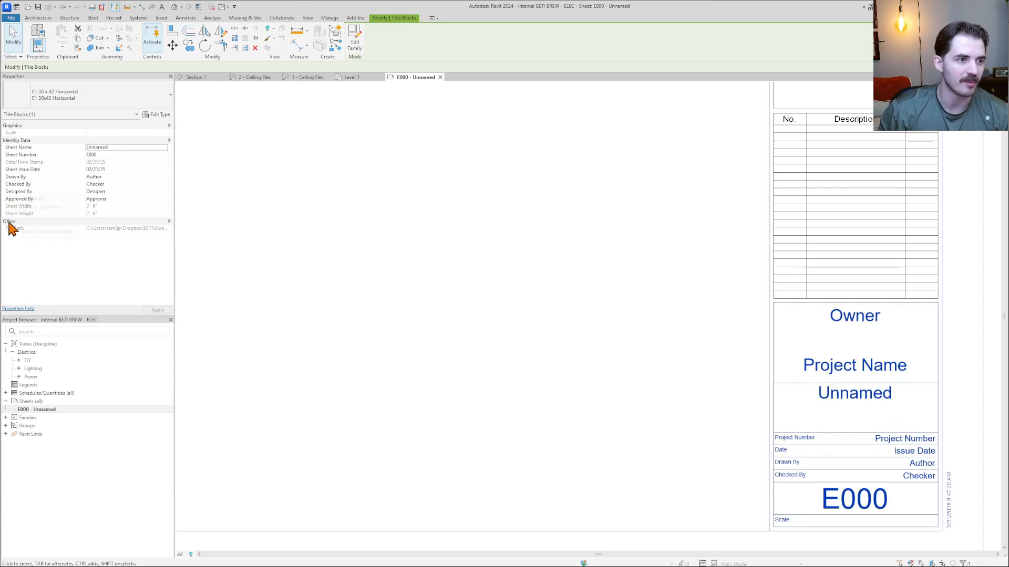
{"action": "left_click", "coordinate": [132, 147]}
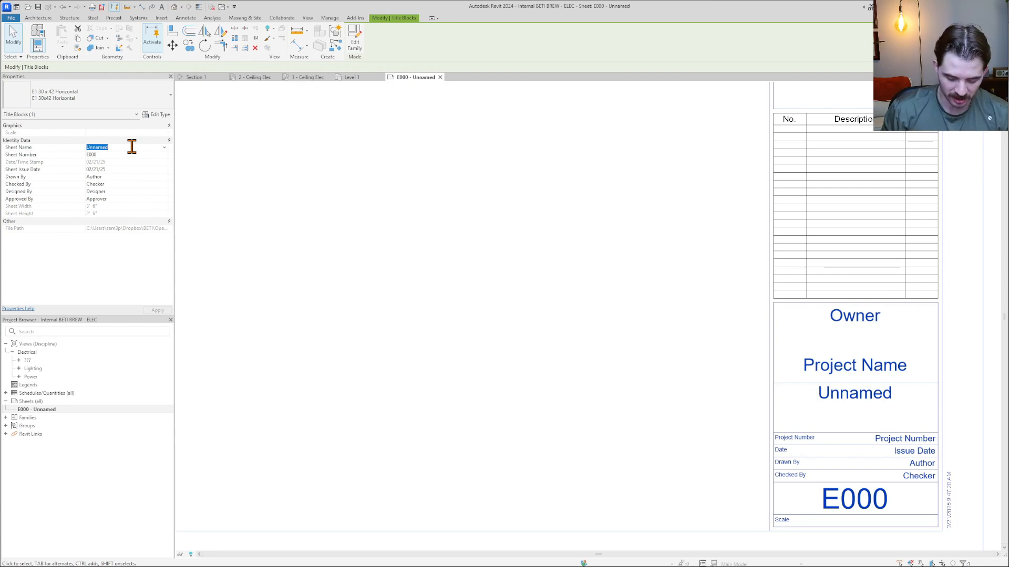
{"action": "type", "text": "ele"}
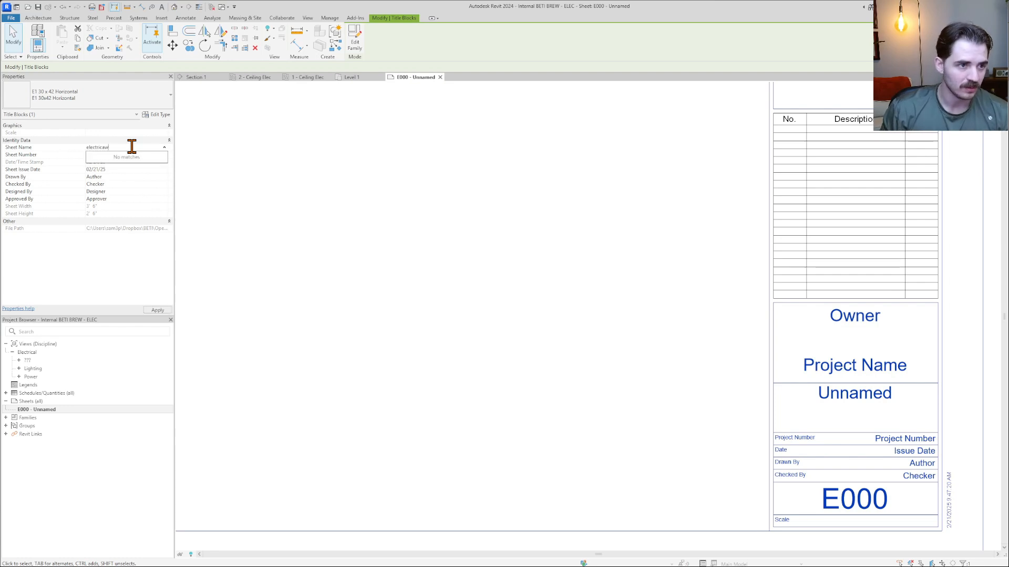
{"action": "type", "text": "ctricaw"}
{"action": "key", "text": "BackSpace"}
{"action": "key", "text": "BackSpace"}
{"action": "key", "text": "BackSpace"}
{"action": "key", "text": "BackSpace"}
{"action": "key", "text": "BackSpace"}
{"action": "key", "text": "BackSpace"}
{"action": "key", "text": "BackSpace"}
{"action": "key", "text": "BackSpace"}
{"action": "key", "text": "BackSpace"}
{"action": "key", "text": "BackSpace"}
{"action": "type", "text": "ELECTRICAL LEGEN"}
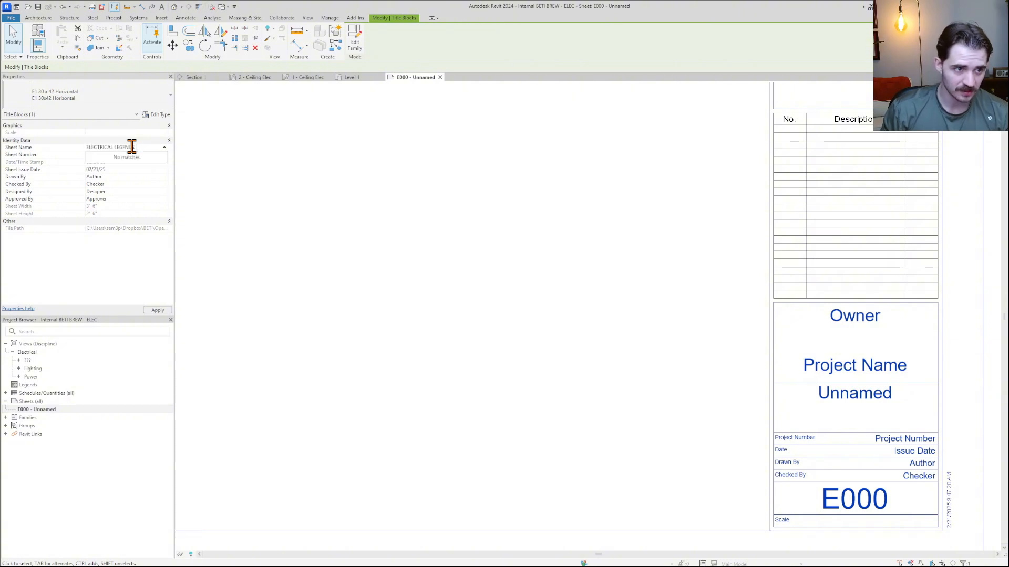
{"action": "type", "text": "DS AND GENERAL NOTES"}
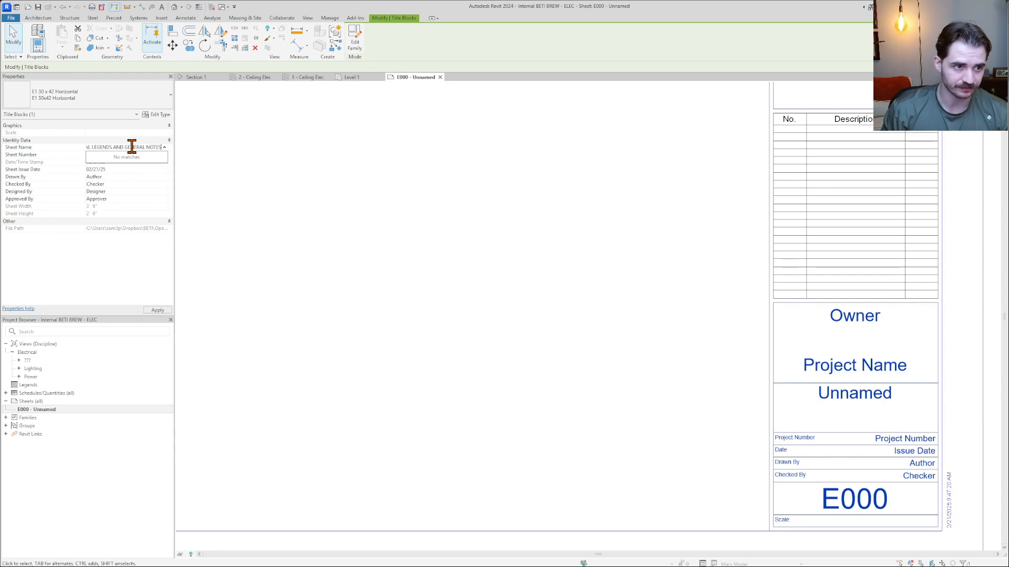
{"action": "key", "text": "Return"}
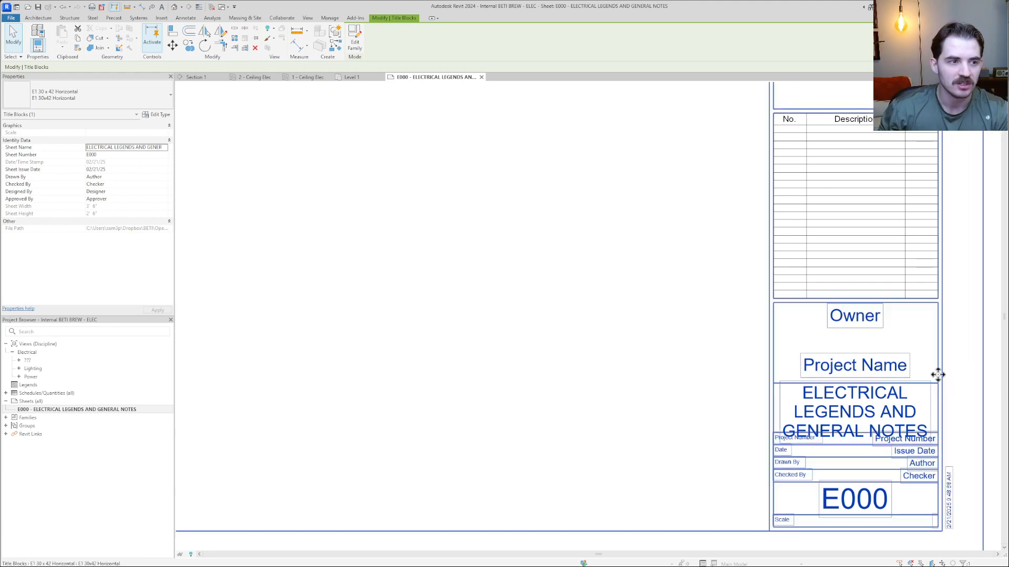
- Edit the sheet's title block family and change the Sheet Name label to the 3/16" type
{"action": "double_click", "coordinate": [938, 375]}
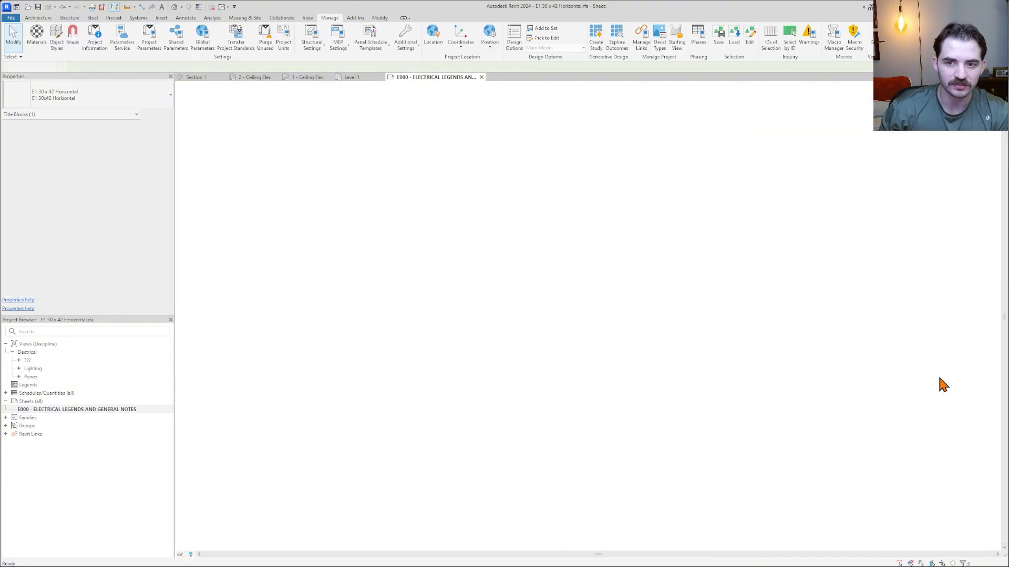
{"action": "scroll", "coordinate": [835, 450], "scroll_direction": "up", "scroll_amount": 5}
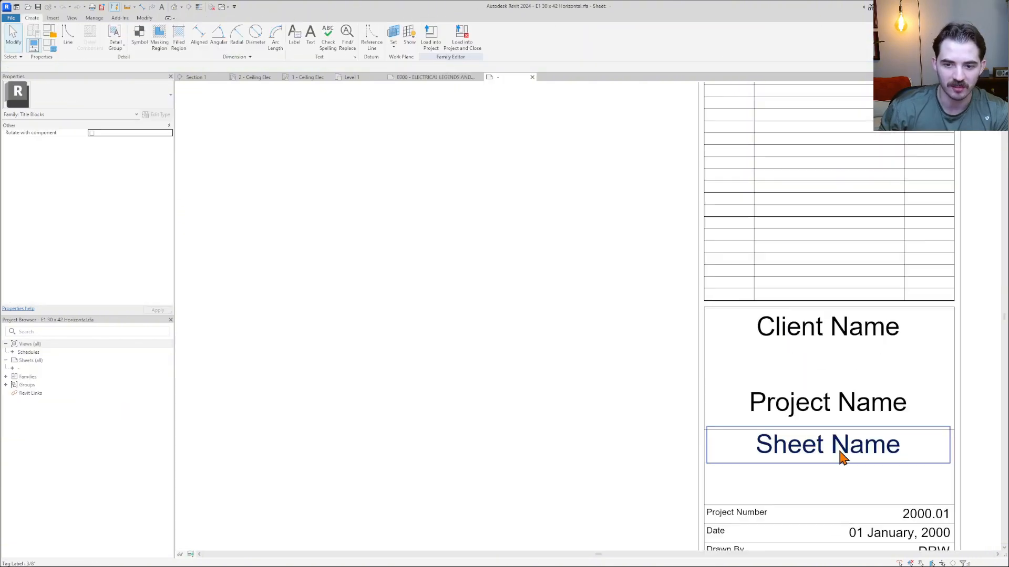
{"action": "left_click", "coordinate": [840, 451]}
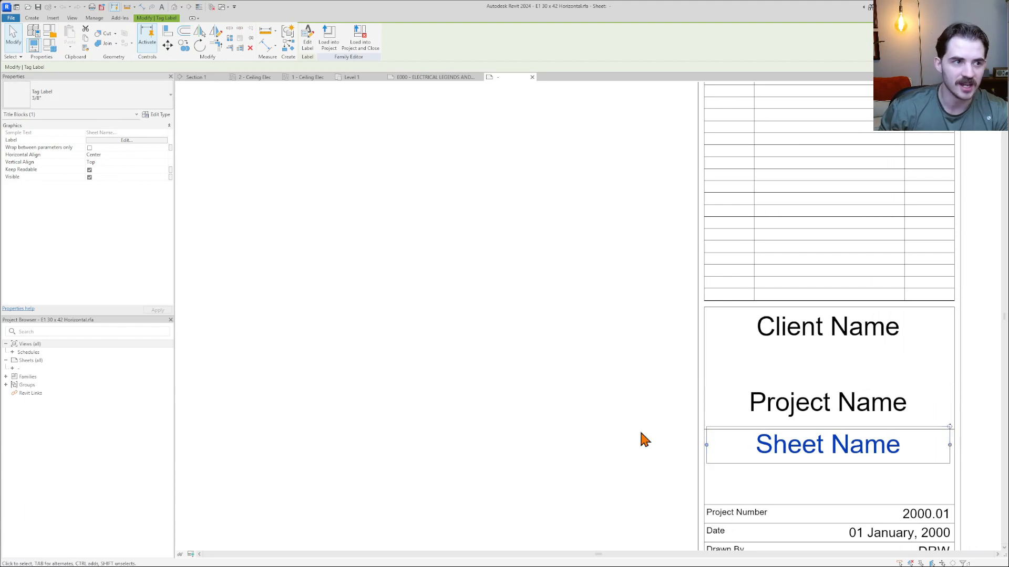
{"action": "left_click", "coordinate": [131, 93]}
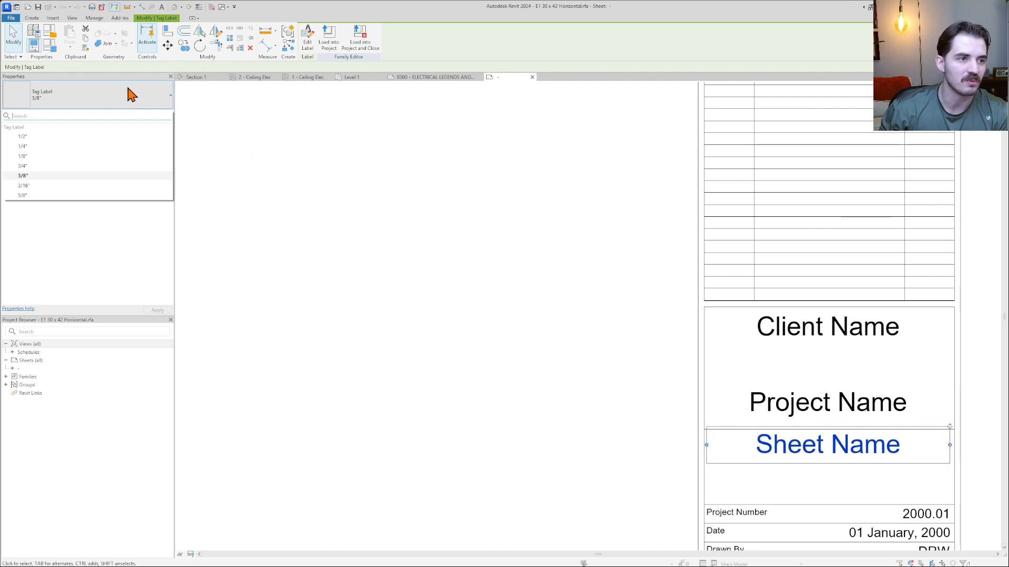
{"action": "left_click", "coordinate": [32, 187]}
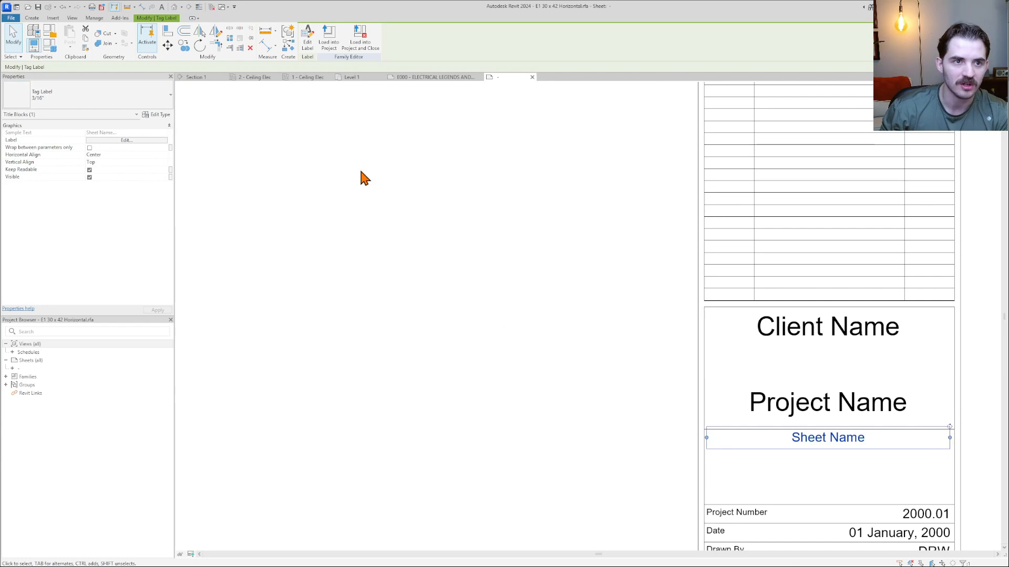
{"action": "left_click", "coordinate": [783, 247]}
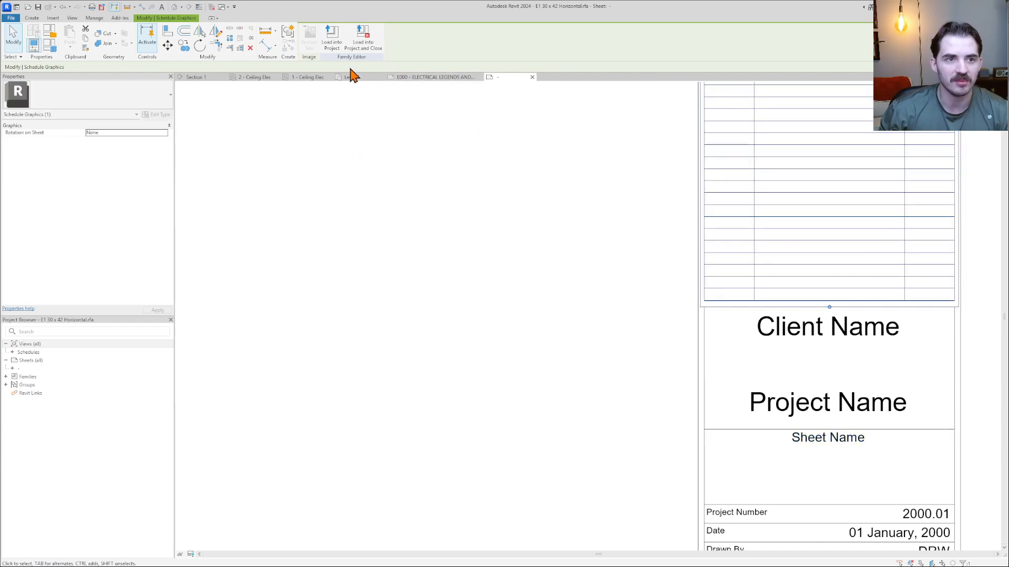
{"action": "key", "text": "Escape"}
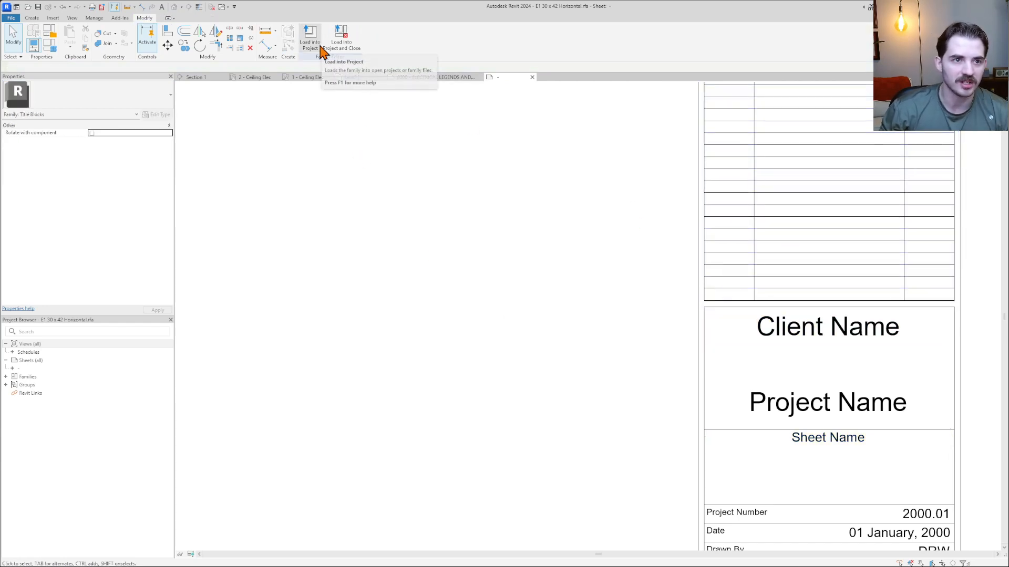
{"action": "left_click", "coordinate": [341, 38]}
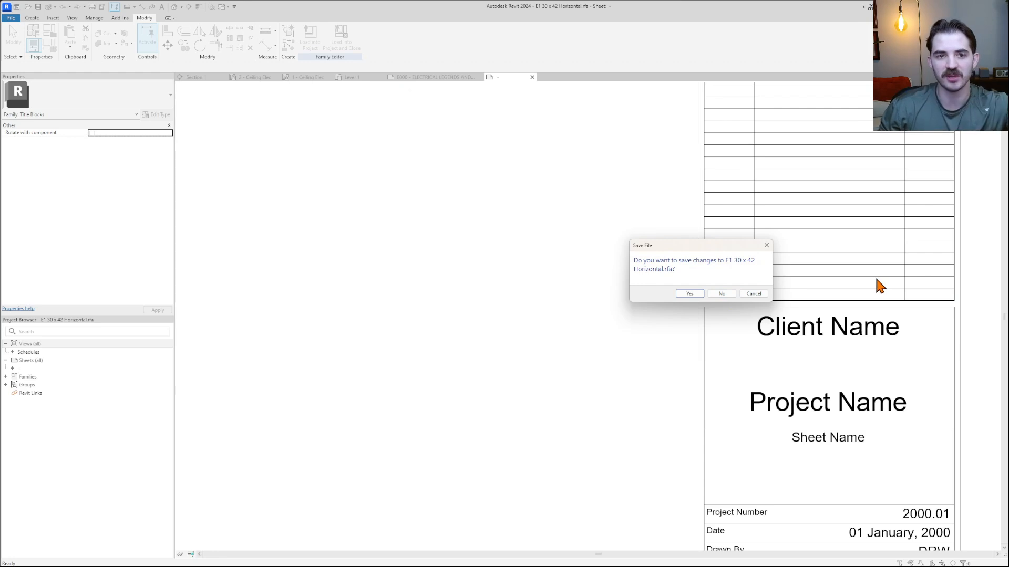
{"action": "left_click", "coordinate": [688, 294]}
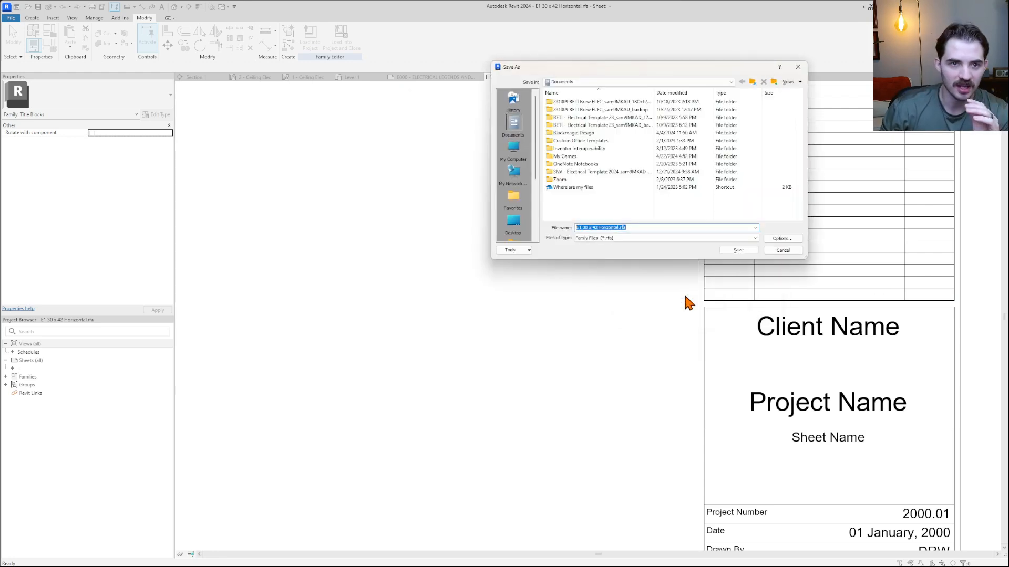
{"action": "left_click", "coordinate": [783, 251]}
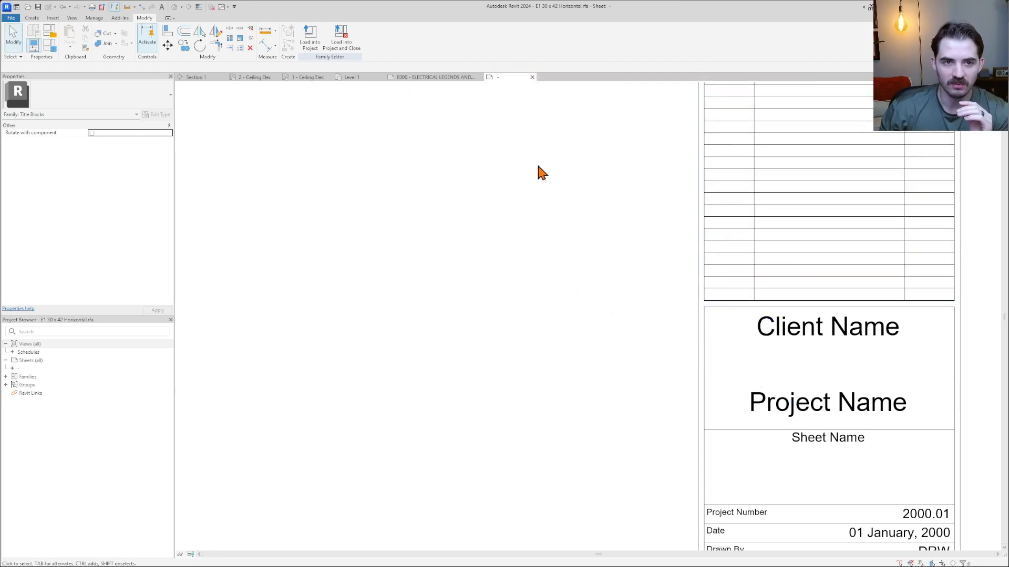
- Load the edited title block family into the project, overwriting the existing version, and check the sheet name on E000
{"action": "left_click", "coordinate": [314, 44]}
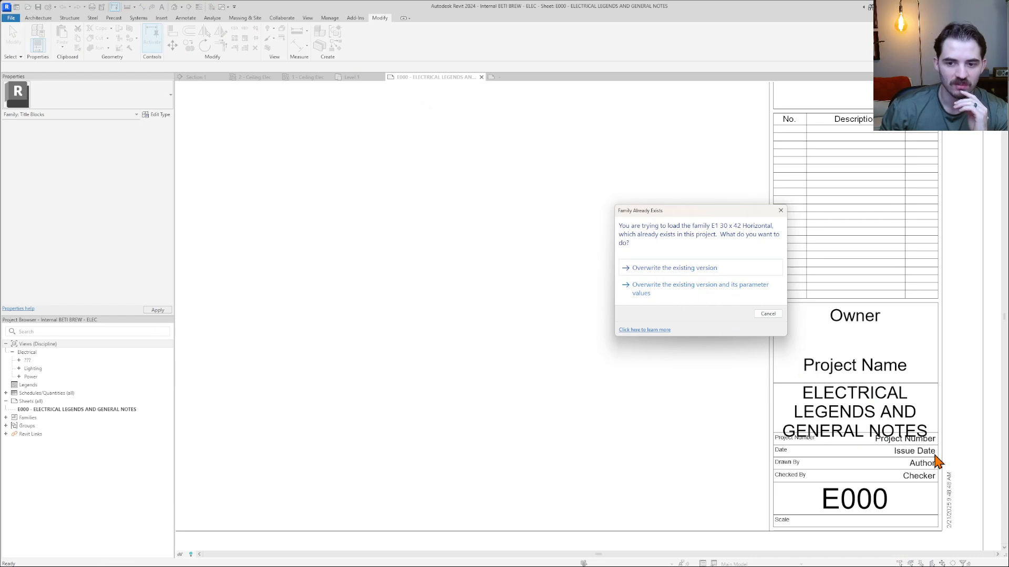
{"action": "left_click", "coordinate": [687, 269]}
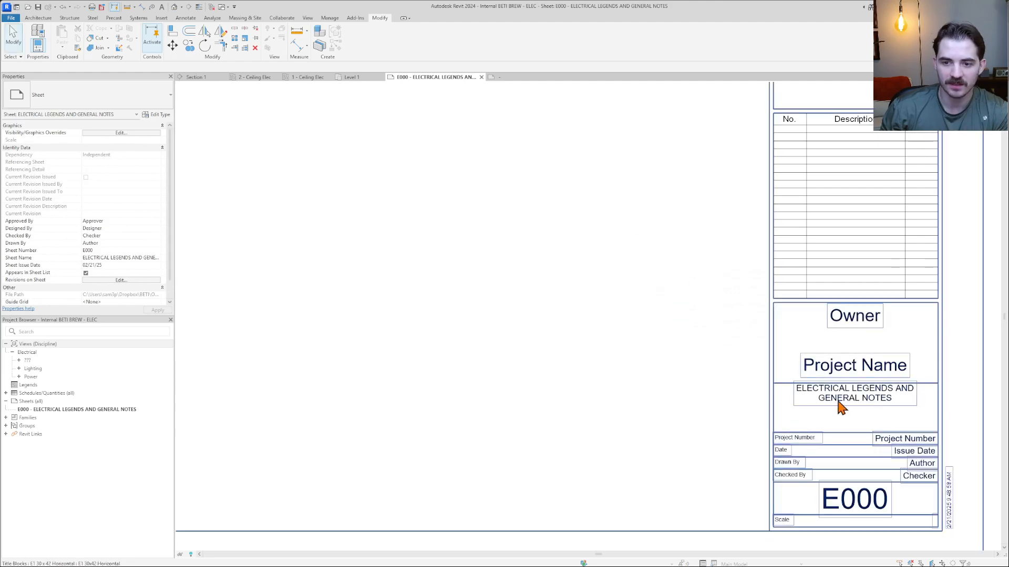
{"action": "scroll", "coordinate": [867, 410], "scroll_direction": "down", "scroll_amount": 3}
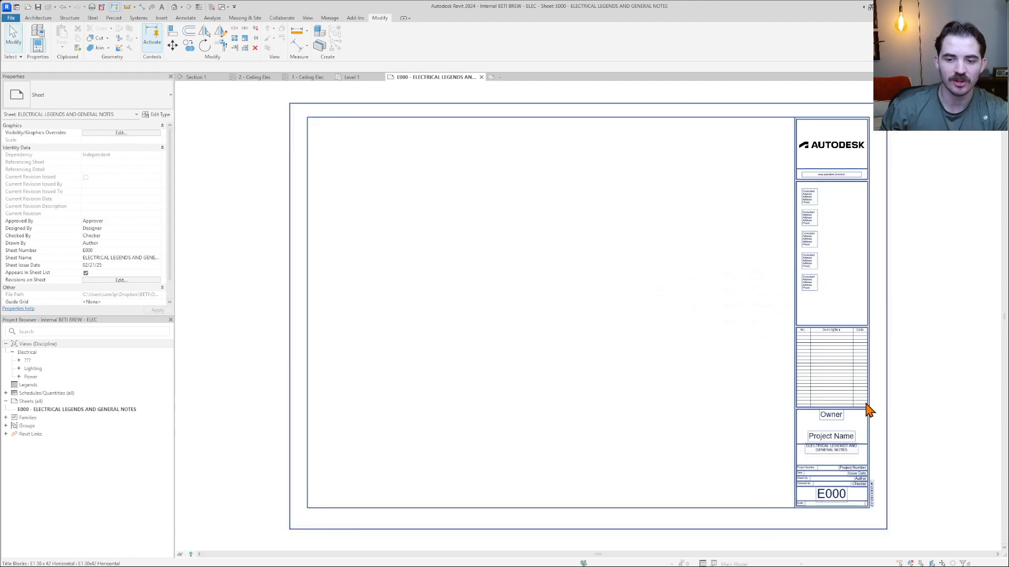
{"action": "scroll", "coordinate": [768, 465], "scroll_direction": "up", "scroll_amount": 3}
{"action": "scroll", "coordinate": [768, 465], "scroll_direction": "down", "scroll_amount": 5}
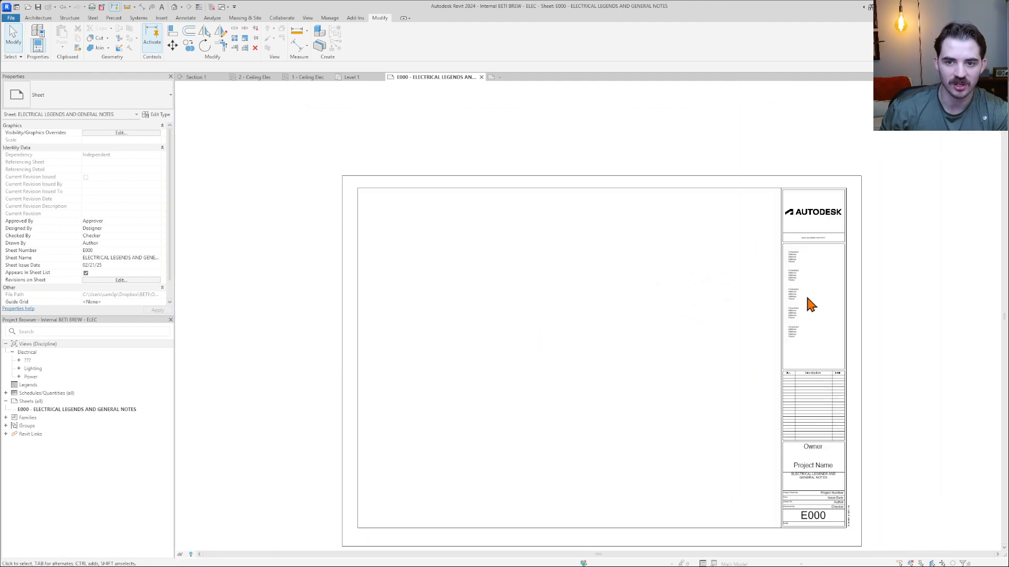
{"action": "scroll", "coordinate": [669, 336], "scroll_direction": "up", "scroll_amount": 1}
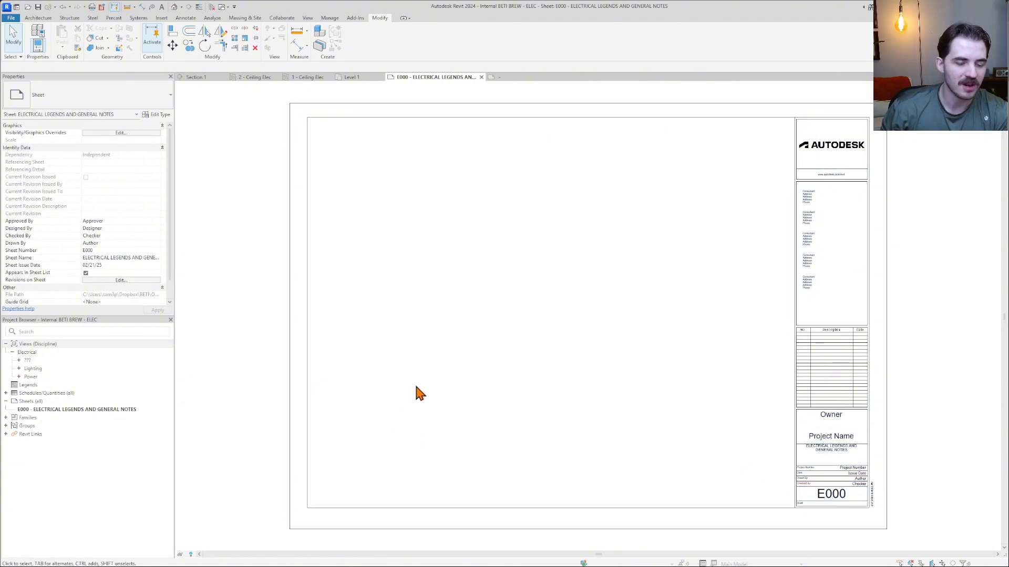
- Close the E1 30 x 42 Horizontal title block family without saving it to a file
{"action": "left_click", "coordinate": [96, 410]}
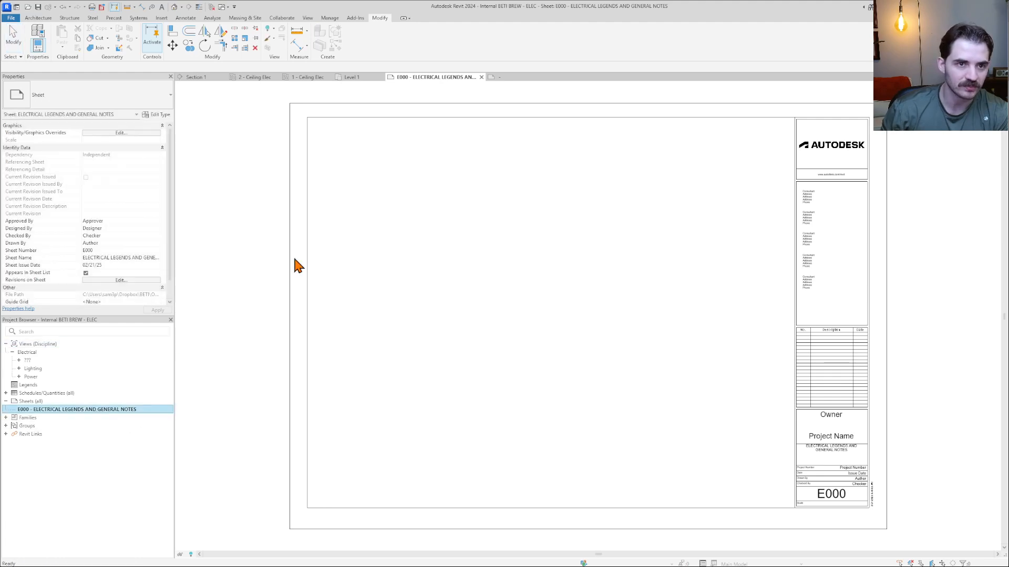
{"action": "left_click", "coordinate": [512, 77]}
{"action": "left_click", "coordinate": [532, 77]}
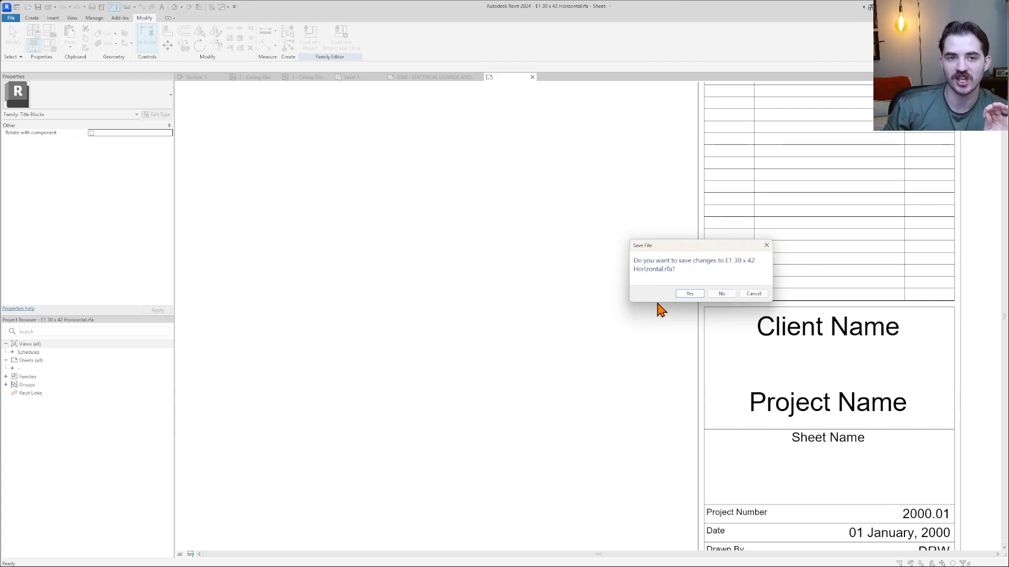
{"action": "left_click", "coordinate": [721, 294]}
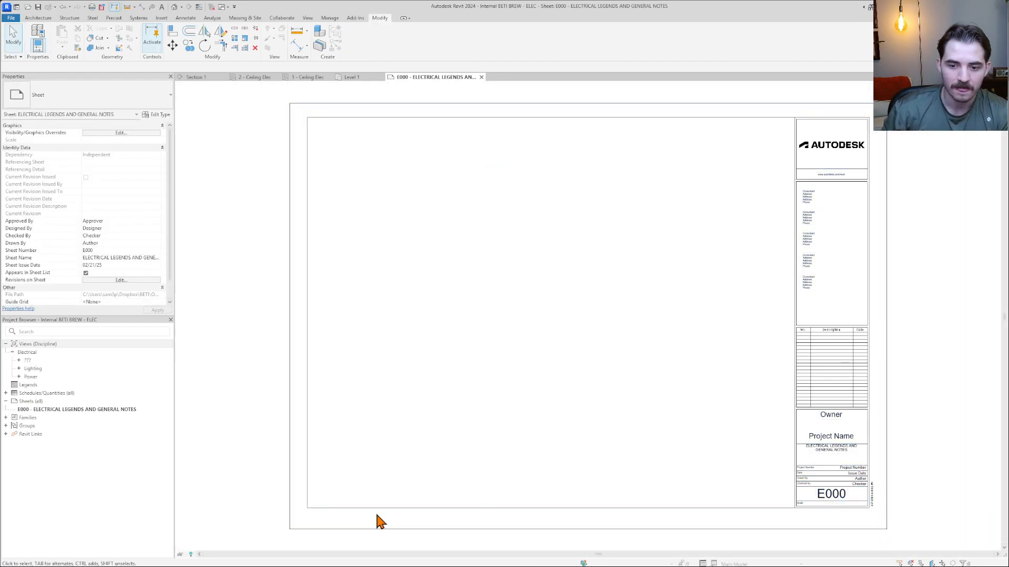
- Duplicate sheet E000 ELECTRICAL LEGENDS AND GENERAL NOTES as an empty sheet
{"action": "left_click", "coordinate": [53, 411]}
{"action": "left_click", "coordinate": [54, 411]}
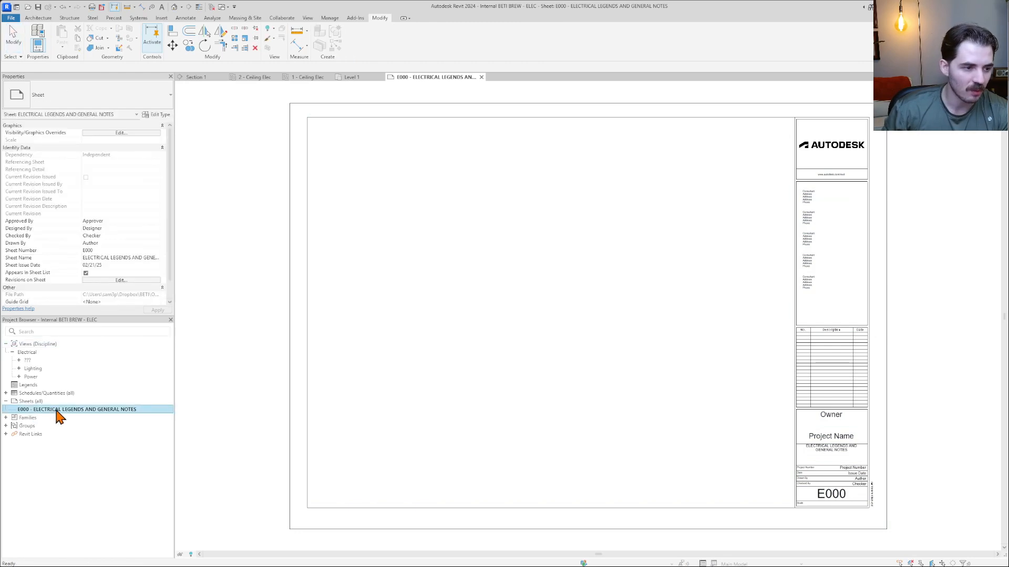
{"action": "right_click", "coordinate": [59, 417]}
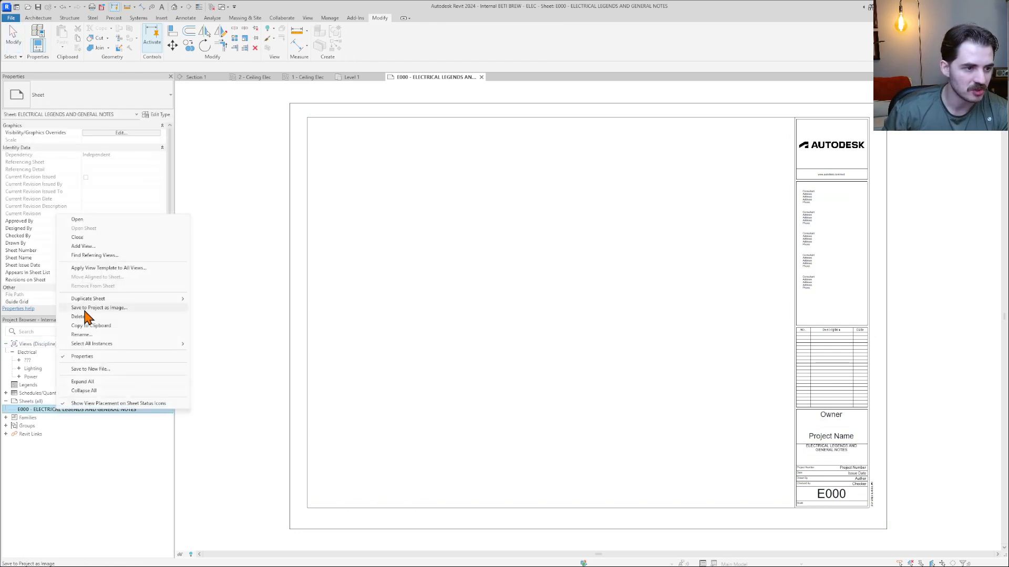
{"action": "mouse_move", "coordinate": [92, 300]}
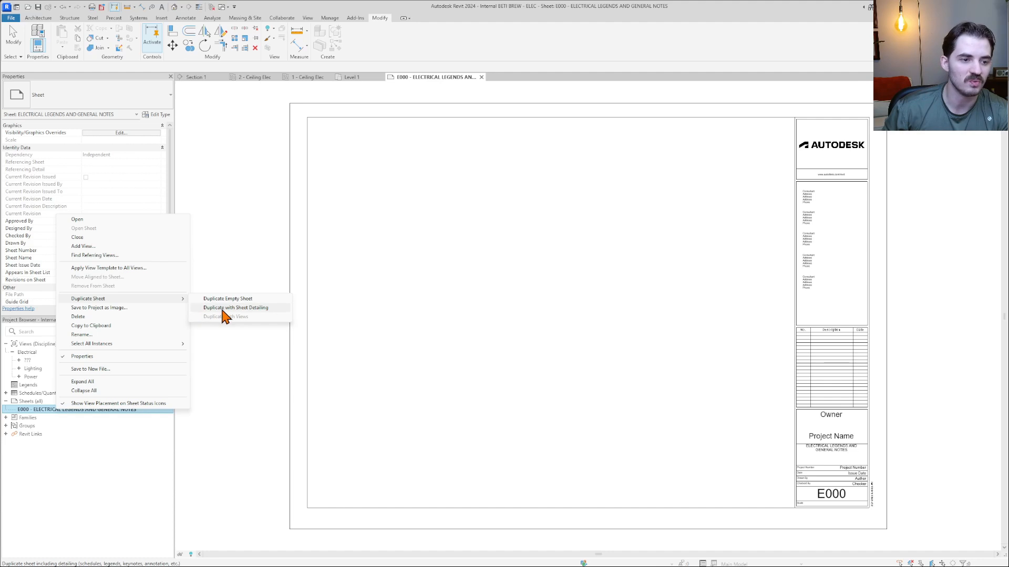
{"action": "left_click", "coordinate": [249, 301]}
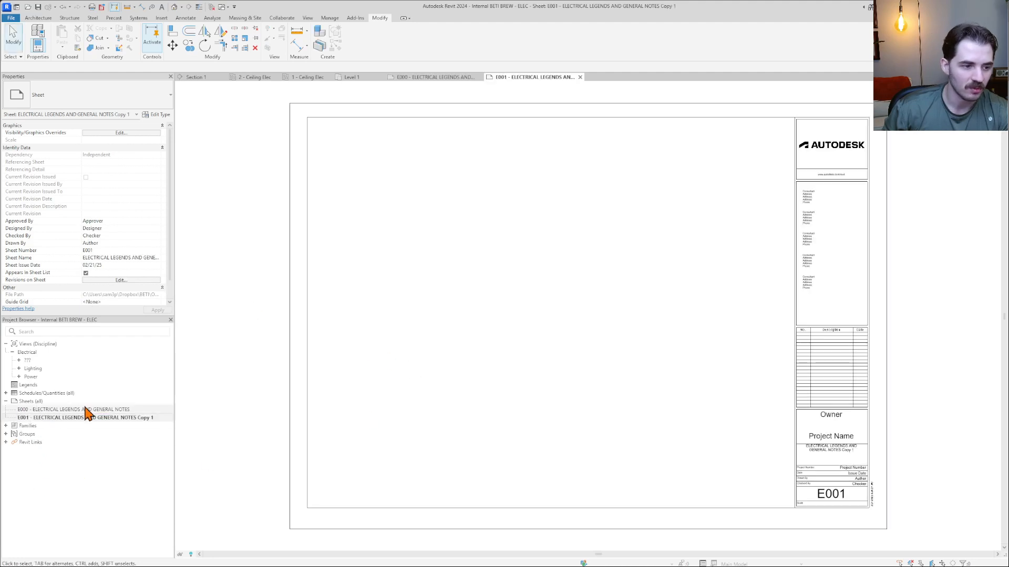
- Renumber the duplicate of sheet E000 as E100 and name it POWER PLANS
{"action": "left_click", "coordinate": [138, 420]}
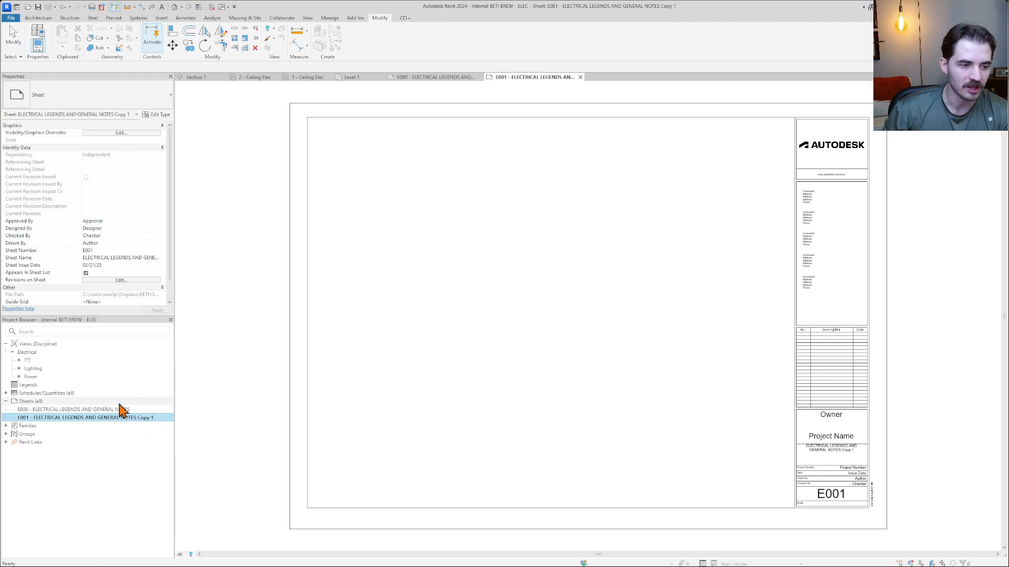
{"action": "left_click", "coordinate": [87, 418]}
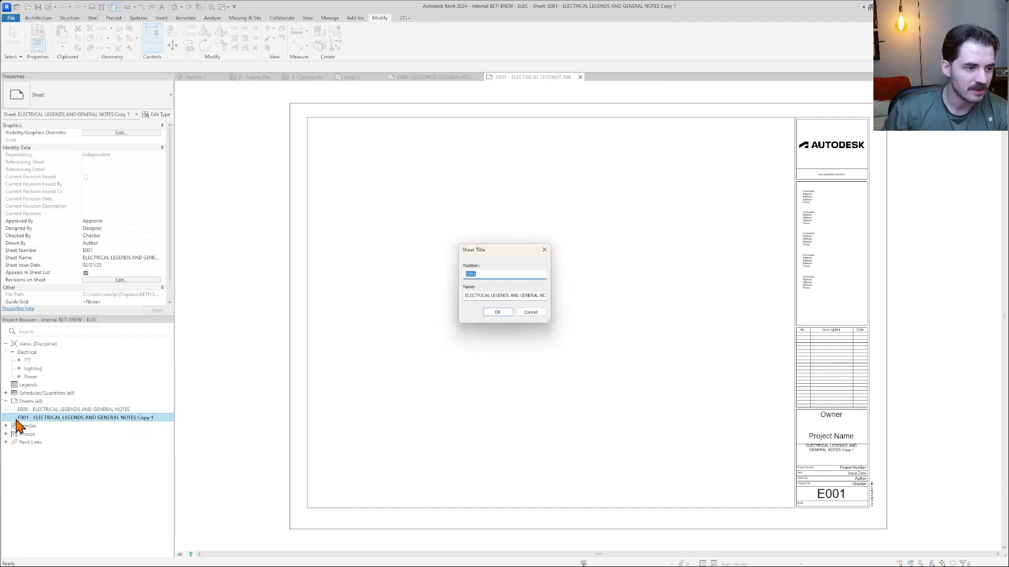
{"action": "left_click", "coordinate": [494, 271]}
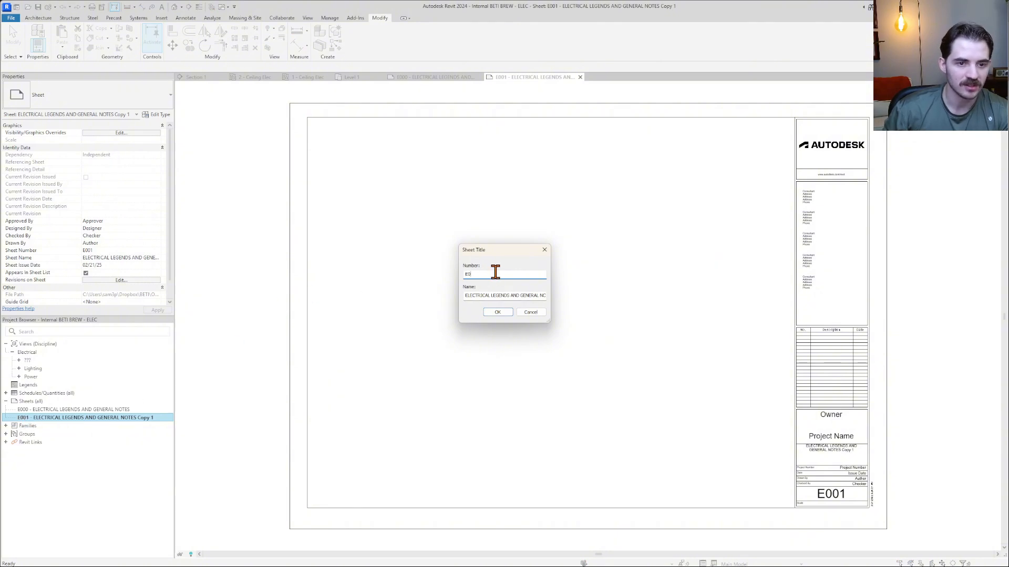
{"action": "key", "text": "BackSpace"}
{"action": "type", "text": "100"}
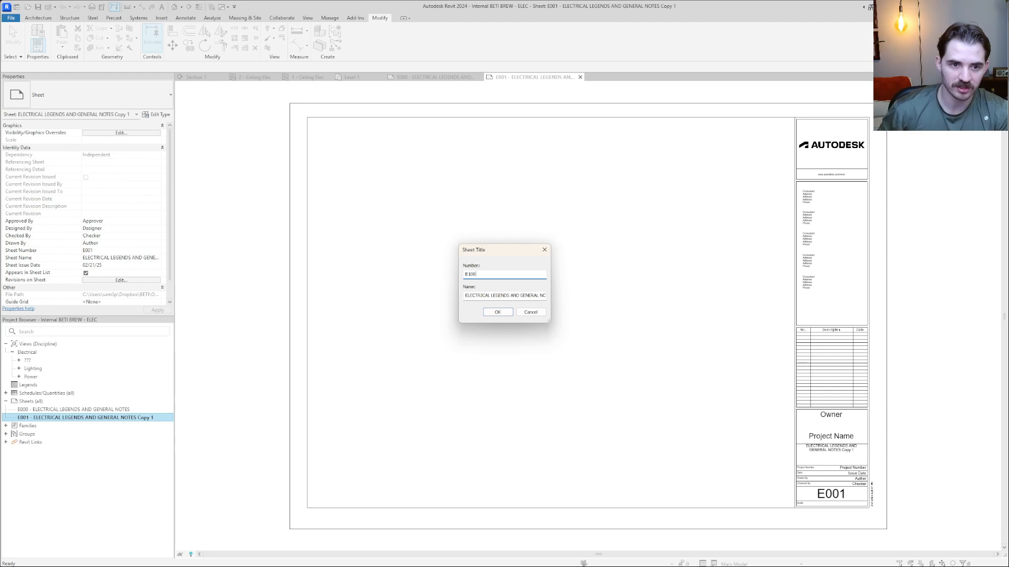
{"action": "left_click", "coordinate": [491, 295]}
{"action": "key", "text": "ctrl+a"}
{"action": "key", "text": "BackSpace"}
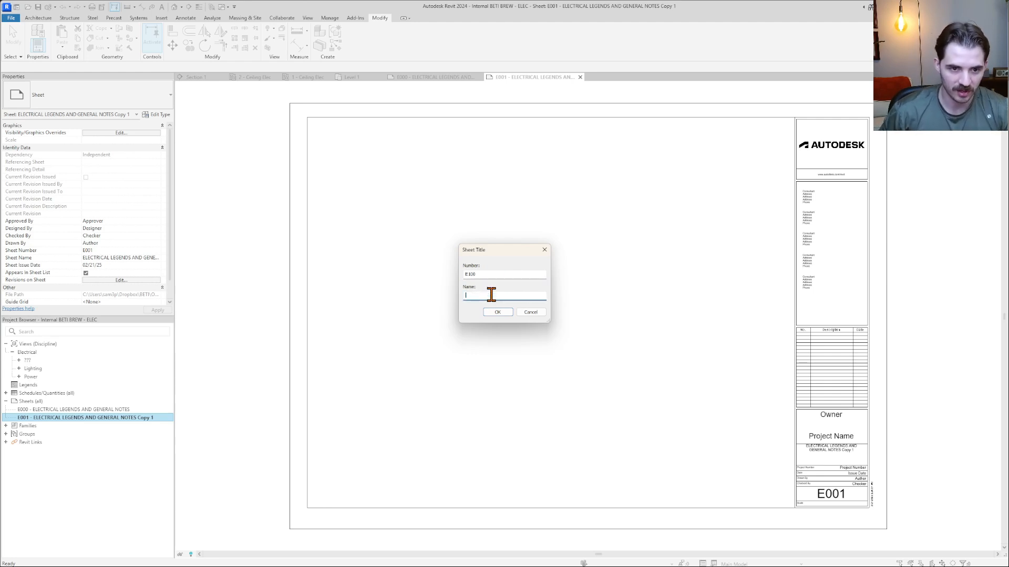
{"action": "type", "text": "POWER PLA"}
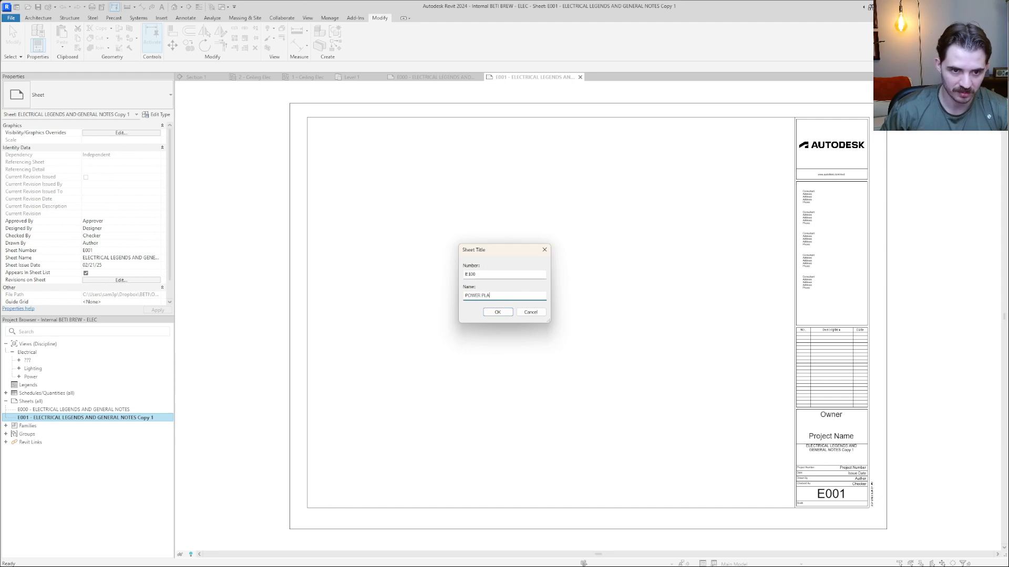
{"action": "type", "text": "NS"}
{"action": "left_click", "coordinate": [498, 312]}
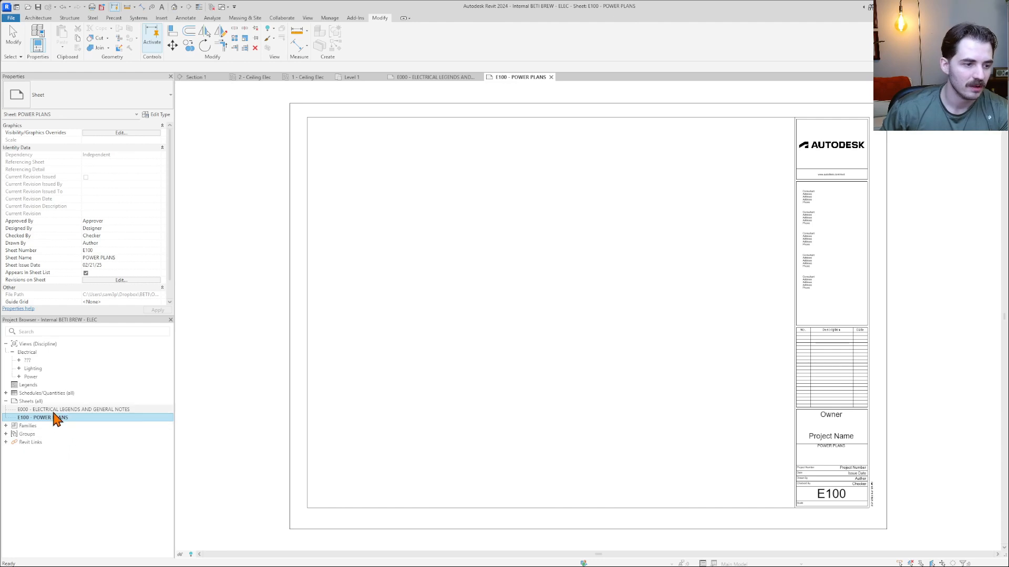
- Duplicate sheet E100 POWER PLANS and duplicate the resulting copy once more
{"action": "left_click", "coordinate": [52, 417]}
{"action": "left_click", "coordinate": [540, 315]}
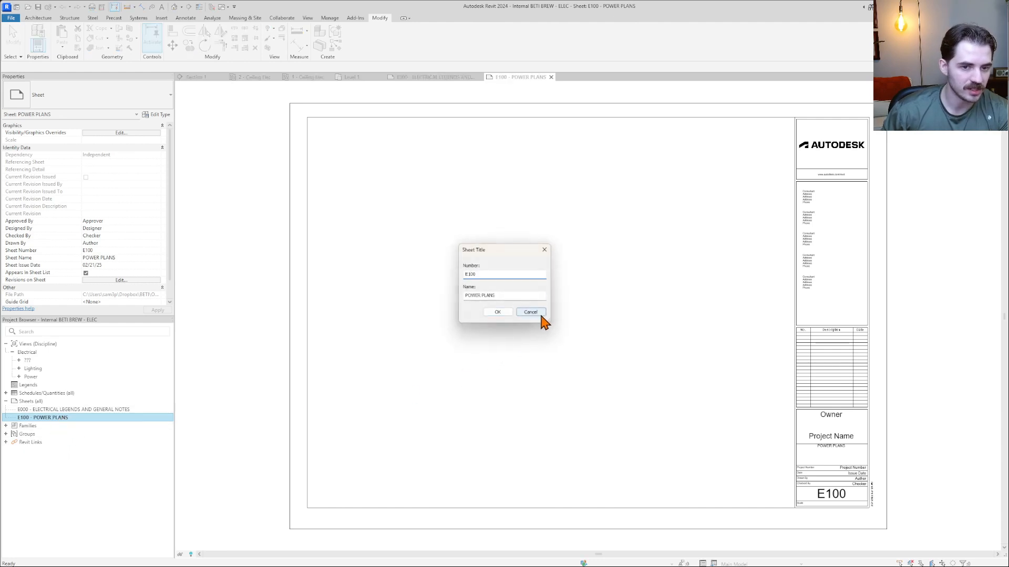
{"action": "right_click", "coordinate": [68, 419]}
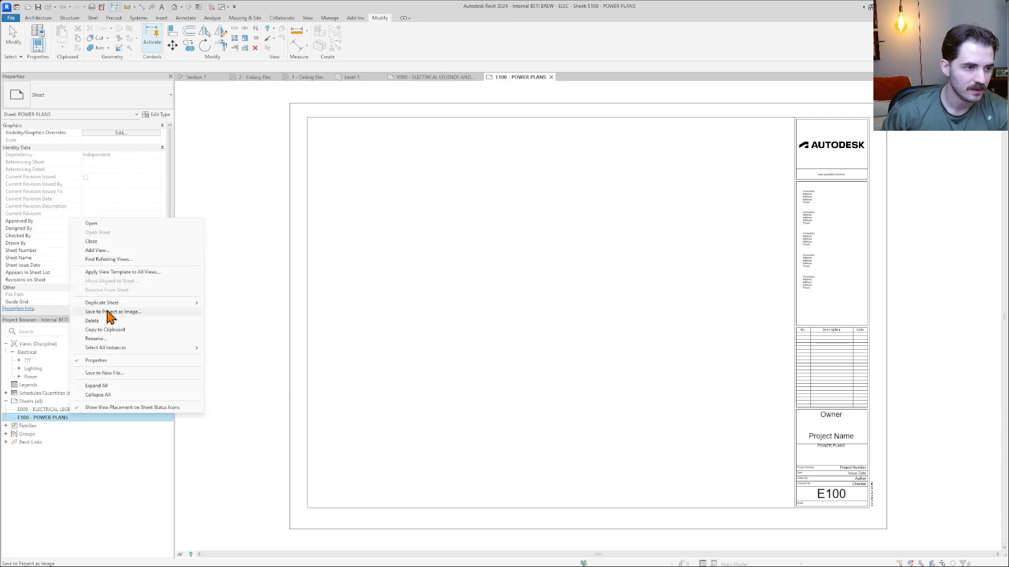
{"action": "mouse_move", "coordinate": [202, 304]}
{"action": "left_click", "coordinate": [250, 312]}
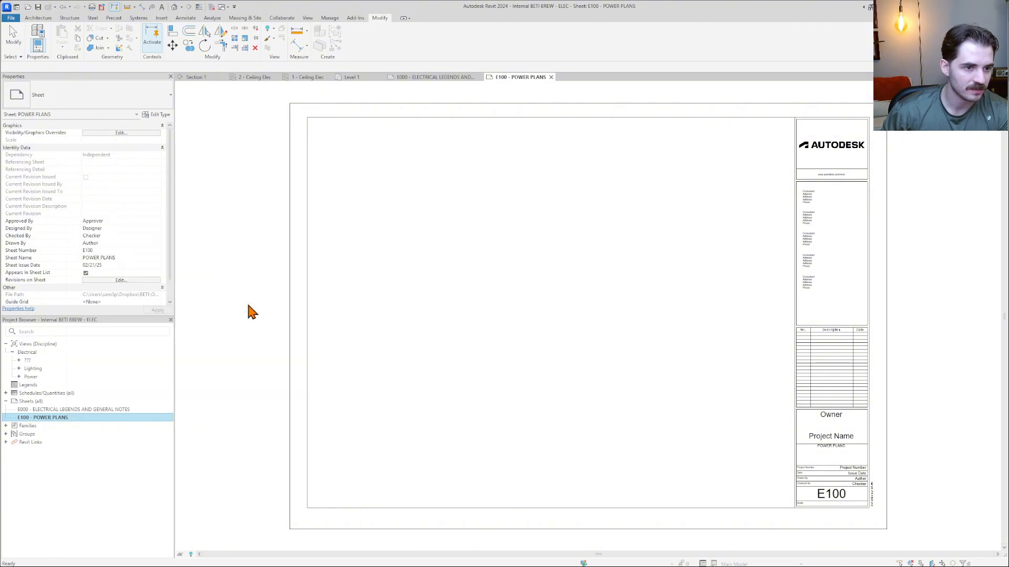
{"action": "right_click", "coordinate": [74, 426]}
{"action": "mouse_move", "coordinate": [131, 316]}
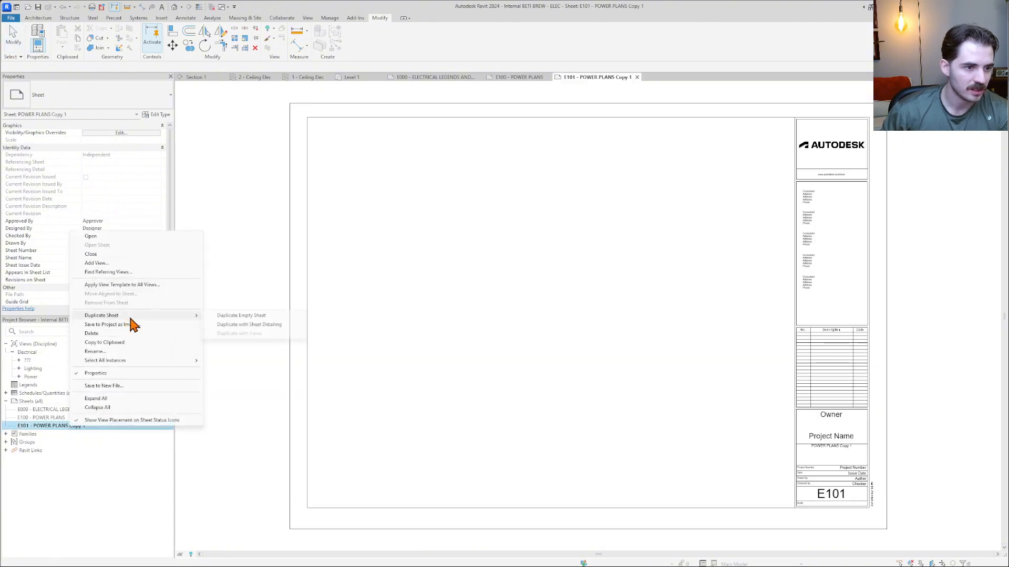
{"action": "left_click", "coordinate": [243, 322]}
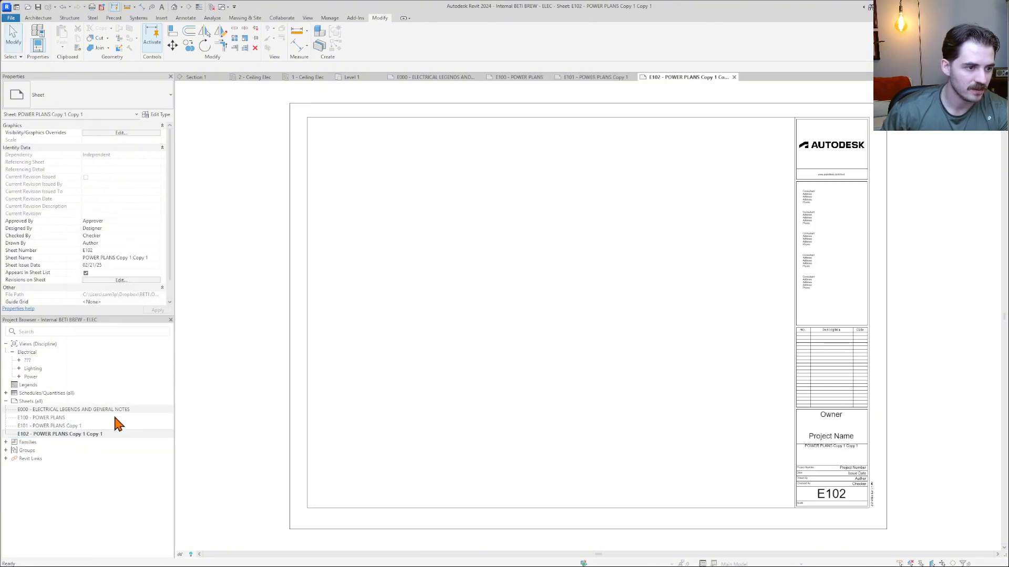
- Renumber the first POWER PLANS copy, E101, as E200 and name it LIGHTING PLANS
{"action": "double_click", "coordinate": [72, 426]}
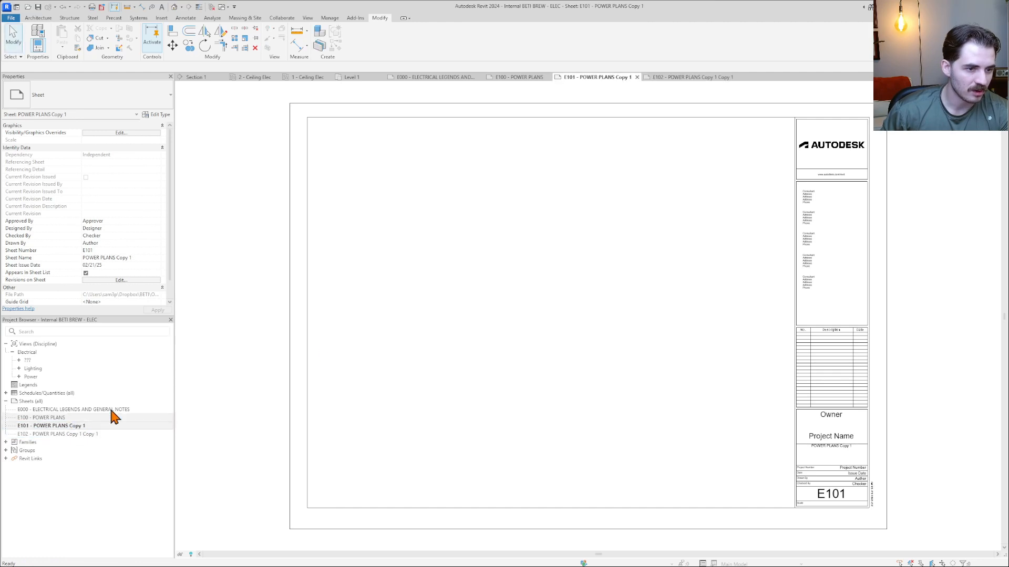
{"action": "left_click", "coordinate": [71, 426]}
{"action": "key", "text": "F2"}
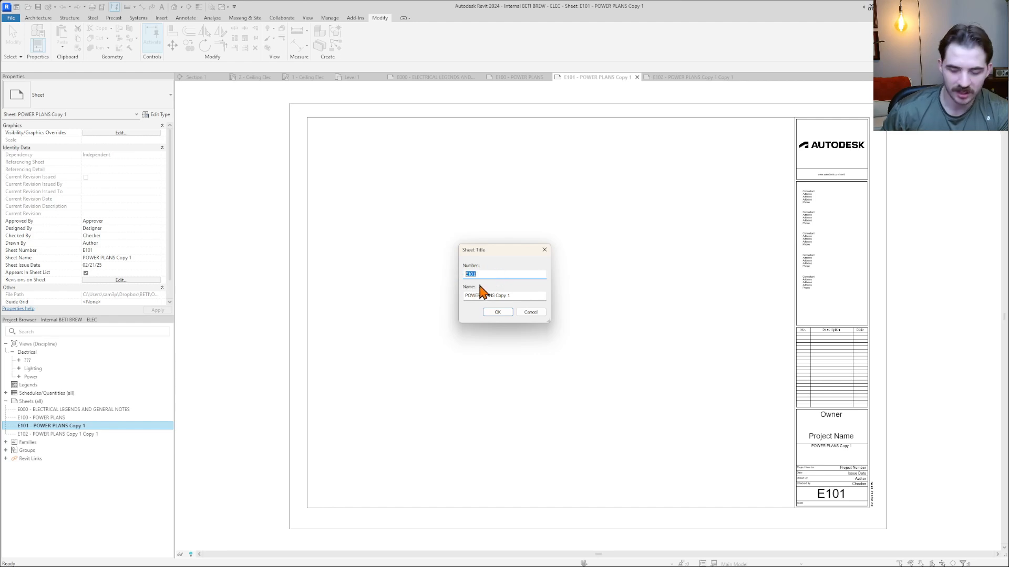
{"action": "type", "text": "E"}
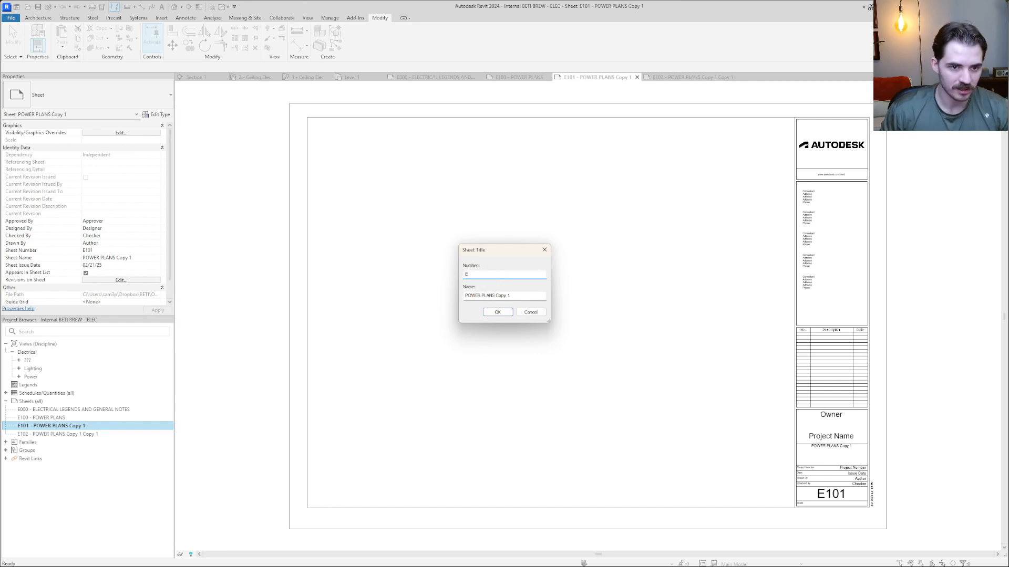
{"action": "type", "text": "200"}
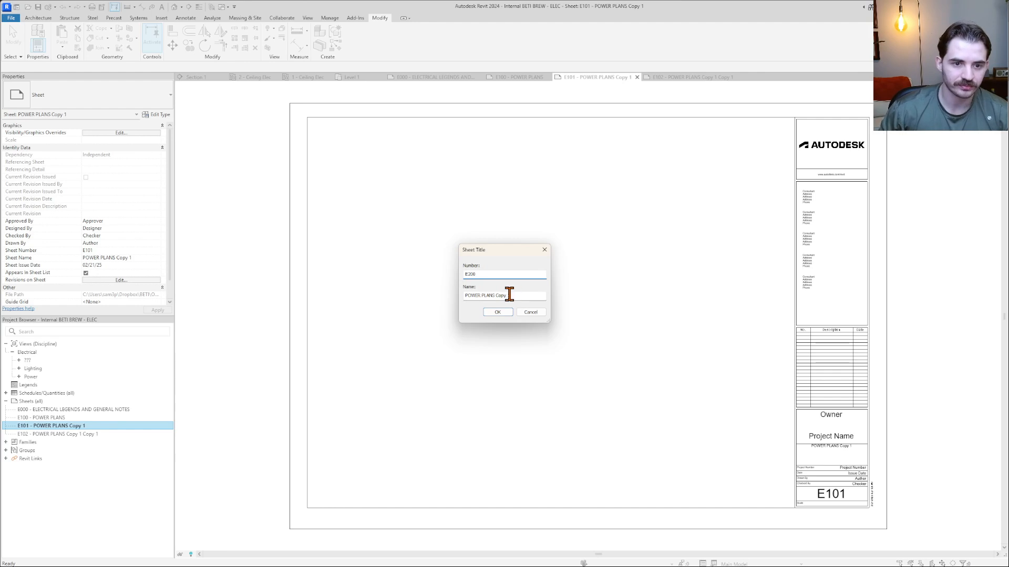
{"action": "key", "text": "Tab"}
{"action": "type", "text": "LIGHTING "}
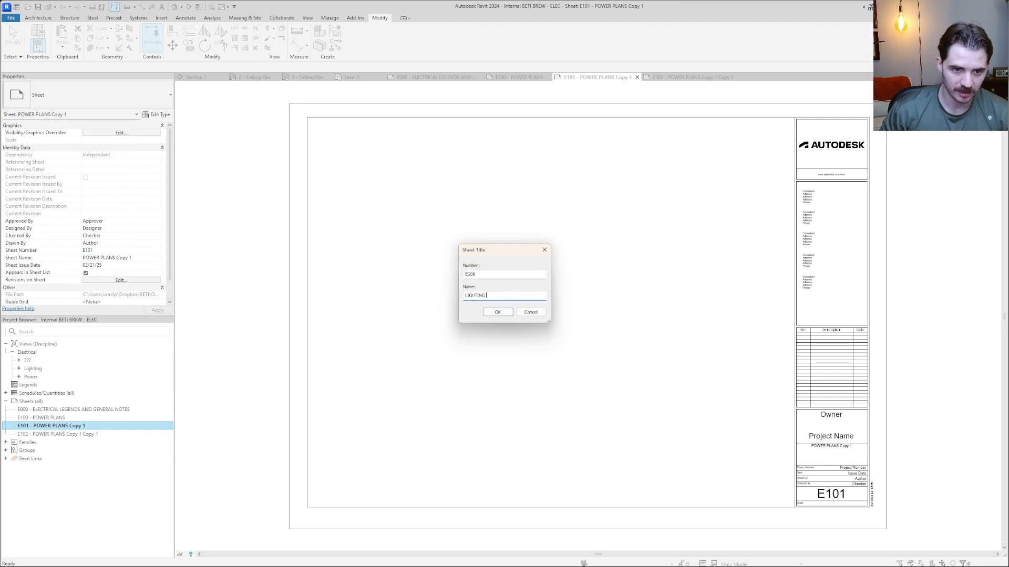
{"action": "type", "text": "PLANS"}
{"action": "left_click", "coordinate": [499, 313]}
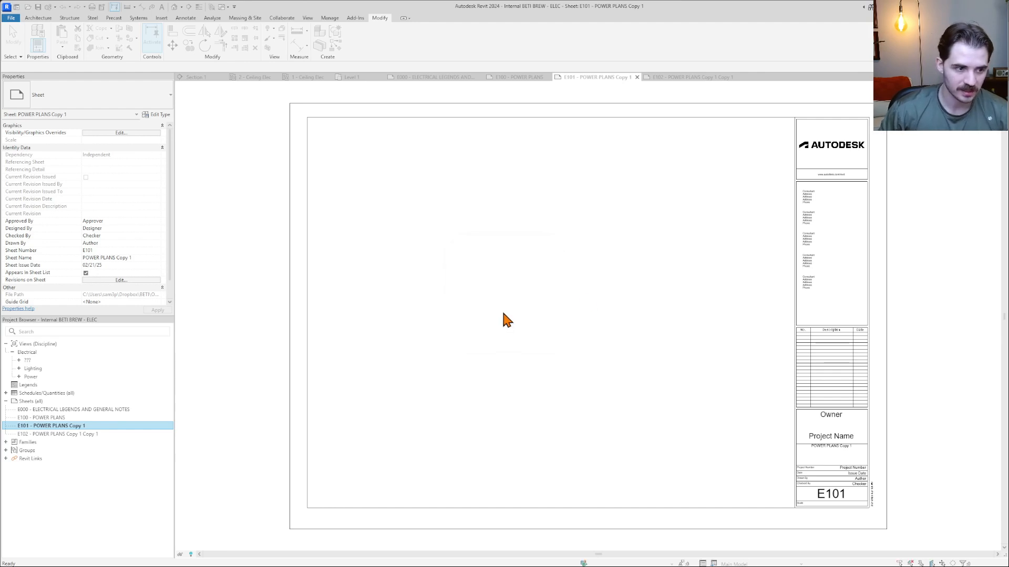
- Renumber the remaining POWER PLANS copy, E102, as E300 and name it SINGLE LINE DIAGRAM & PANEL SCHEDULES
{"action": "double_click", "coordinate": [54, 426]}
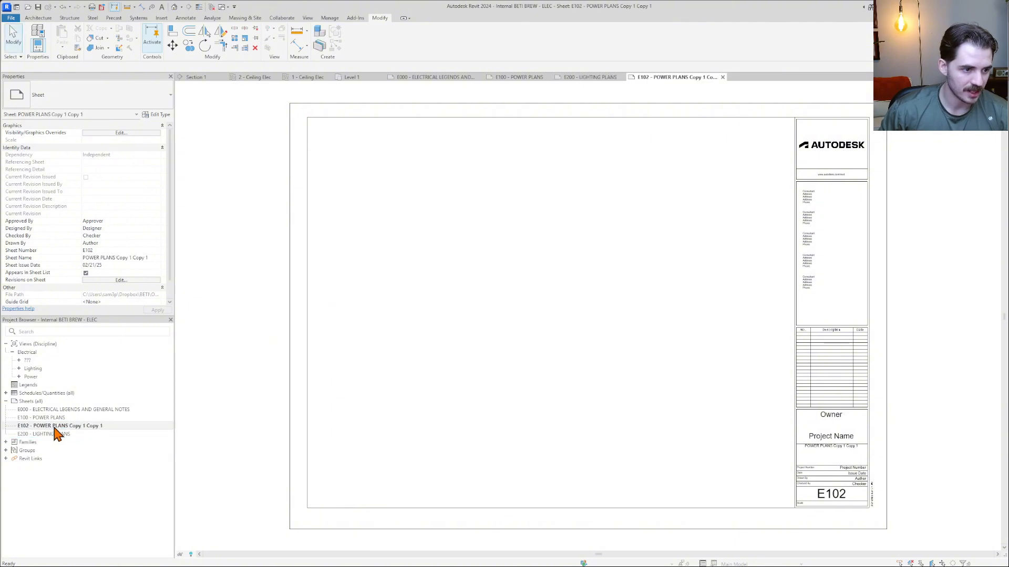
{"action": "left_click", "coordinate": [54, 427]}
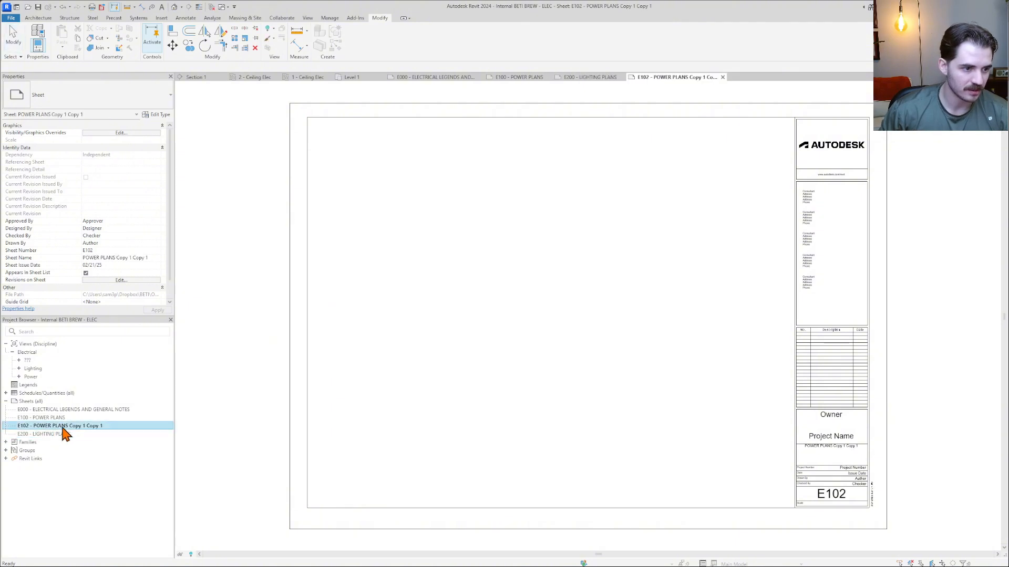
{"action": "right_click", "coordinate": [74, 426]}
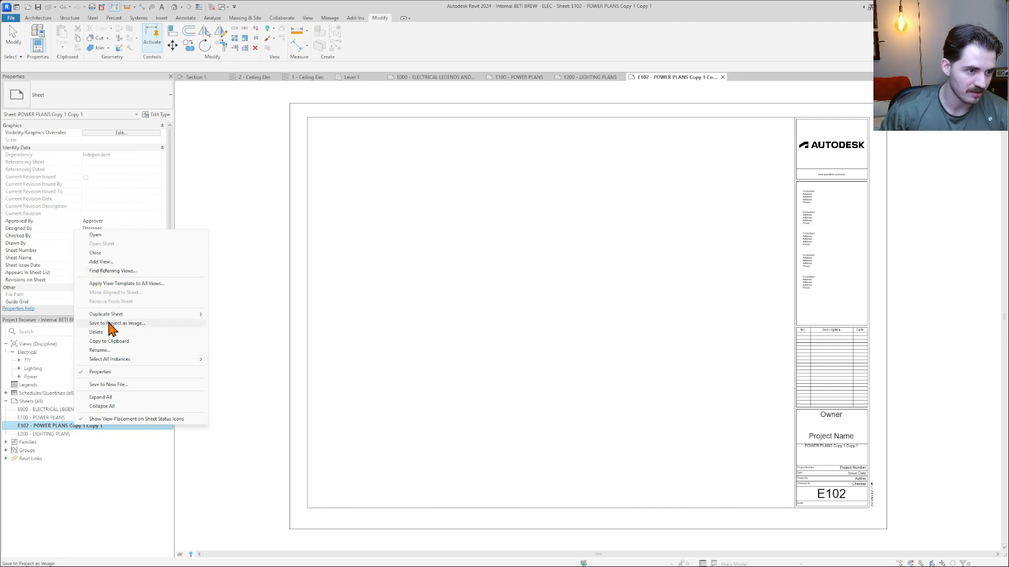
{"action": "left_click", "coordinate": [111, 351]}
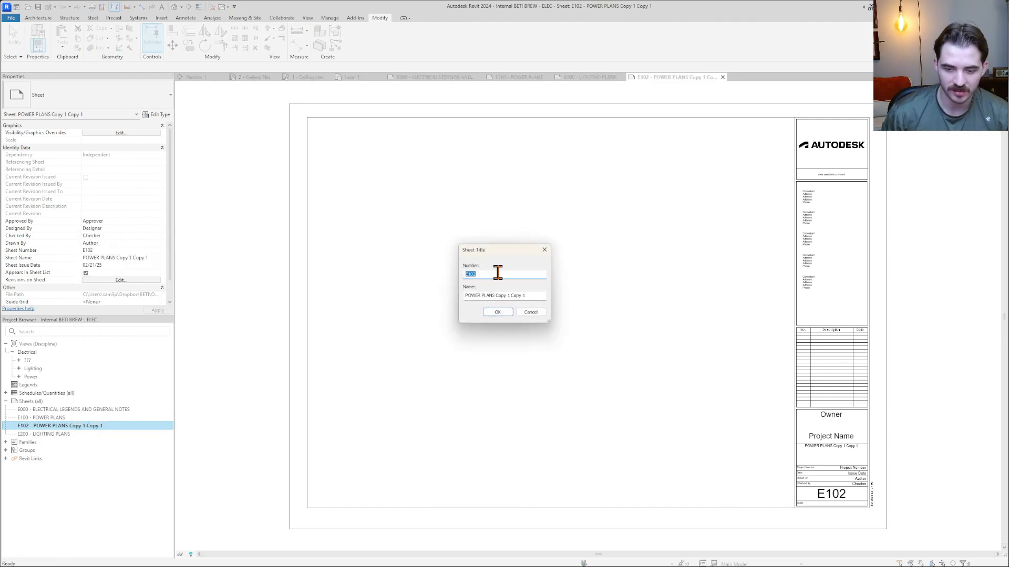
{"action": "type", "text": "E300"}
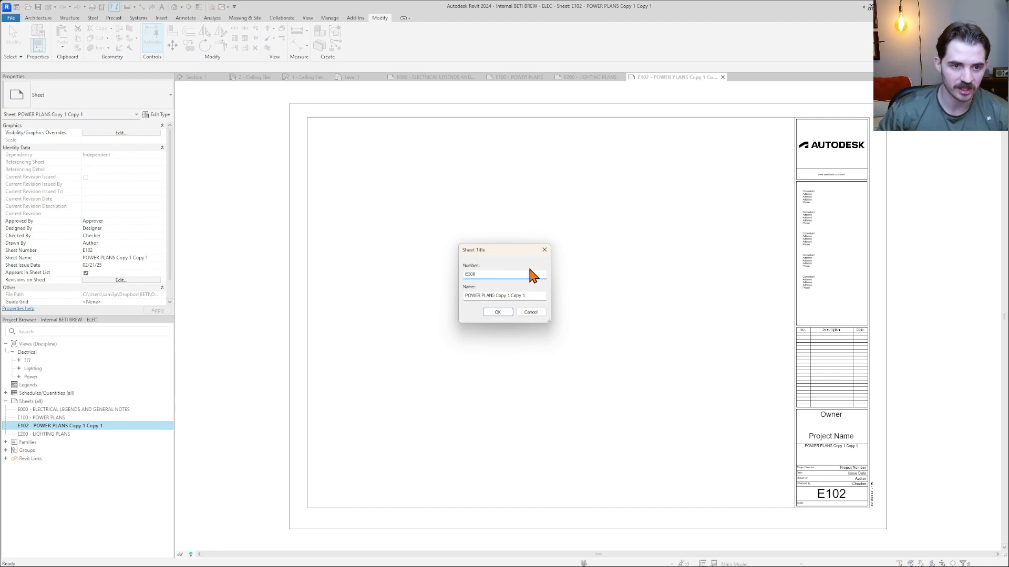
{"action": "left_click_drag", "start_coordinate": [531, 294], "coordinate": [435, 302]}
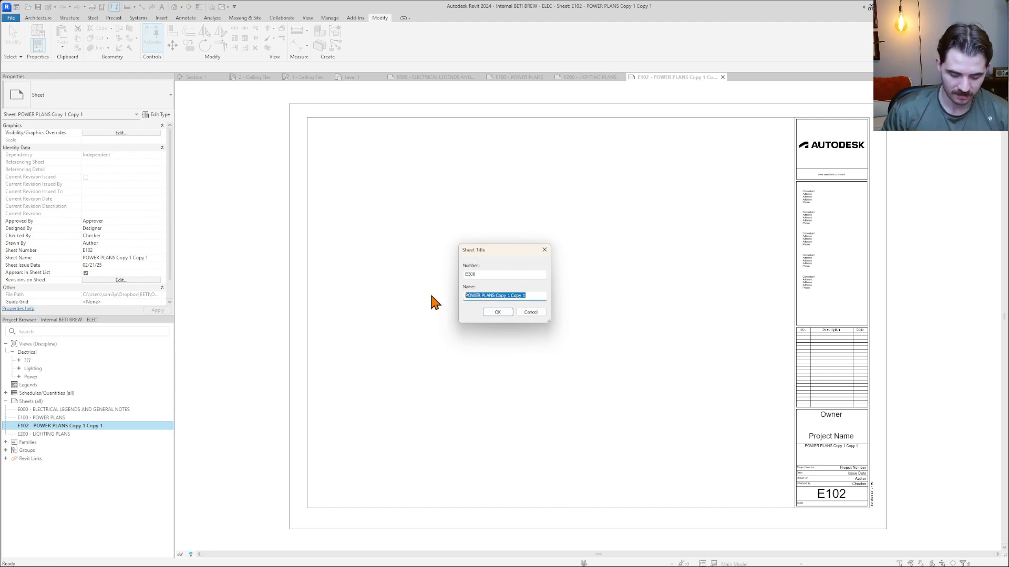
{"action": "type", "text": "SINGLE LINE"}
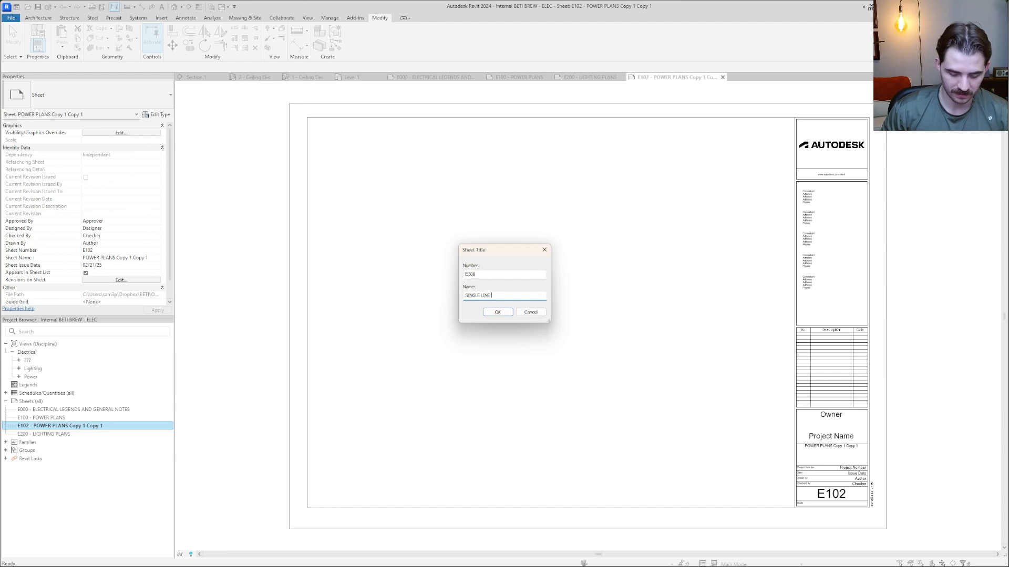
{"action": "type", "text": " DIAGRAQM"}
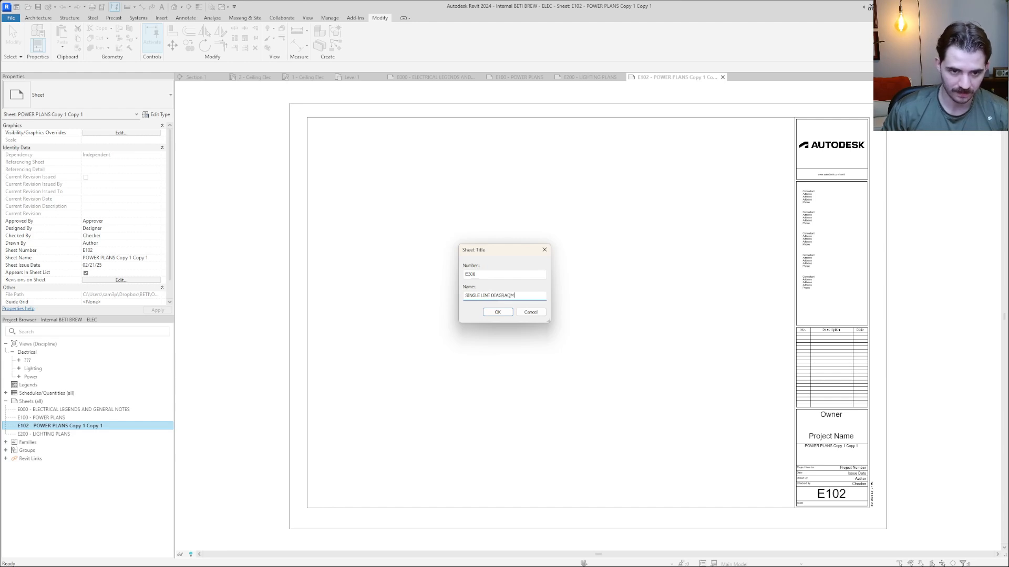
{"action": "key", "text": "BackSpace"}
{"action": "key", "text": "BackSpace"}
{"action": "key", "text": "BackSpace"}
{"action": "type", "text": "AM "}
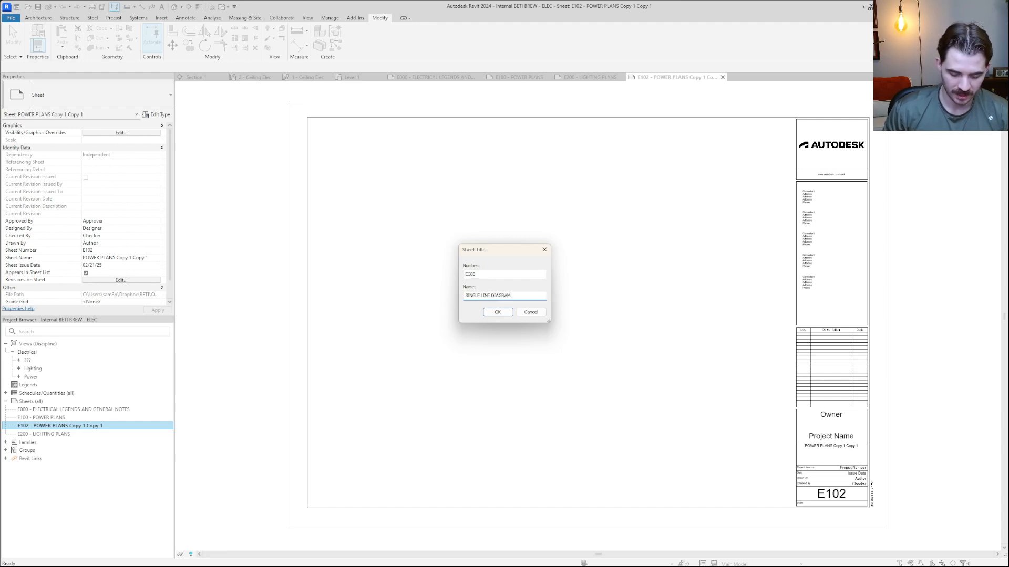
{"action": "type", "text": "& PANEL SCHED"}
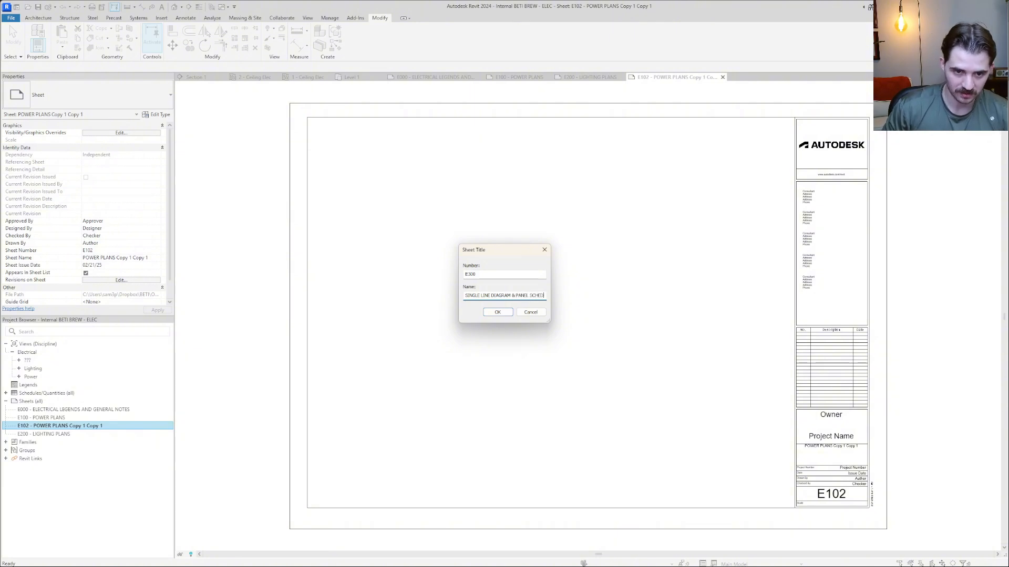
{"action": "type", "text": "ULES"}
{"action": "left_click", "coordinate": [505, 313]}
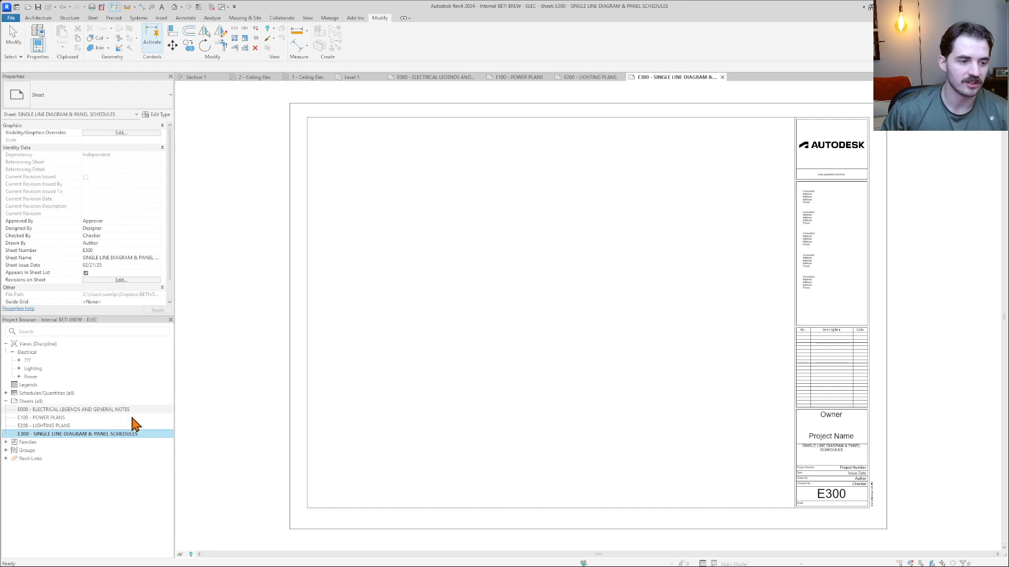
- Expand the electrical view groups and examine which views are filed under ???, Lighting and Power
{"action": "left_click", "coordinate": [422, 410]}
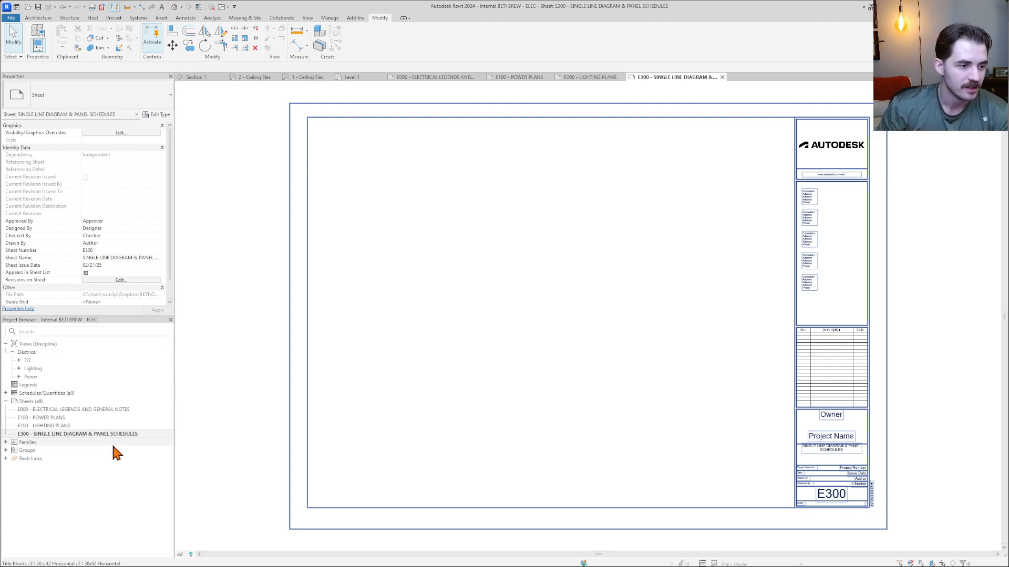
{"action": "left_click", "coordinate": [69, 410]}
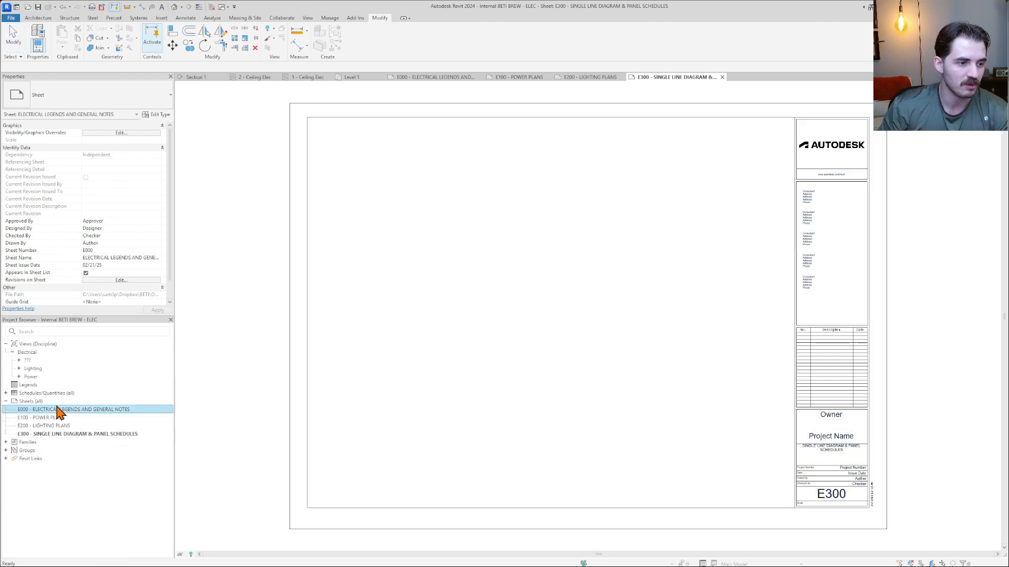
{"action": "left_click", "coordinate": [18, 361]}
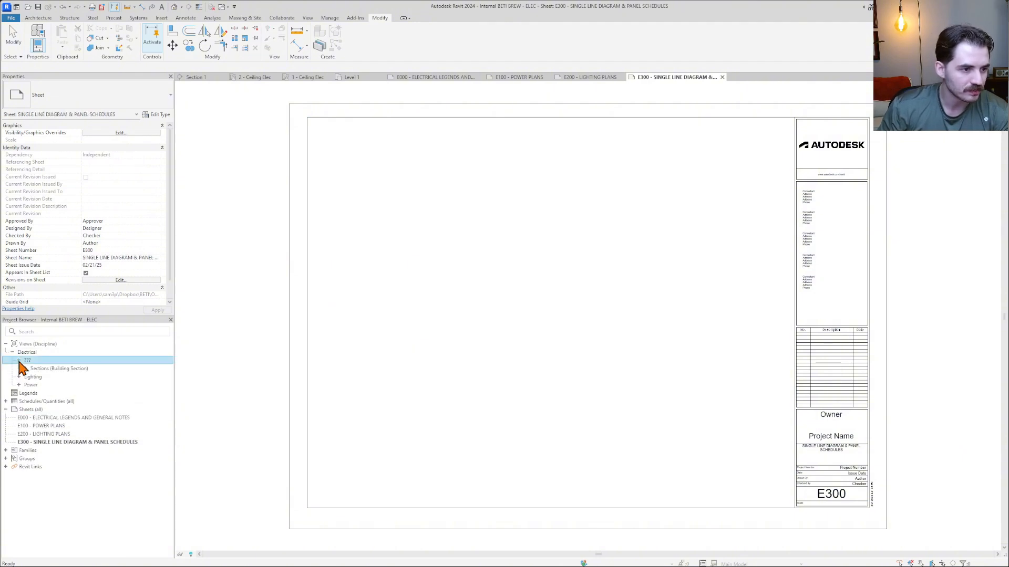
{"action": "left_click", "coordinate": [19, 377]}
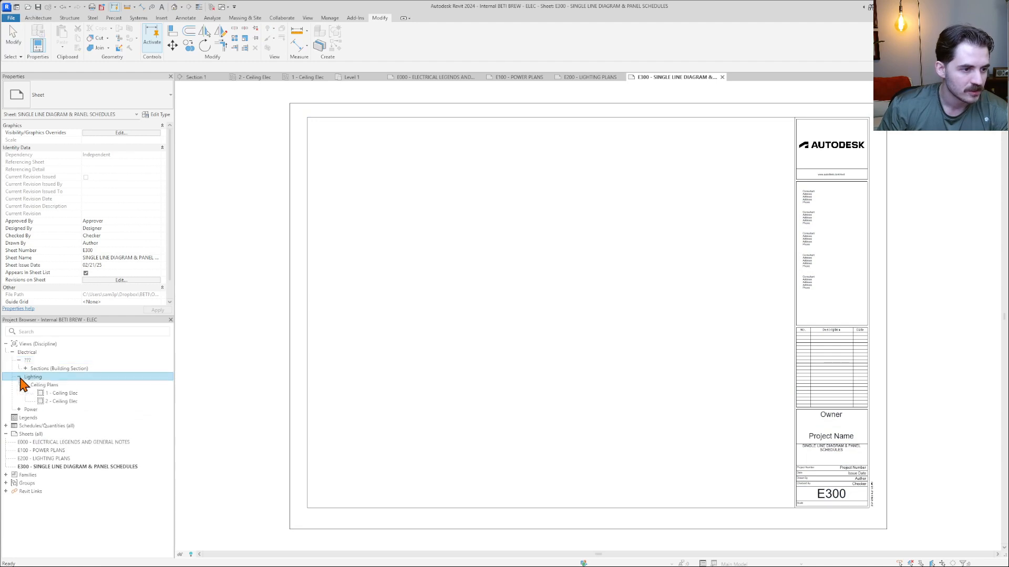
{"action": "left_click", "coordinate": [21, 410]}
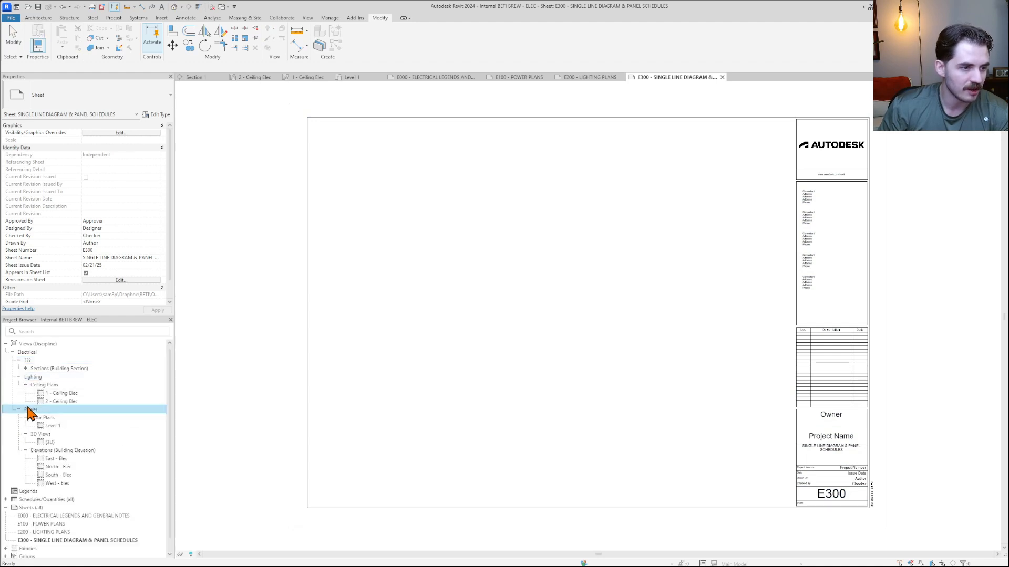
{"action": "left_click", "coordinate": [28, 361]}
{"action": "left_click", "coordinate": [26, 369]}
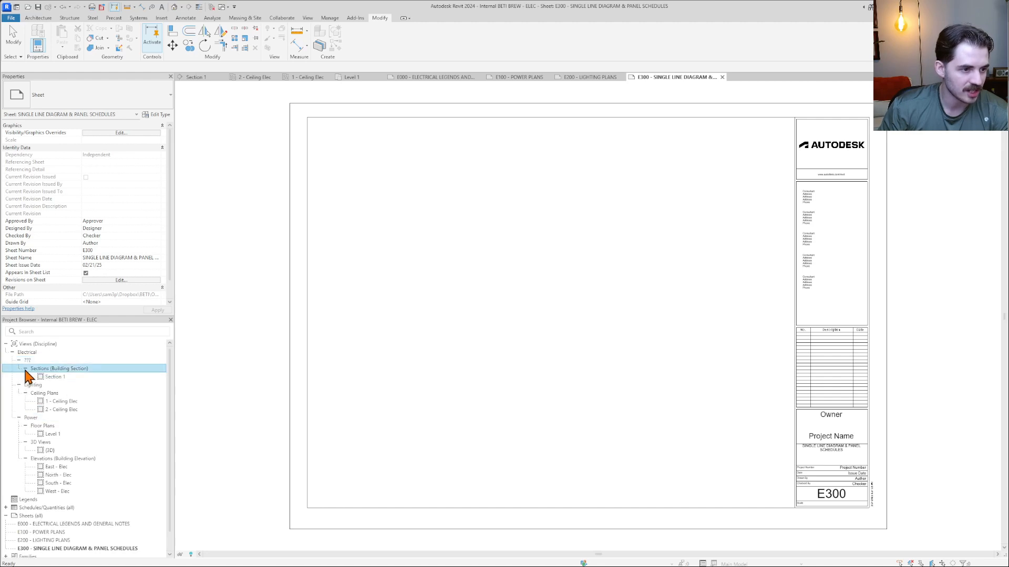
{"action": "left_click", "coordinate": [54, 377]}
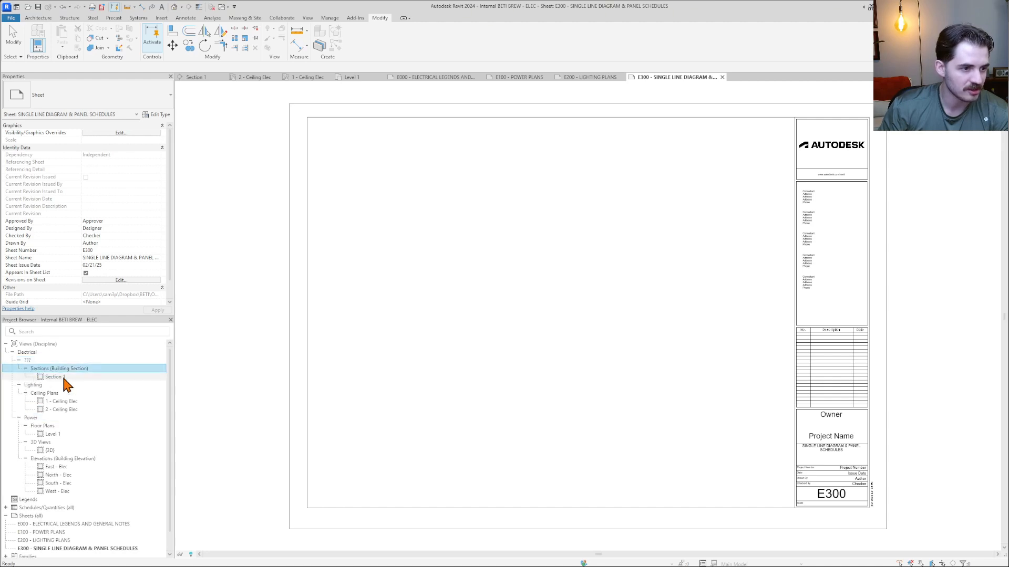
{"action": "left_click", "coordinate": [27, 361]}
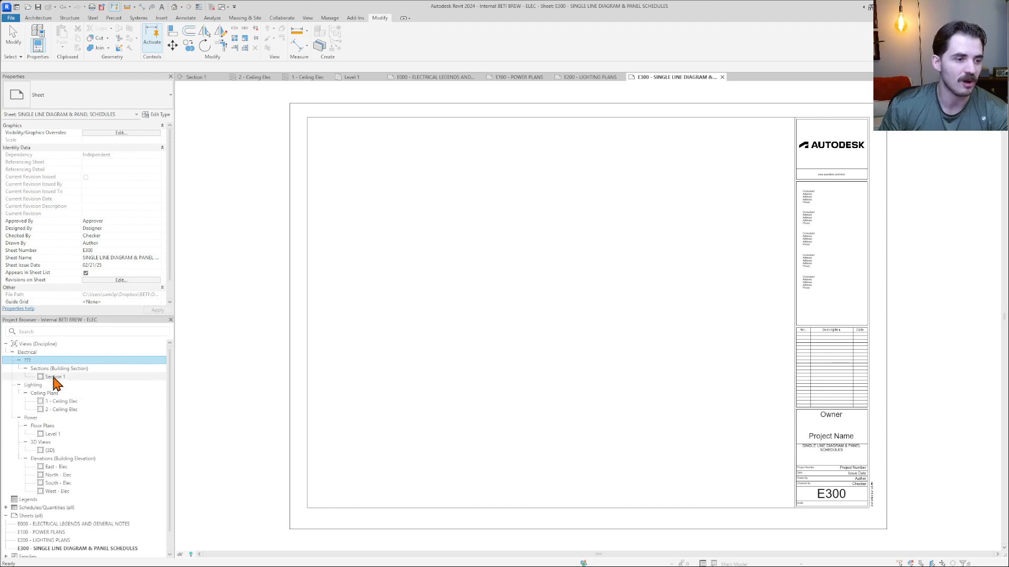
{"action": "scroll", "coordinate": [38, 369], "scroll_direction": "down", "scroll_amount": 1}
{"action": "scroll", "coordinate": [32, 348], "scroll_direction": "up", "scroll_amount": 1}
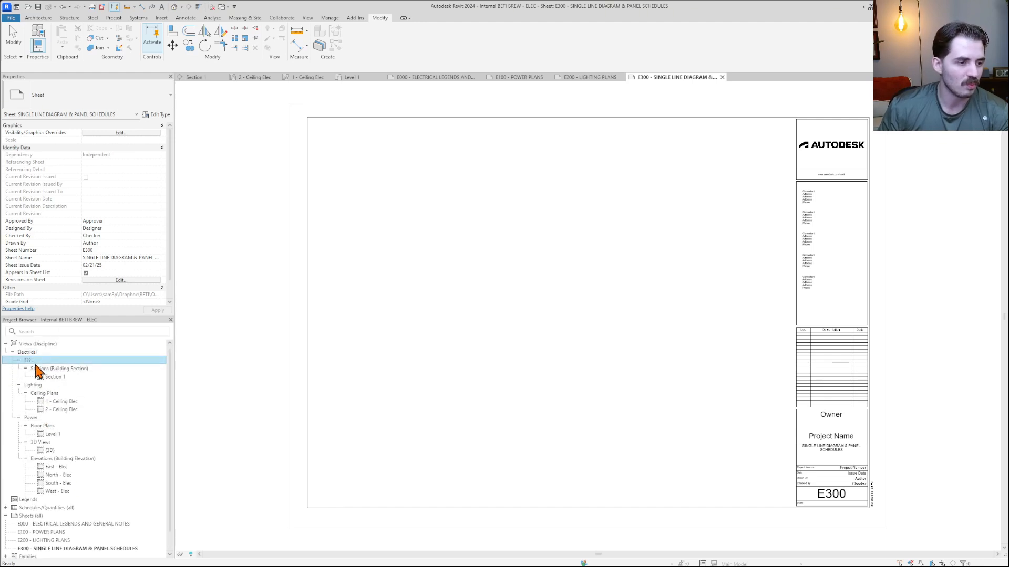
{"action": "scroll", "coordinate": [100, 268], "scroll_direction": "down", "scroll_amount": 1}
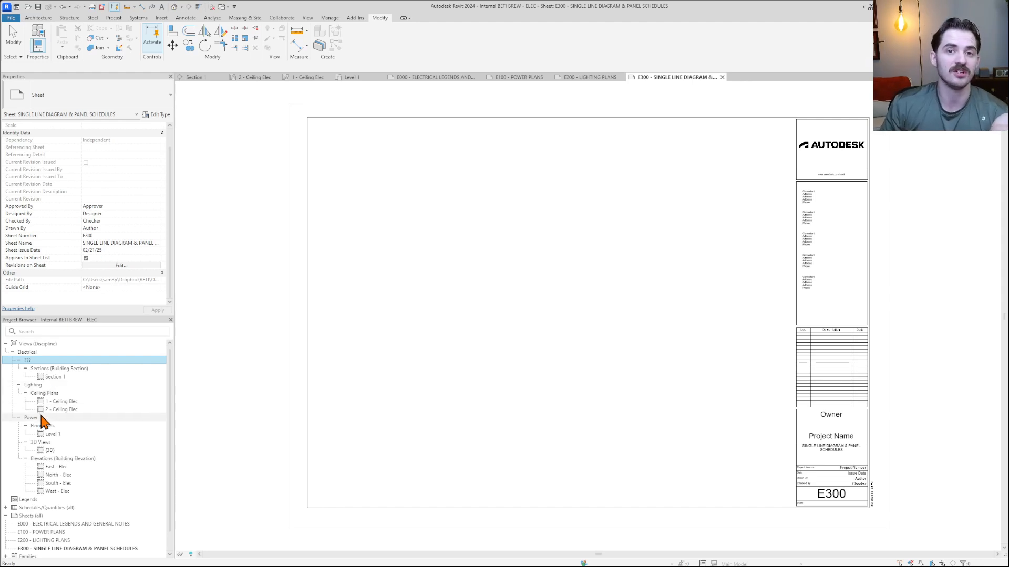
- Set the Sub-Discipline of the Section 1 view to Coordination and apply the change
{"action": "left_click", "coordinate": [54, 377]}
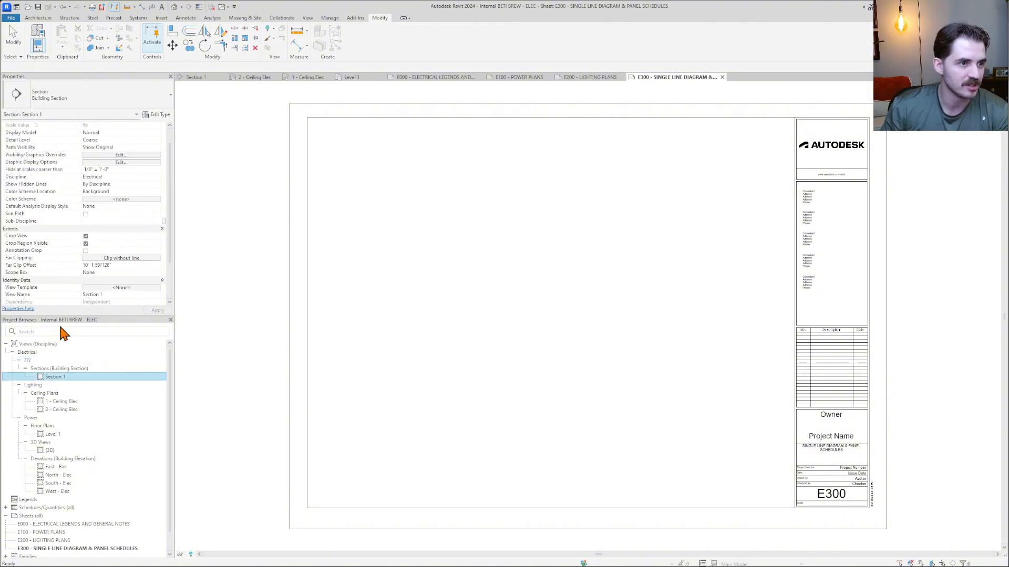
{"action": "scroll", "coordinate": [132, 252], "scroll_direction": "up", "scroll_amount": 1}
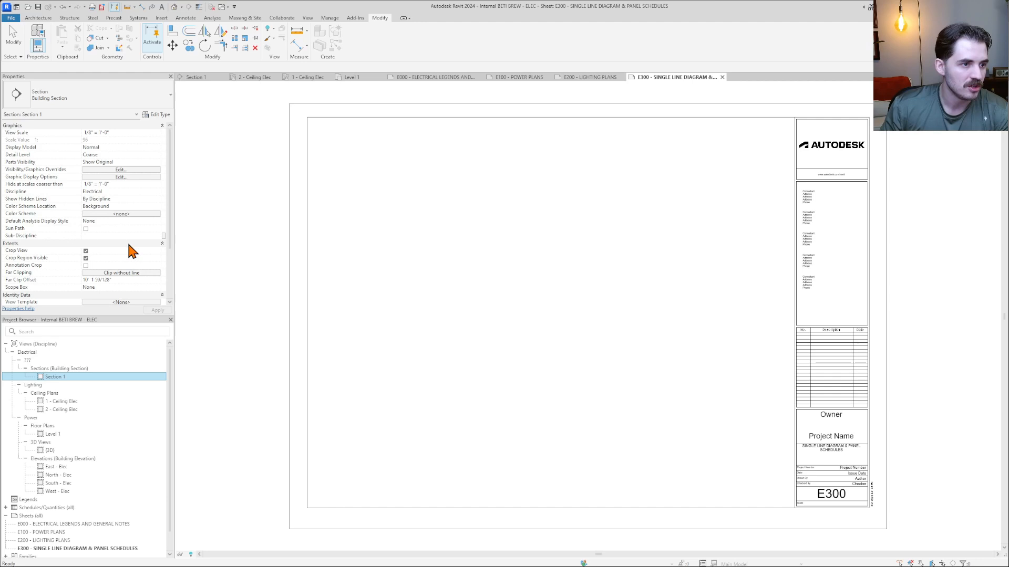
{"action": "left_click", "coordinate": [95, 236]}
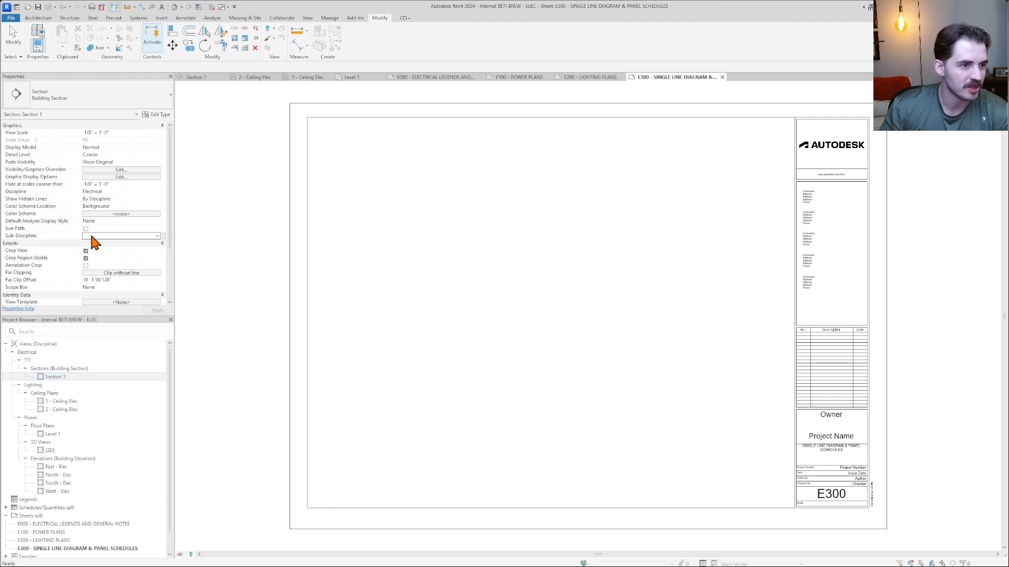
{"action": "type", "text": "C"}
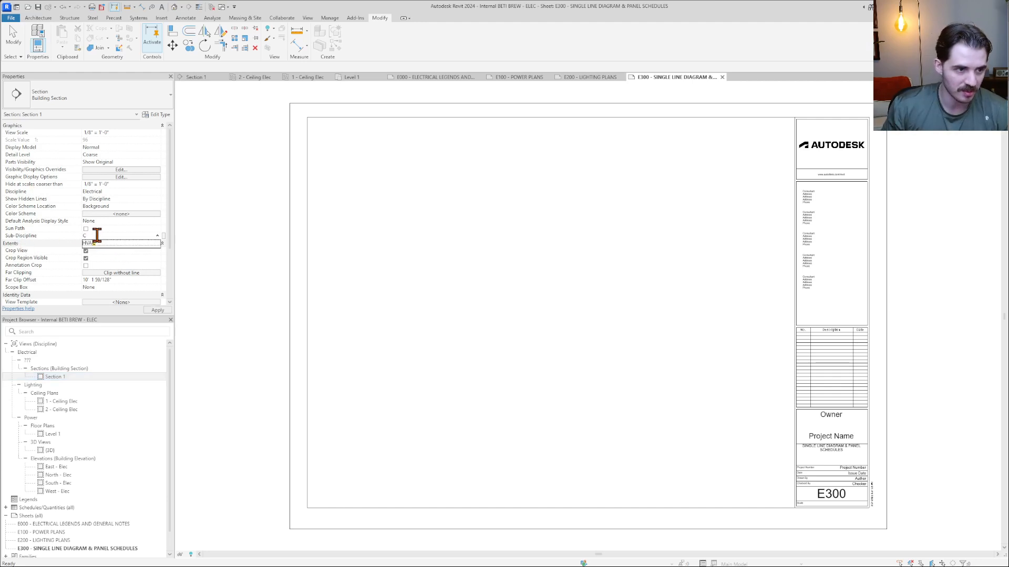
{"action": "type", "text": "Oordination"}
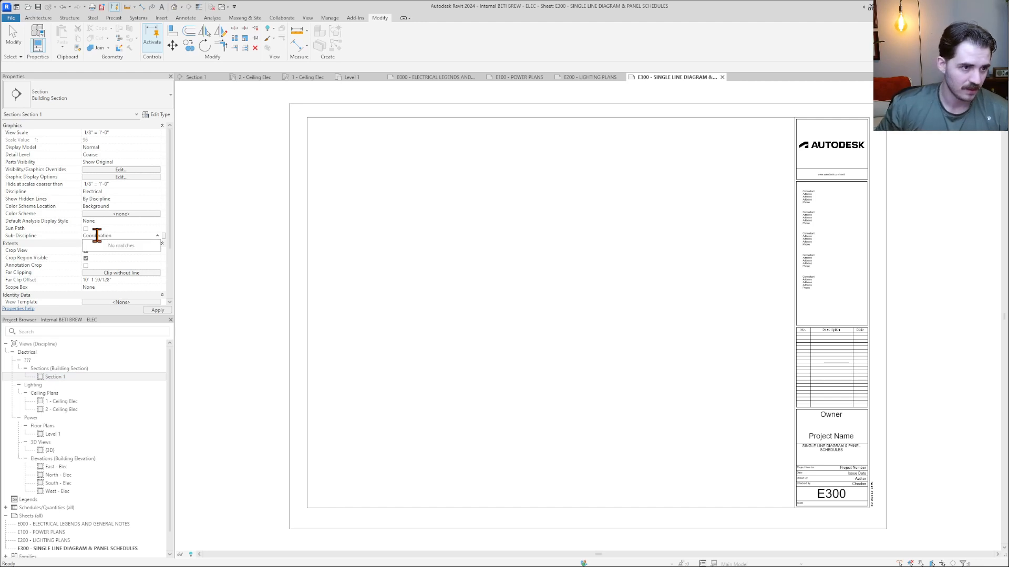
{"action": "key", "text": "Return"}
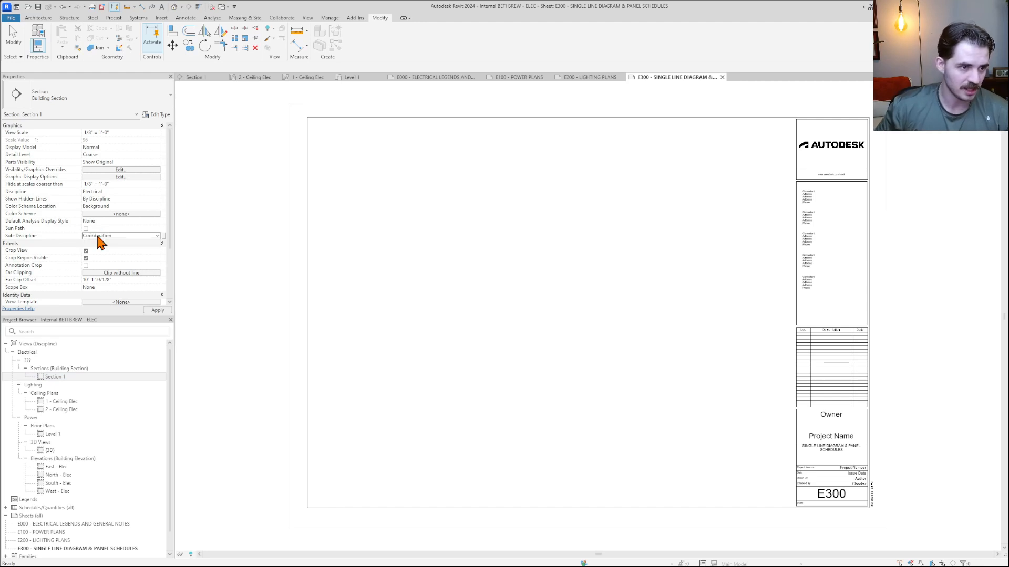
{"action": "left_click", "coordinate": [157, 310]}
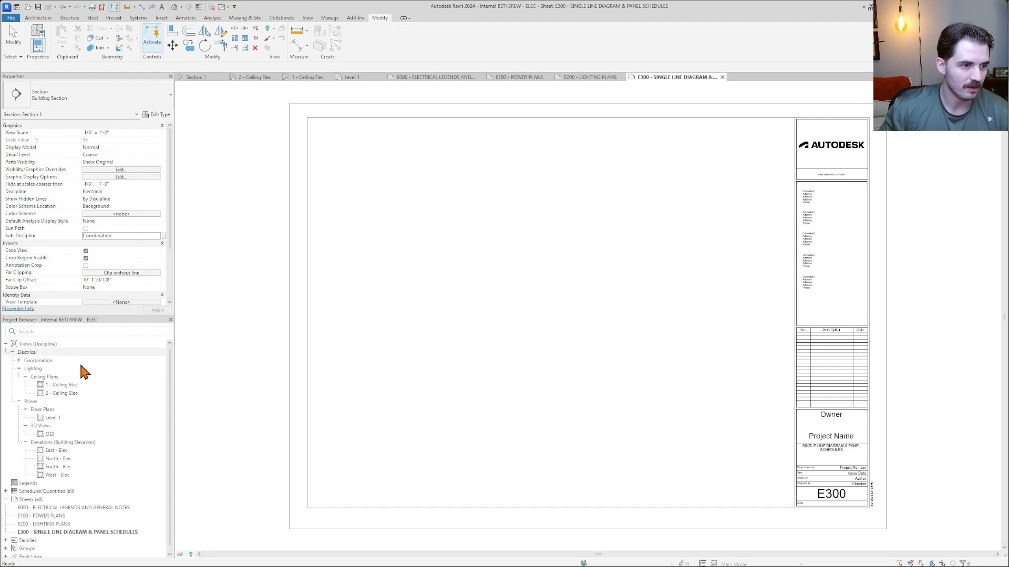
- Collapse and re-expand the Coordination, Lighting and Power groups to check how the electrical views are organized
{"action": "left_click", "coordinate": [19, 369]}
{"action": "left_click", "coordinate": [19, 376]}
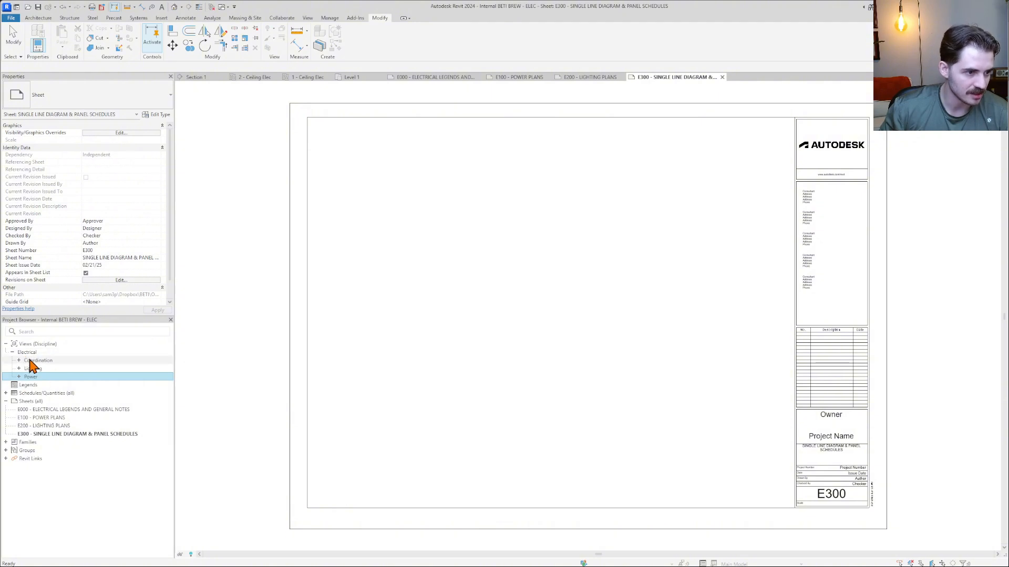
{"action": "left_click", "coordinate": [20, 361]}
{"action": "left_click", "coordinate": [19, 361]}
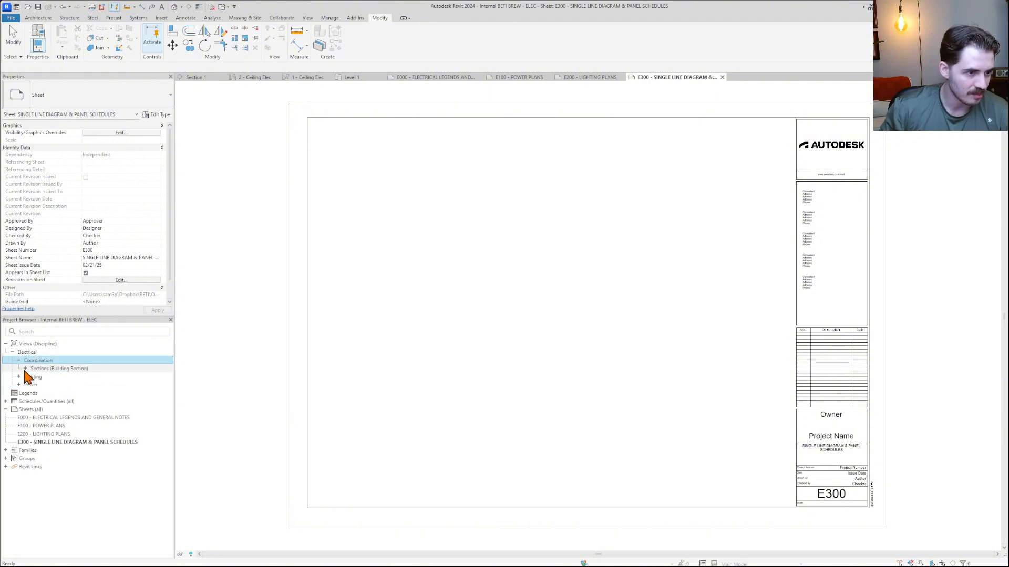
{"action": "left_click", "coordinate": [25, 368]}
{"action": "left_click", "coordinate": [51, 376]}
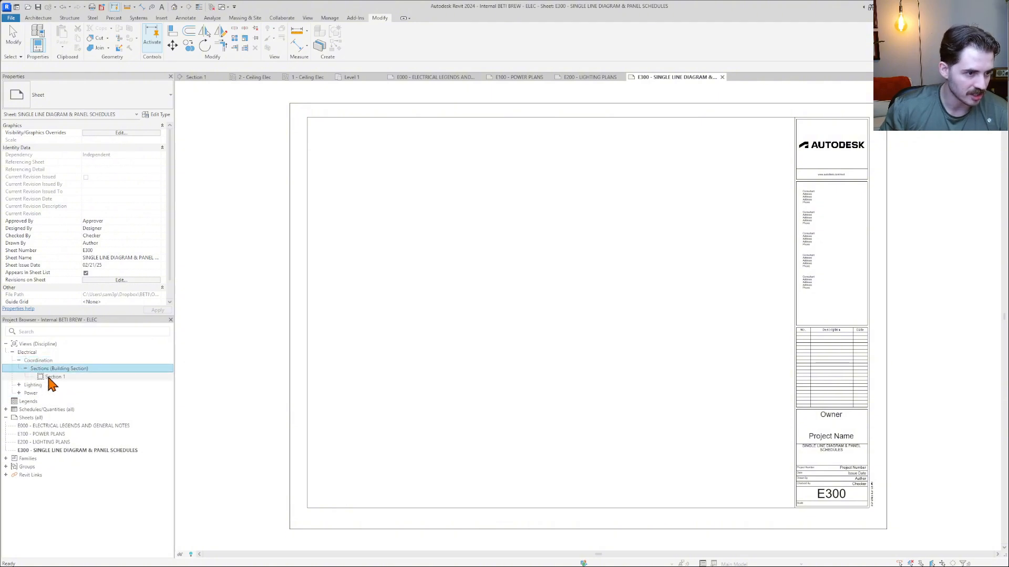
{"action": "left_click", "coordinate": [18, 385]}
{"action": "left_click", "coordinate": [19, 418]}
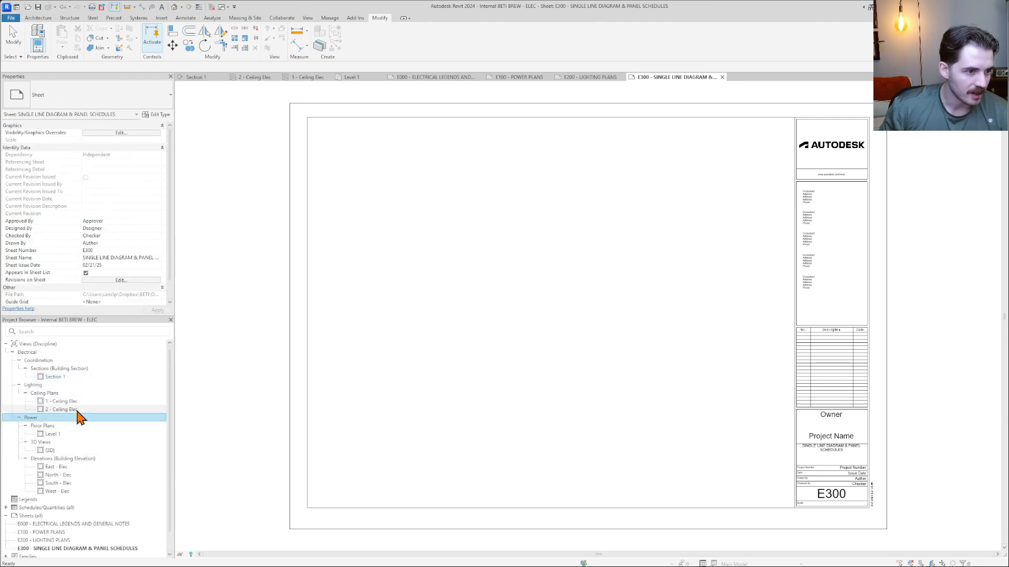
- Open sheet E000 ELECTRICAL LEGENDS AND GENERAL NOTES for a look, and switch to sheet E100 POWER PLANS
{"action": "double_click", "coordinate": [69, 524]}
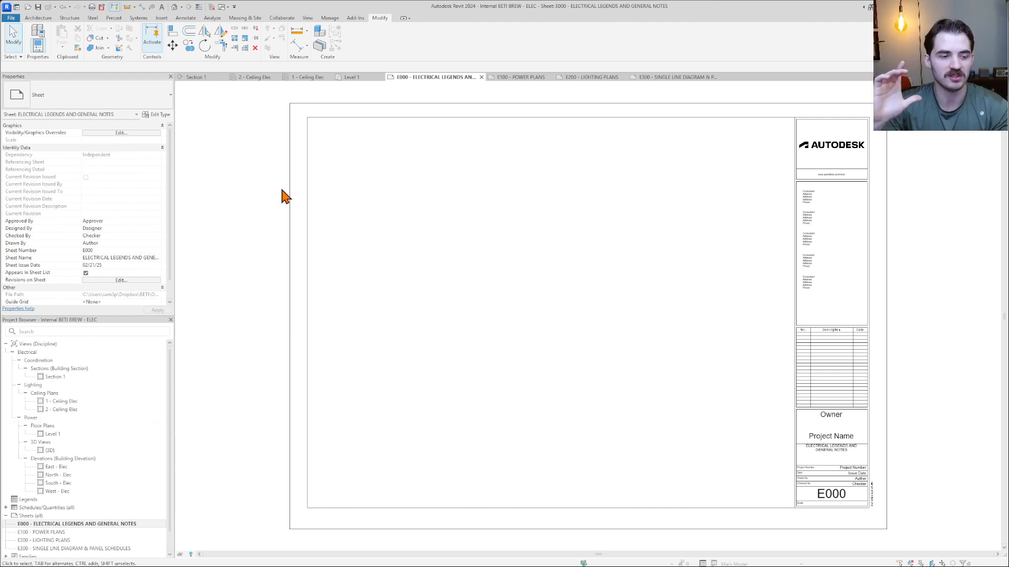
{"action": "left_click", "coordinate": [65, 467]}
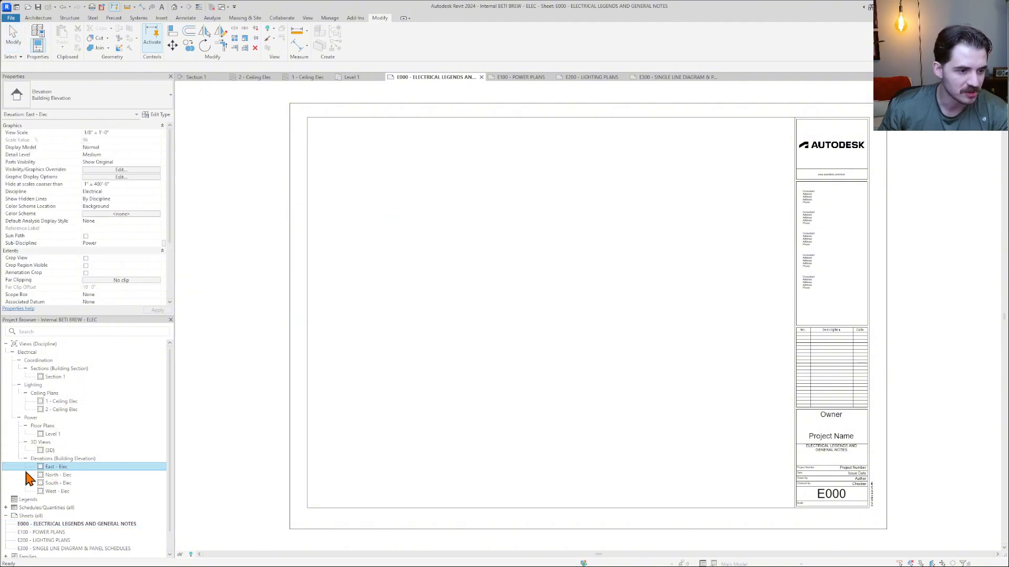
{"action": "left_click", "coordinate": [52, 532]}
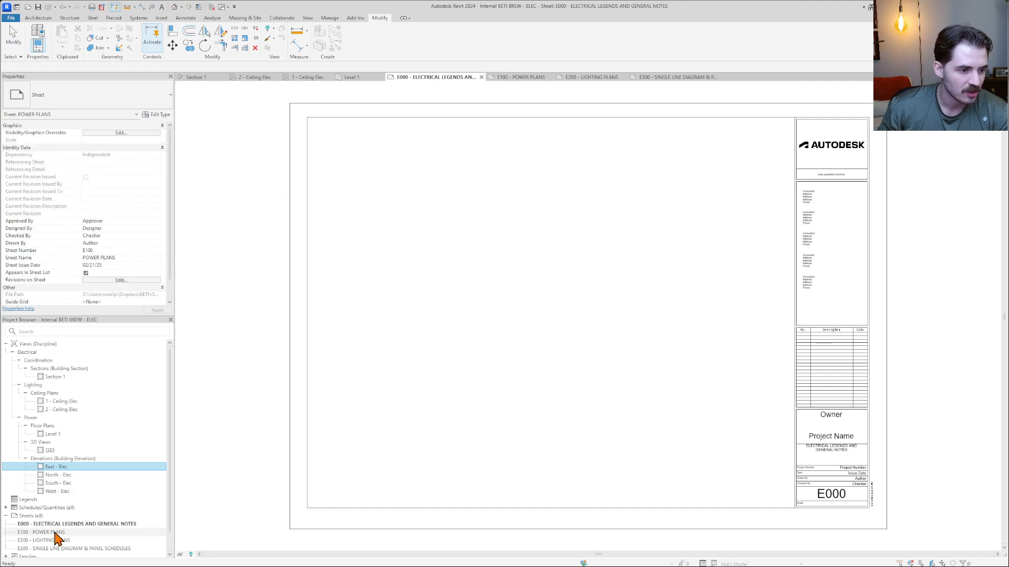
{"action": "double_click", "coordinate": [55, 532]}
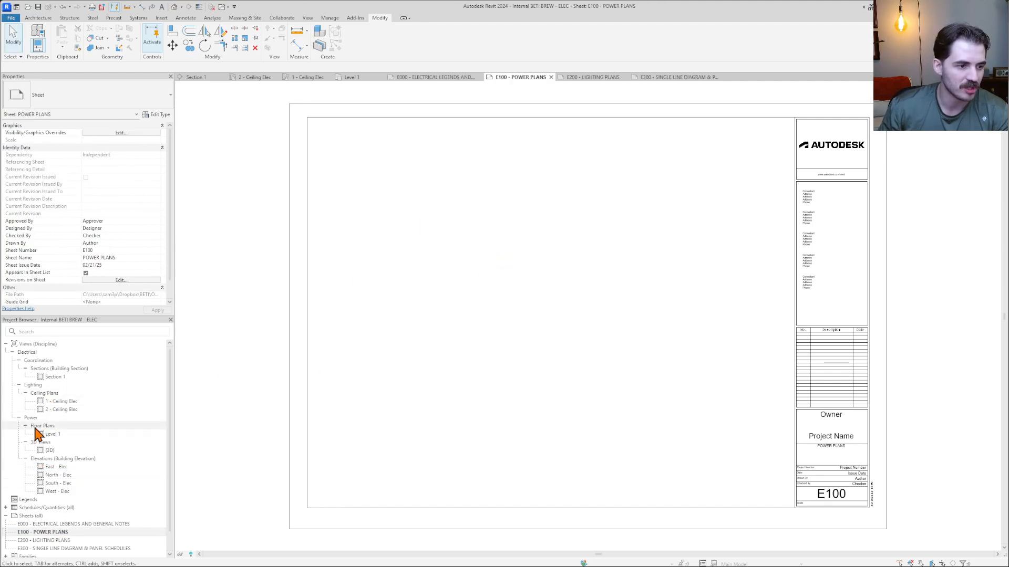
- Place the Level 1 power floor plan on sheet E100 and shift its viewport slightly down and to the right
{"action": "left_click", "coordinate": [51, 436]}
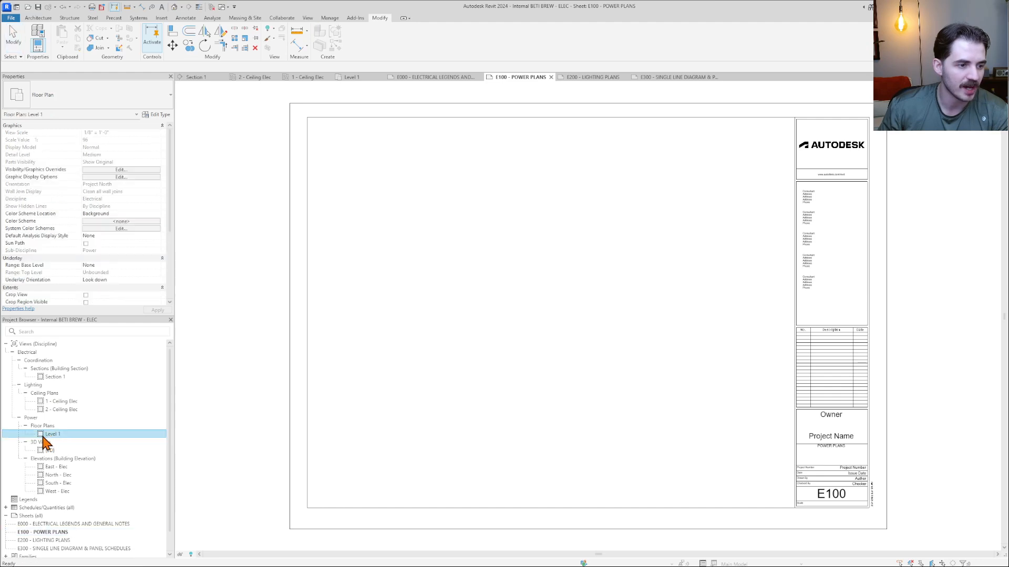
{"action": "left_click_drag", "start_coordinate": [45, 443], "coordinate": [410, 333]}
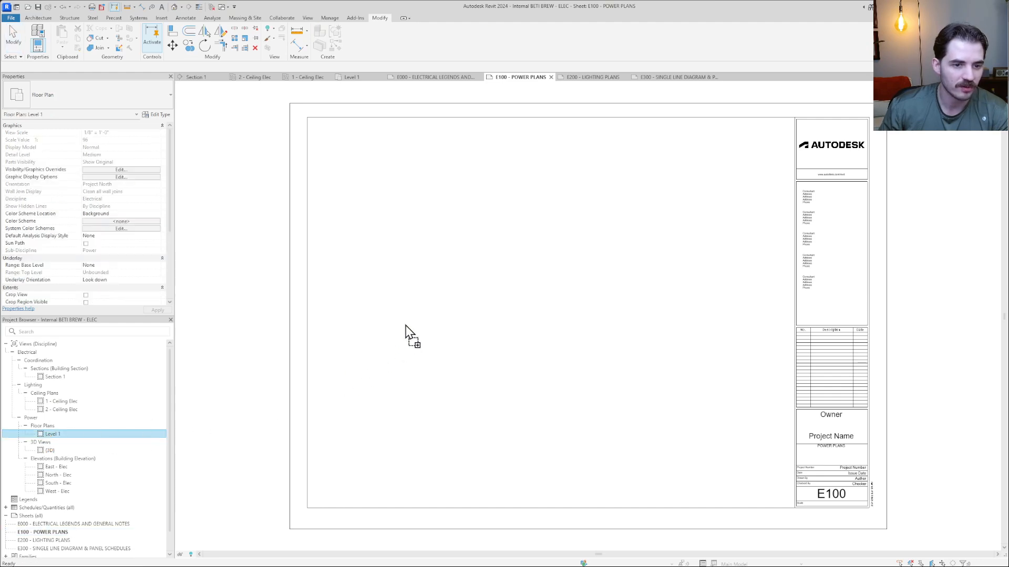
{"action": "left_click", "coordinate": [476, 276]}
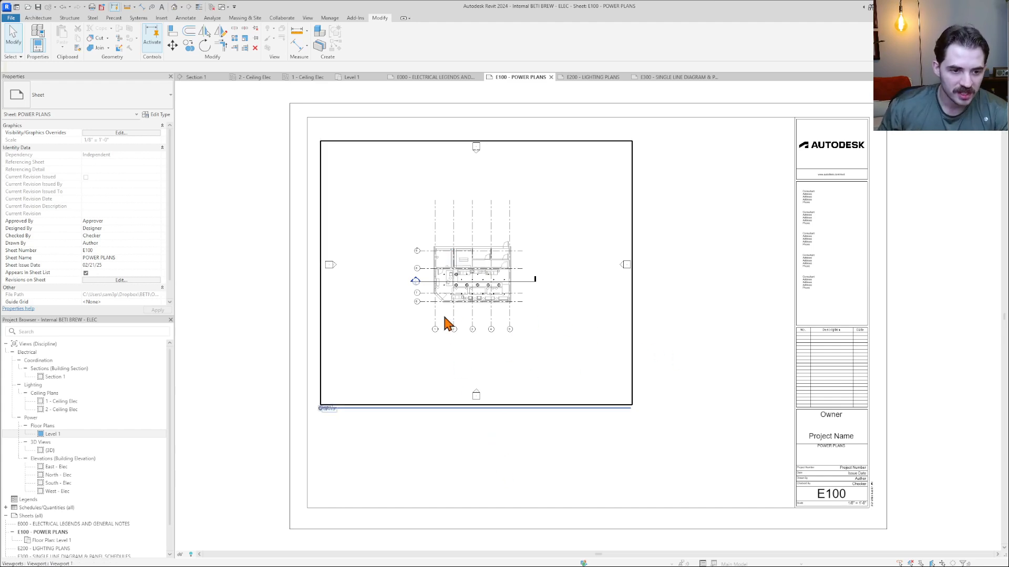
{"action": "left_click_drag", "start_coordinate": [446, 322], "coordinate": [459, 331]}
{"action": "left_click", "coordinate": [547, 444]}
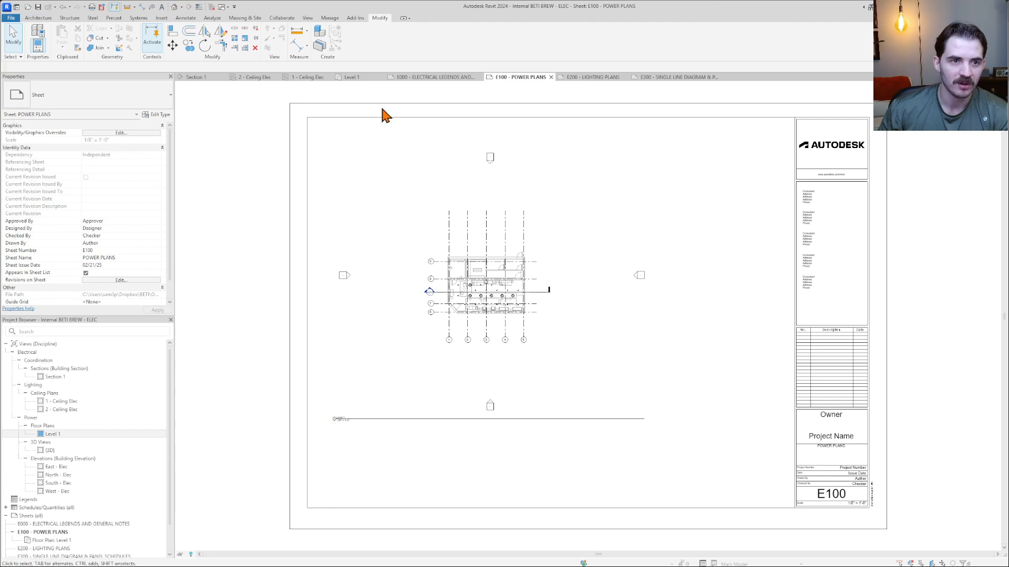
- Measure the width and height of the E100 title block along its outer border, starting from its upper-left corner
{"action": "left_click", "coordinate": [297, 31]}
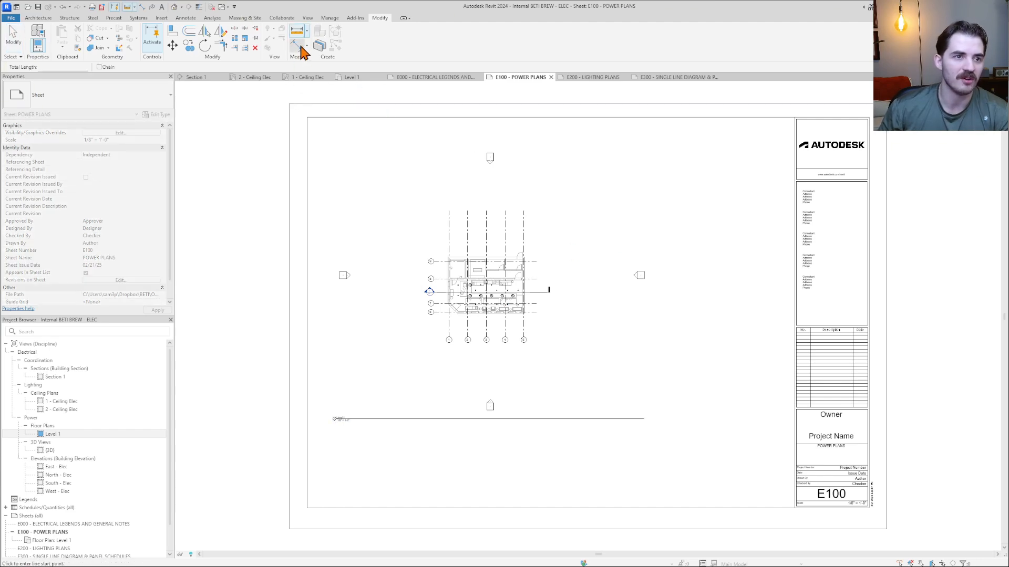
{"action": "key", "text": "Escape"}
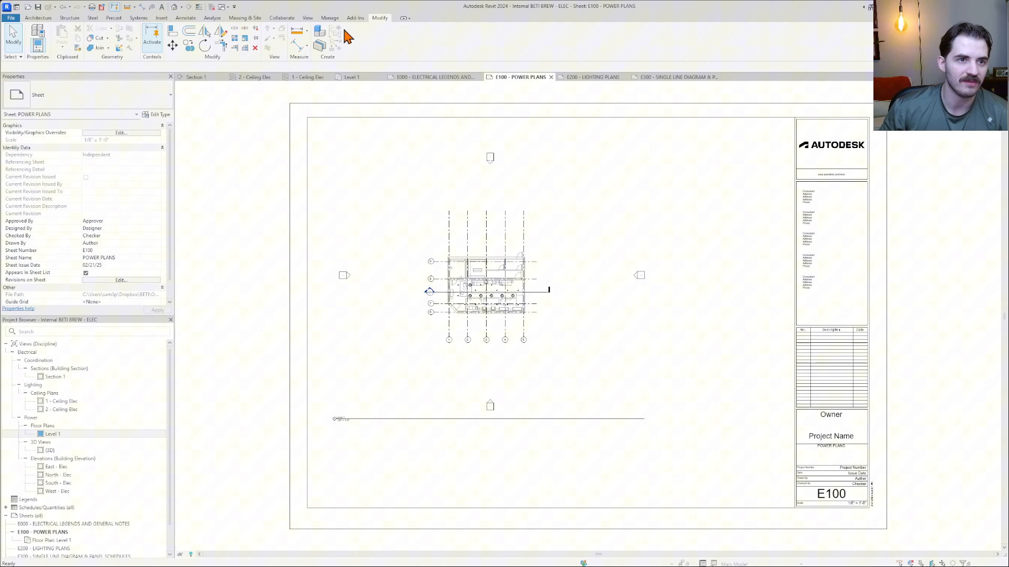
{"action": "left_click", "coordinate": [297, 32]}
{"action": "left_click", "coordinate": [289, 103]}
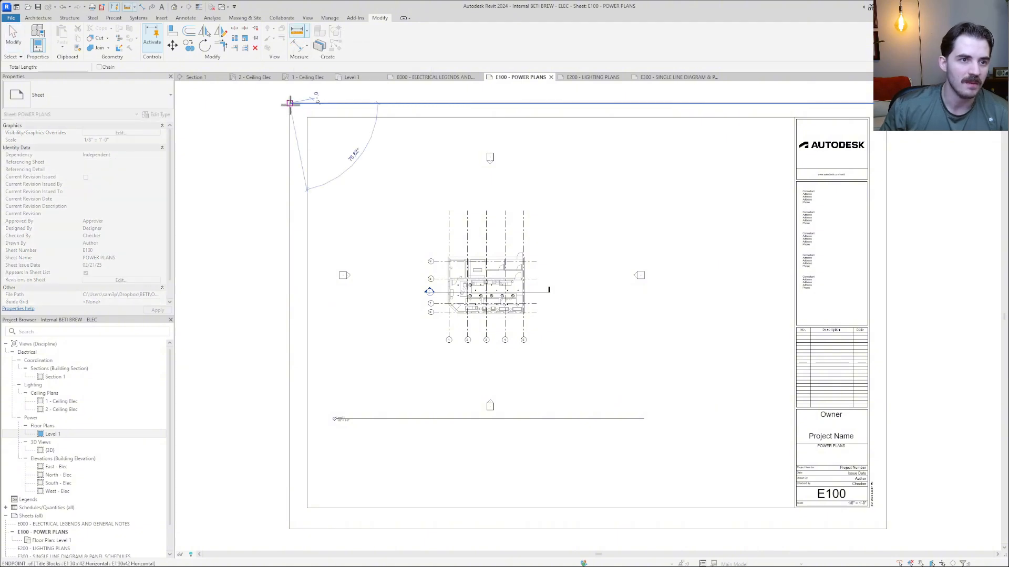
{"action": "middle_click_drag", "start_coordinate": [412, 117], "coordinate": [395, 219]}
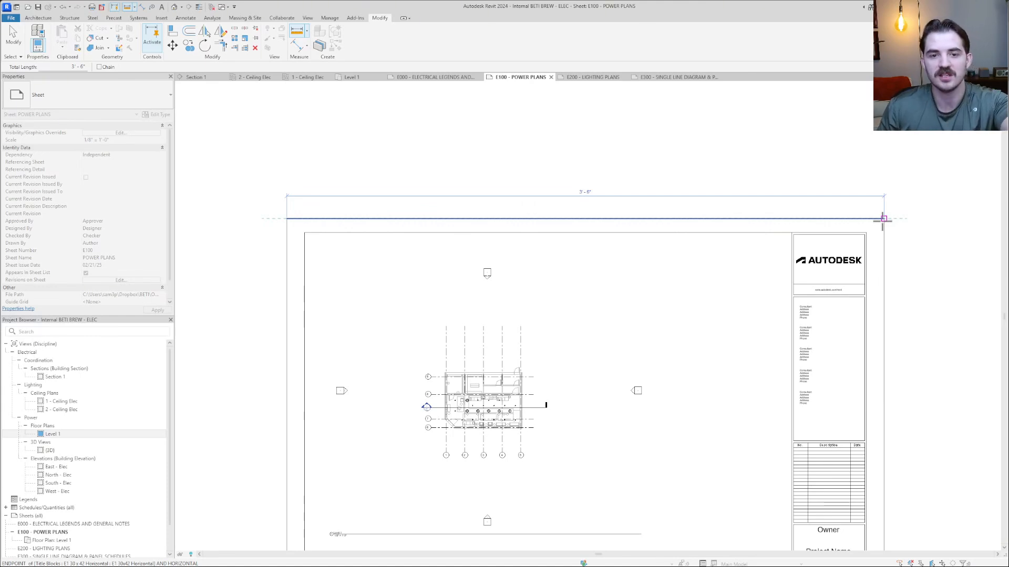
{"action": "scroll", "coordinate": [622, 345], "scroll_direction": "down", "scroll_amount": 3}
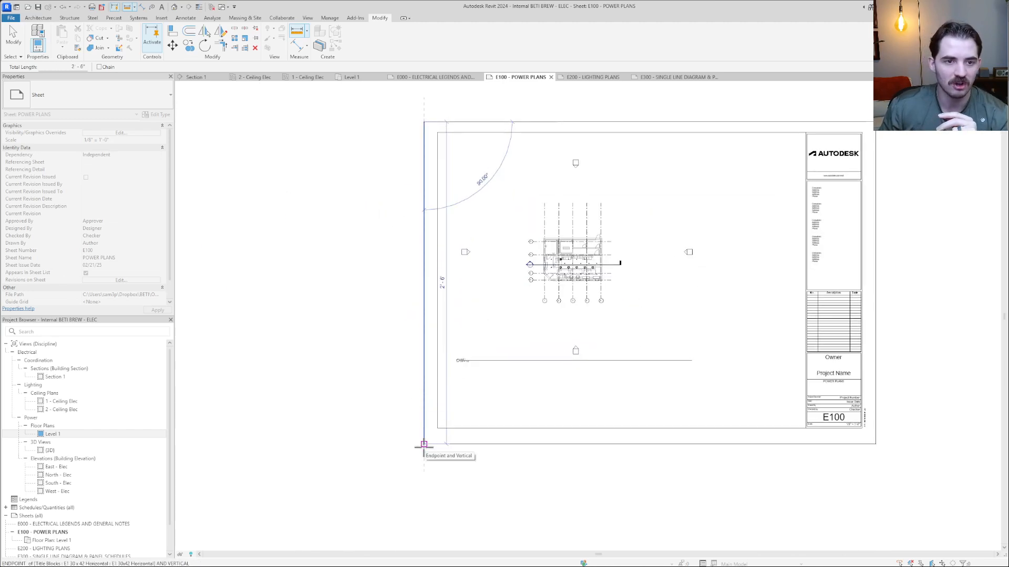
{"action": "middle_click_drag", "start_coordinate": [435, 461], "coordinate": [433, 492]}
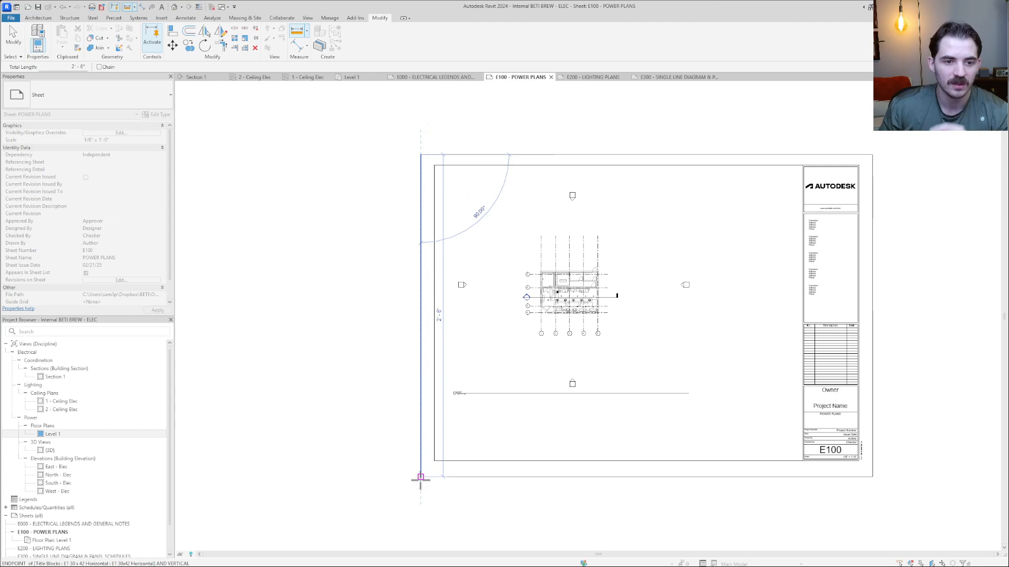
- Finish measuring and examine the Level 1 viewport on sheet E100, including its title, scale and size relative to the title block
{"action": "key", "text": "Escape"}
{"action": "scroll", "coordinate": [575, 315], "scroll_direction": "up", "scroll_amount": 3}
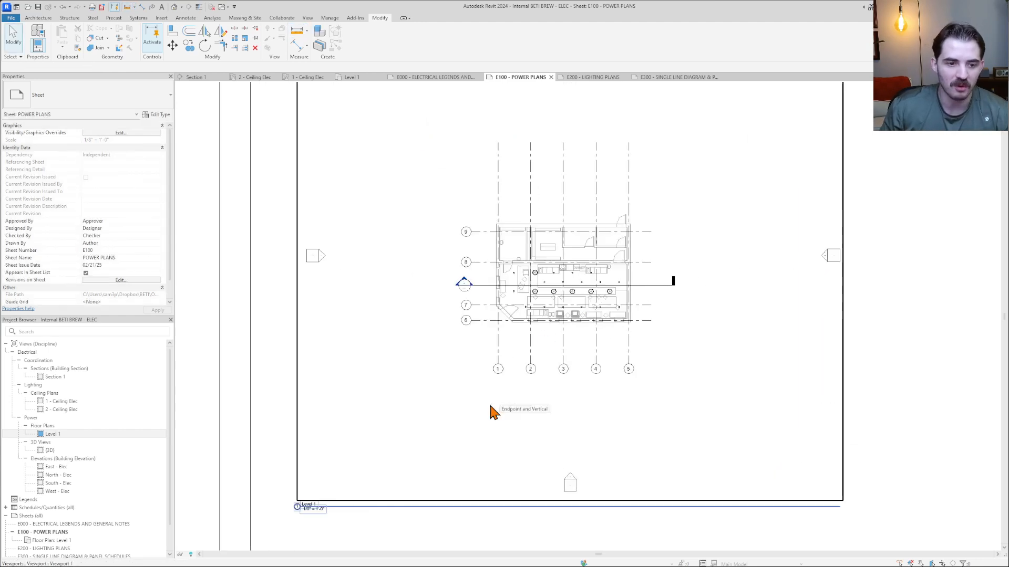
{"action": "scroll", "coordinate": [304, 525], "scroll_direction": "up", "scroll_amount": 1}
{"action": "scroll", "coordinate": [297, 504], "scroll_direction": "up", "scroll_amount": 5}
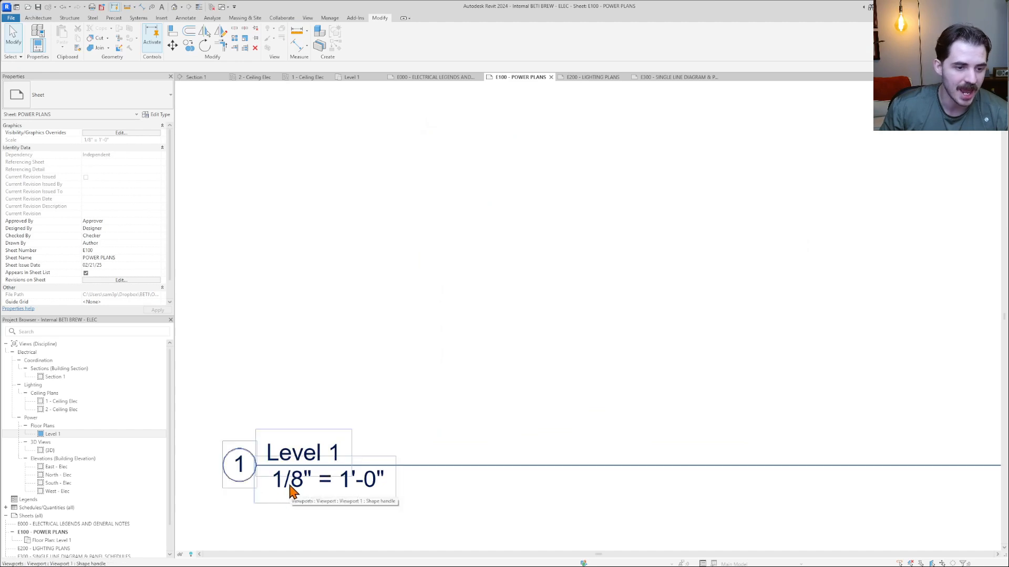
{"action": "scroll", "coordinate": [293, 488], "scroll_direction": "down", "scroll_amount": 6}
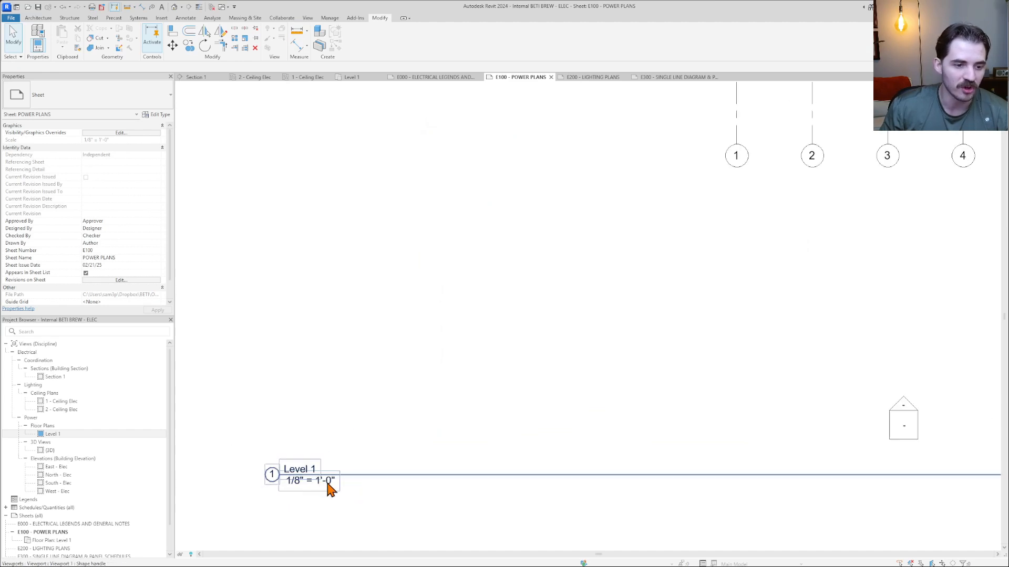
{"action": "scroll", "coordinate": [493, 294], "scroll_direction": "down", "scroll_amount": 1}
{"action": "middle_click_drag", "start_coordinate": [449, 406], "coordinate": [454, 365]}
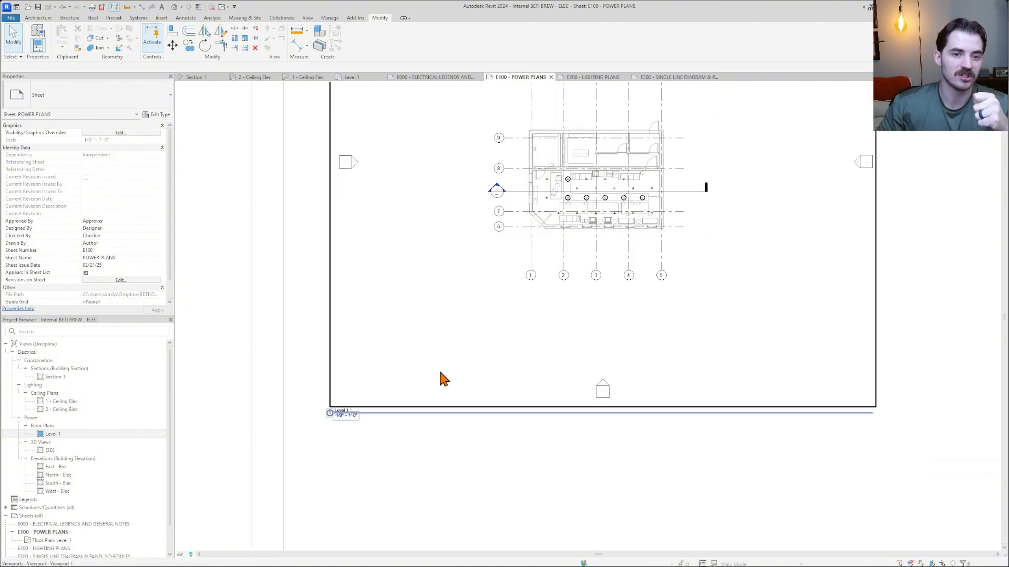
{"action": "scroll", "coordinate": [490, 266], "scroll_direction": "up", "scroll_amount": 1}
{"action": "scroll", "coordinate": [552, 232], "scroll_direction": "up", "scroll_amount": 3}
{"action": "middle_click_drag", "start_coordinate": [552, 232], "coordinate": [588, 225]}
{"action": "scroll", "coordinate": [564, 231], "scroll_direction": "down", "scroll_amount": 7}
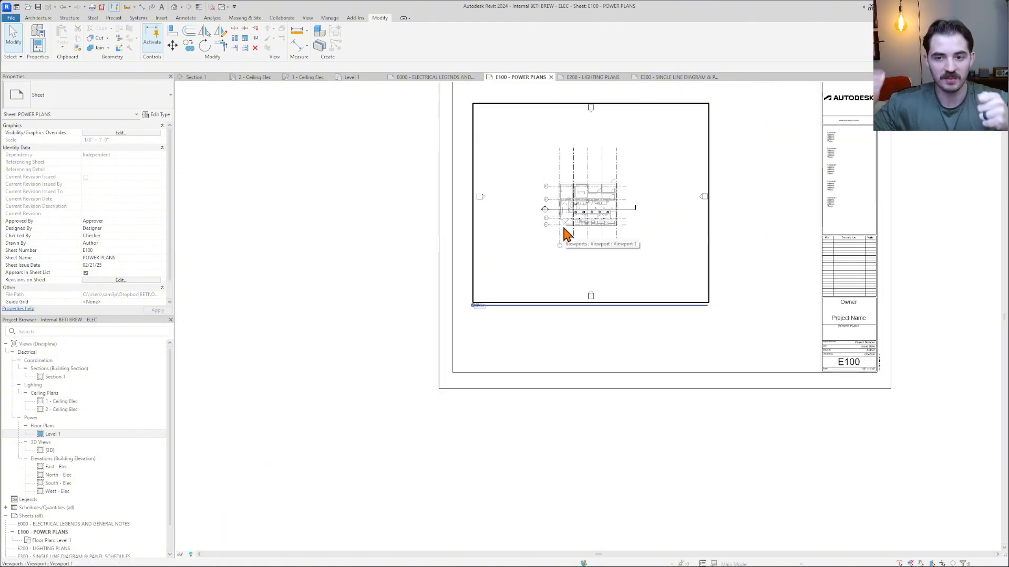
{"action": "scroll", "coordinate": [570, 224], "scroll_direction": "up", "scroll_amount": 6}
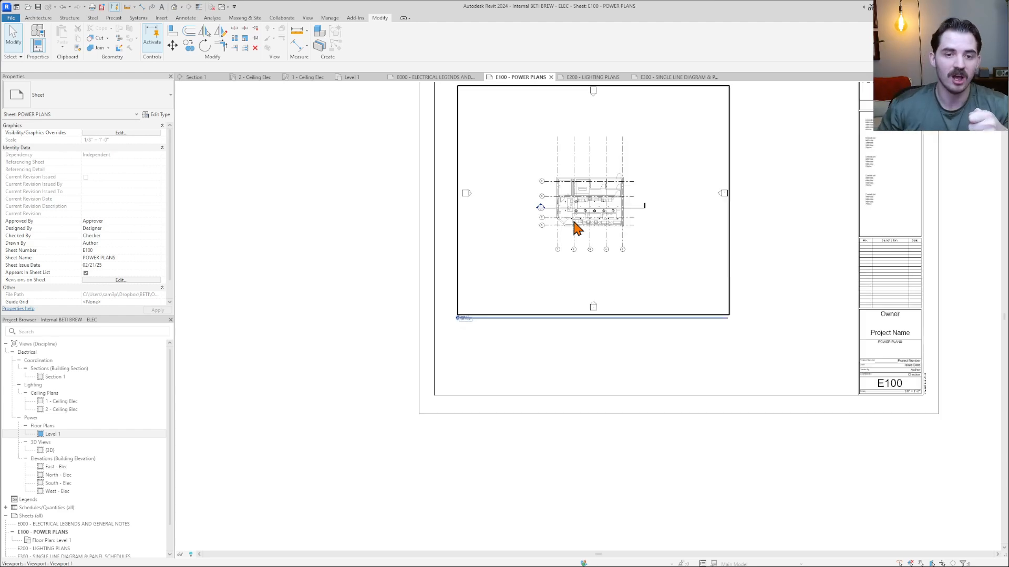
{"action": "scroll", "coordinate": [582, 211], "scroll_direction": "down", "scroll_amount": 5}
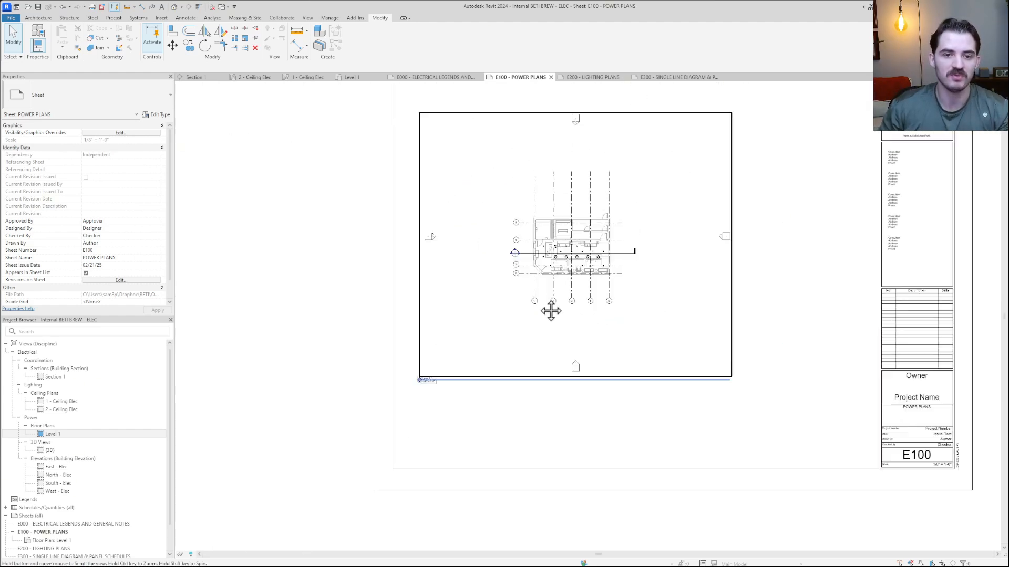
{"action": "left_click", "coordinate": [580, 280]}
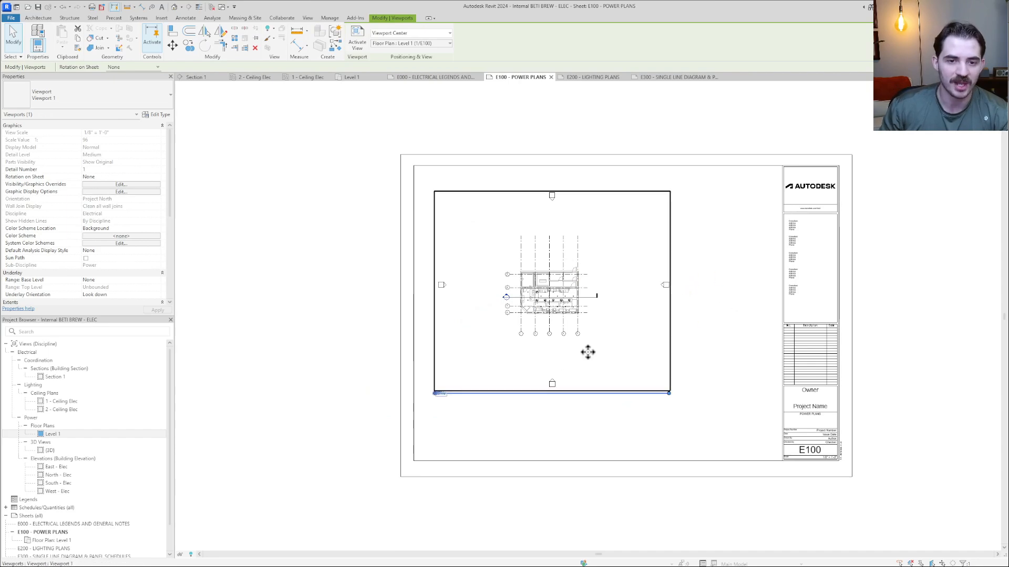
{"action": "scroll", "coordinate": [520, 297], "scroll_direction": "up", "scroll_amount": 3}
{"action": "scroll", "coordinate": [529, 275], "scroll_direction": "down", "scroll_amount": 3}
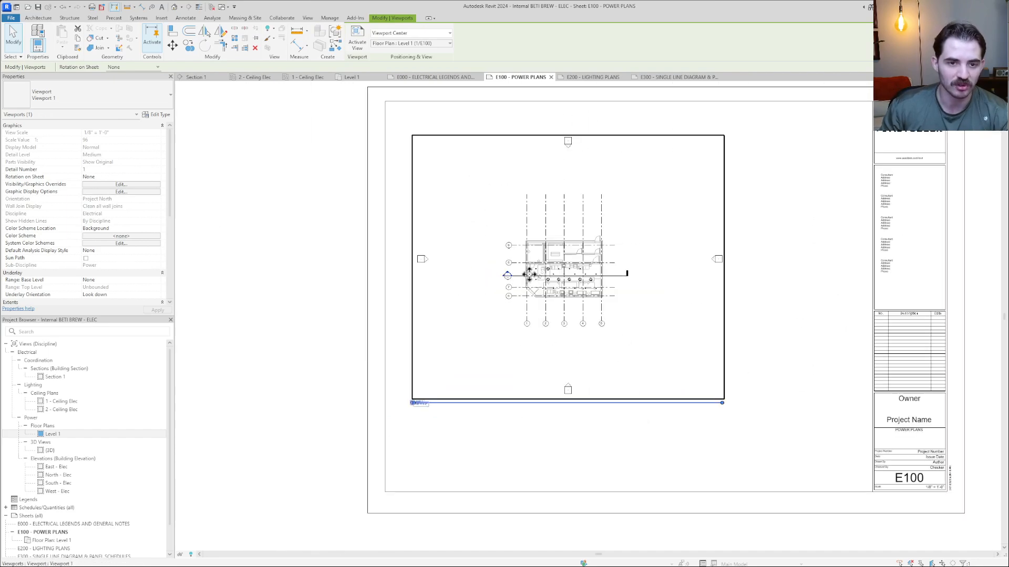
{"action": "left_click", "coordinate": [750, 395]}
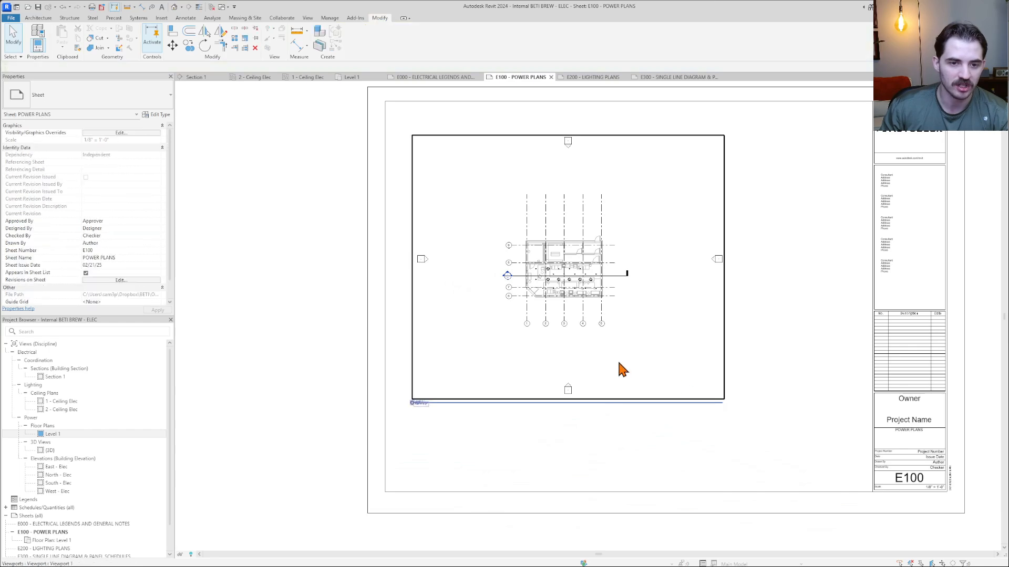
- Exclude View Scale from the Electrical Plan view template assigned to the Level 1 viewport, and apply the change
{"action": "left_click", "coordinate": [530, 273]}
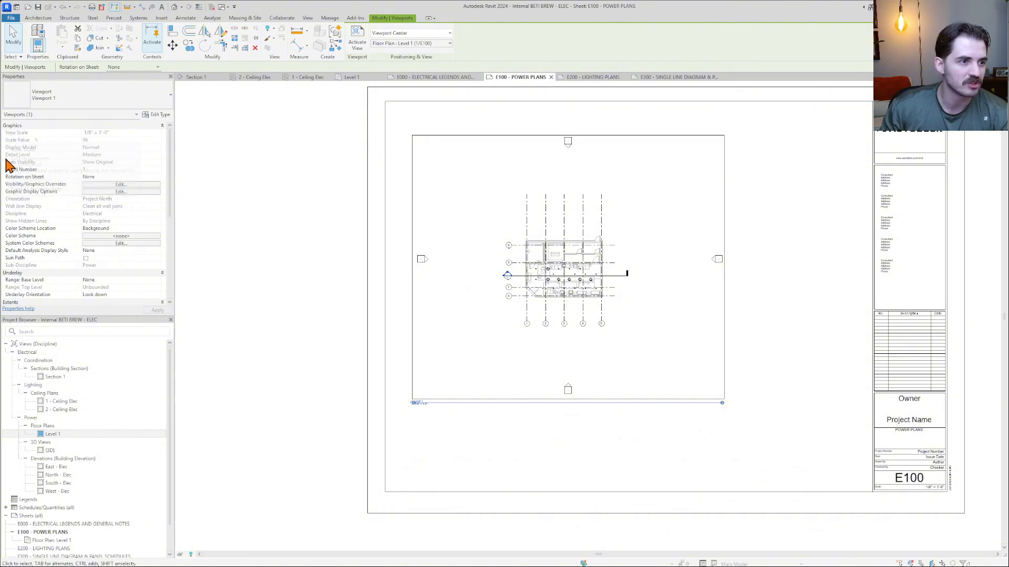
{"action": "scroll", "coordinate": [29, 151], "scroll_direction": "down", "scroll_amount": 5}
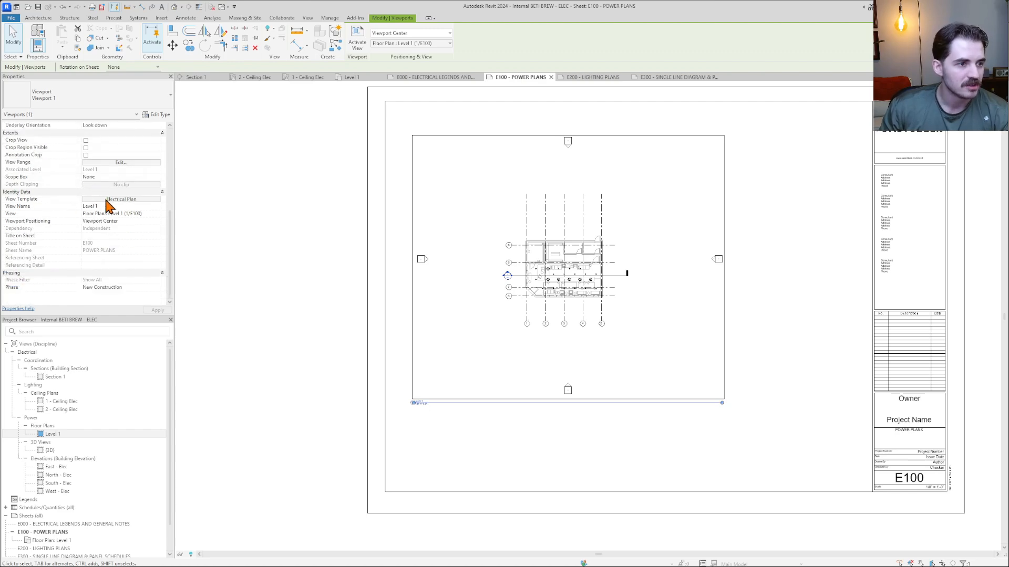
{"action": "left_click", "coordinate": [107, 200]}
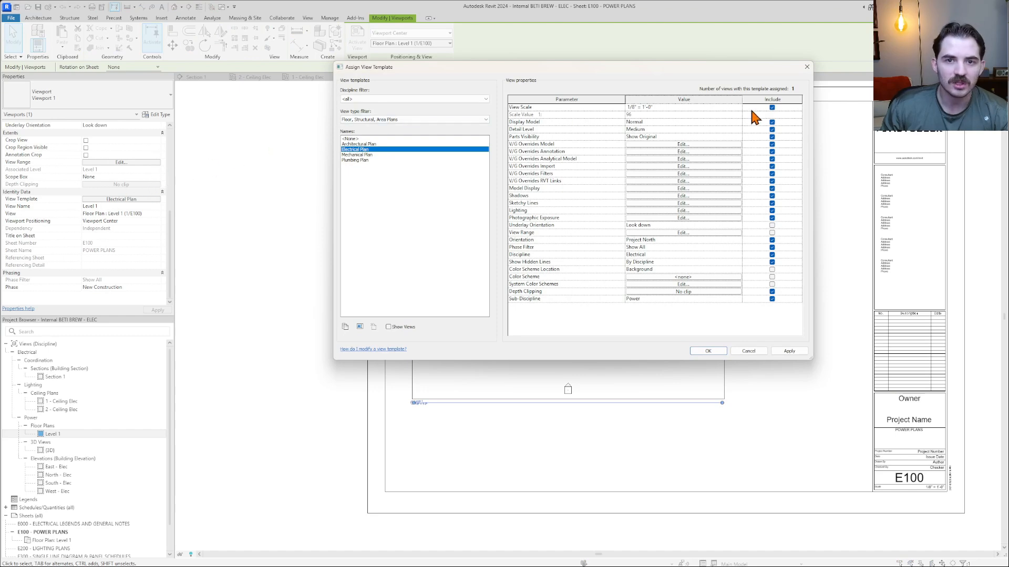
{"action": "left_click", "coordinate": [772, 108]}
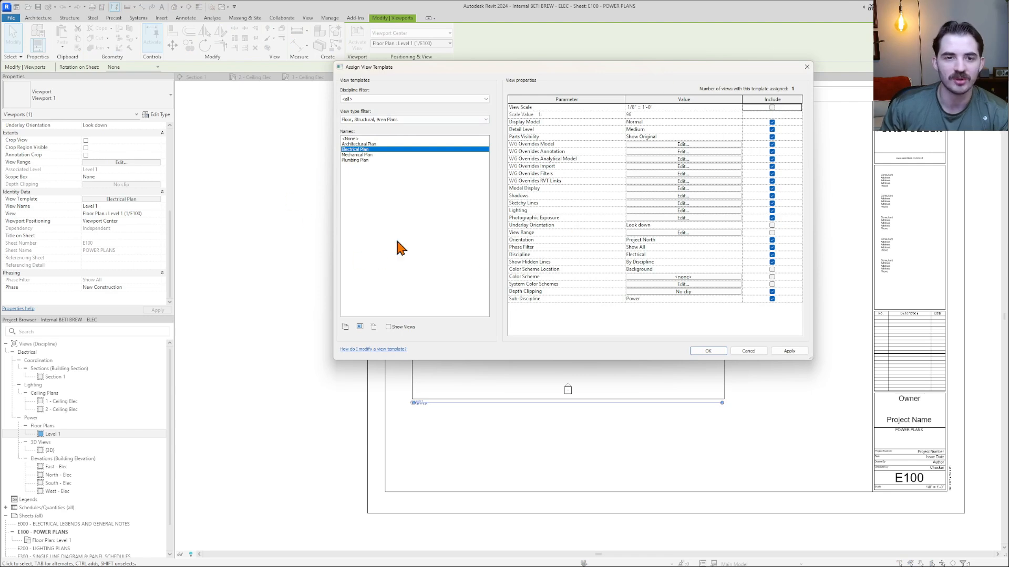
{"action": "left_click", "coordinate": [789, 351]}
{"action": "left_click", "coordinate": [708, 351]}
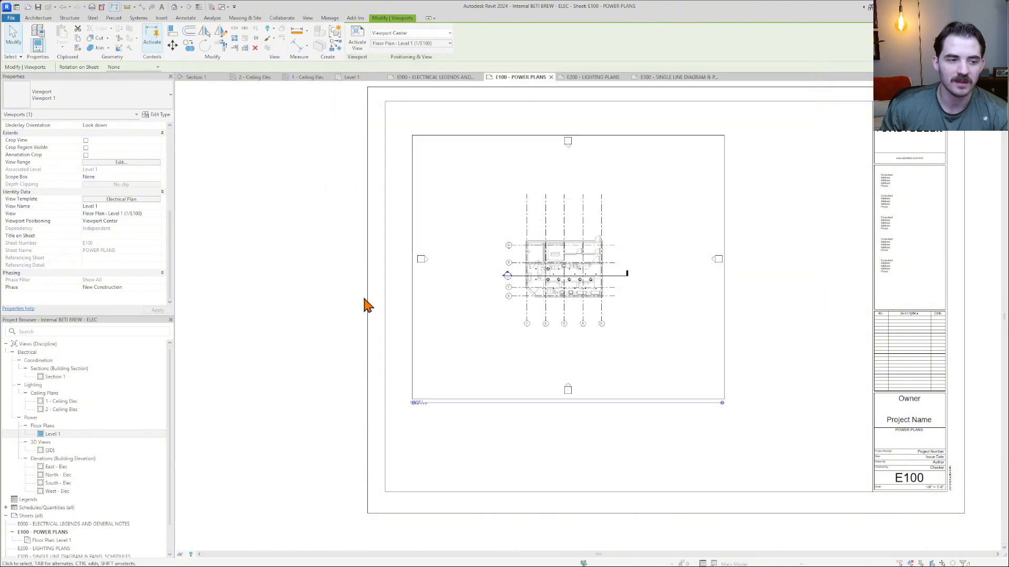
{"action": "left_click", "coordinate": [331, 278]}
- Set the Level 1 viewport's view scale to 1/4" = 1'-0"
{"action": "left_click", "coordinate": [611, 297]}
{"action": "scroll", "coordinate": [98, 146], "scroll_direction": "up", "scroll_amount": 2}
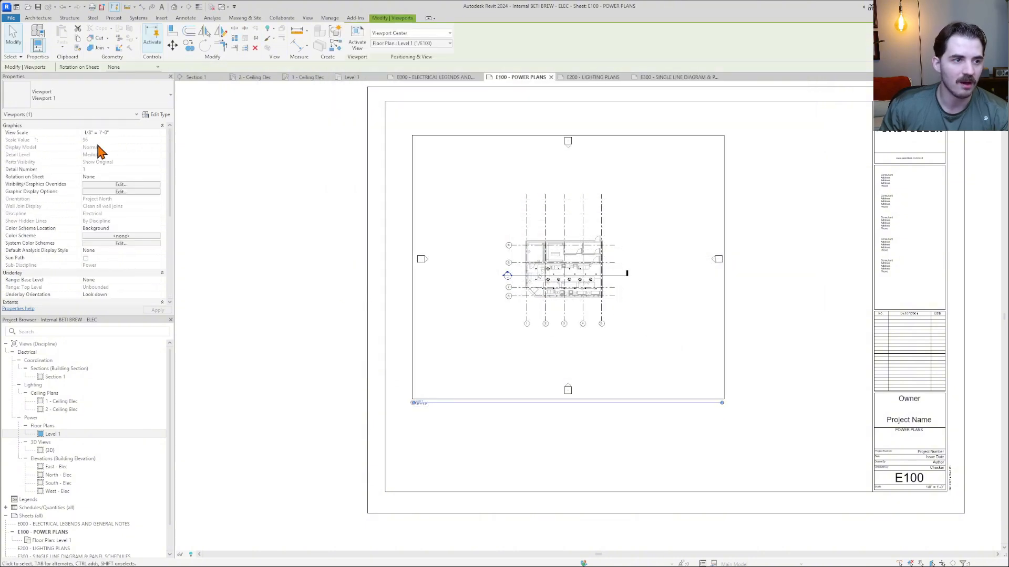
{"action": "left_click", "coordinate": [151, 133]}
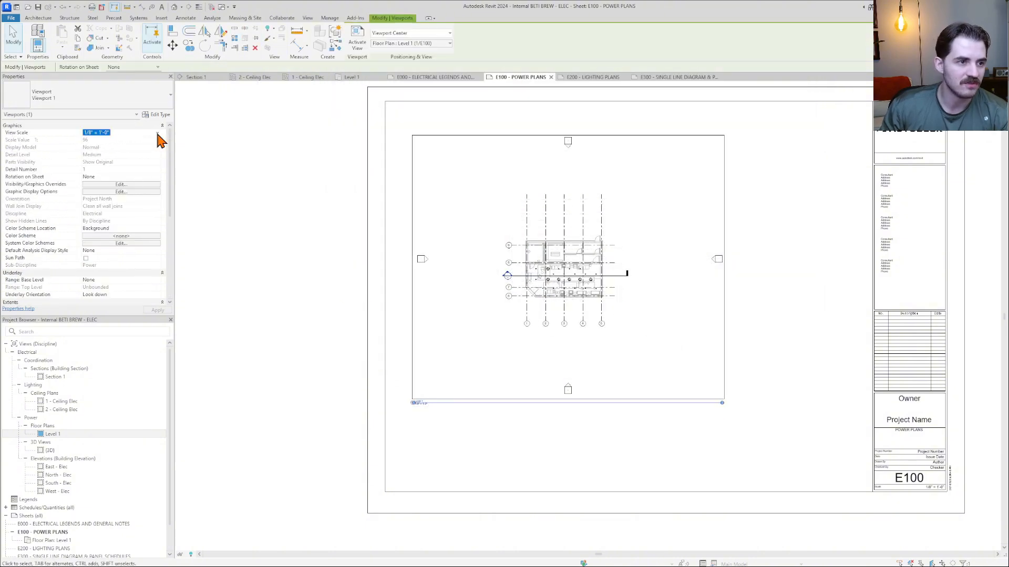
{"action": "left_click", "coordinate": [157, 133]}
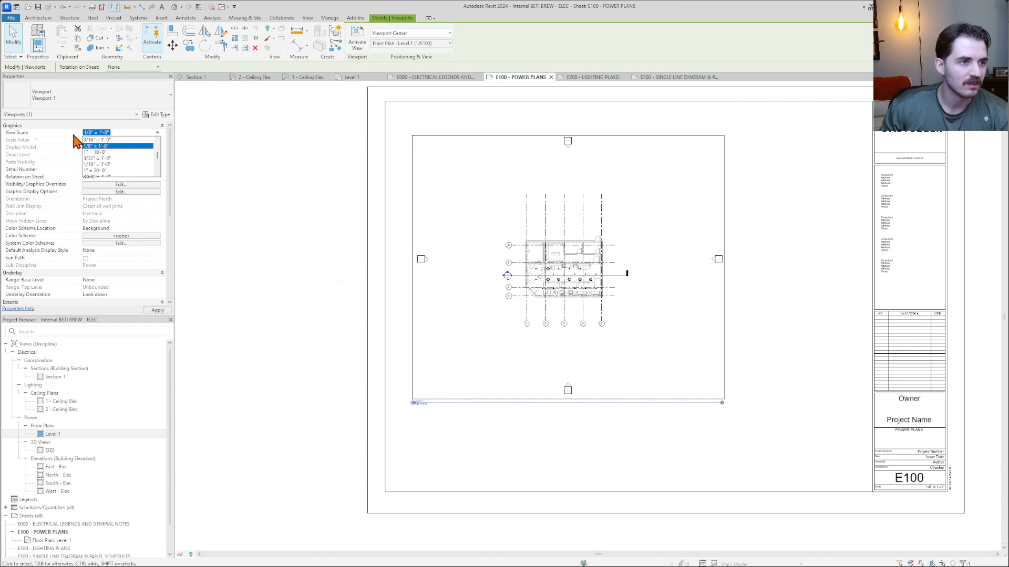
{"action": "left_click", "coordinate": [74, 135]}
{"action": "left_click", "coordinate": [158, 133]}
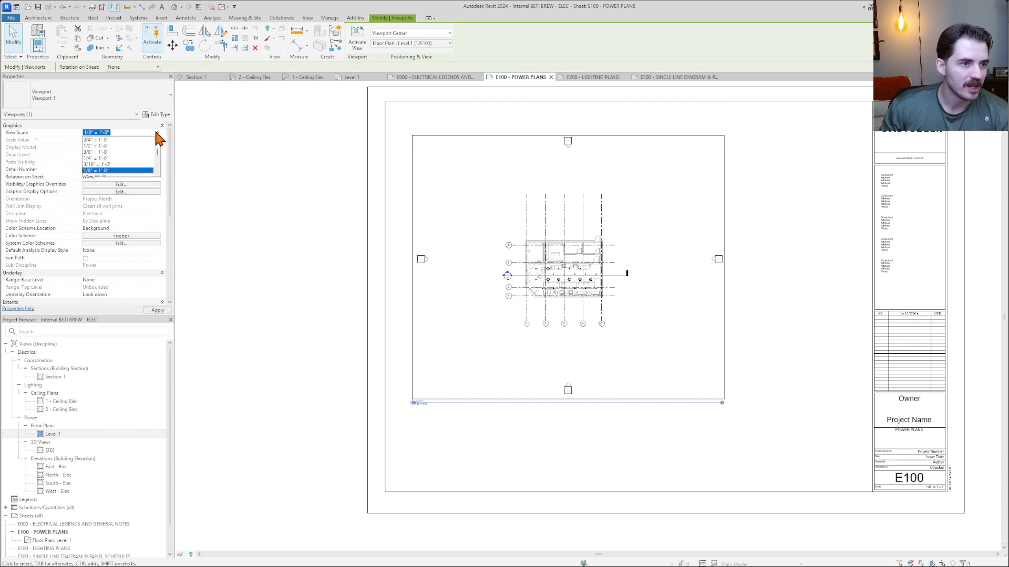
{"action": "left_click", "coordinate": [103, 158]}
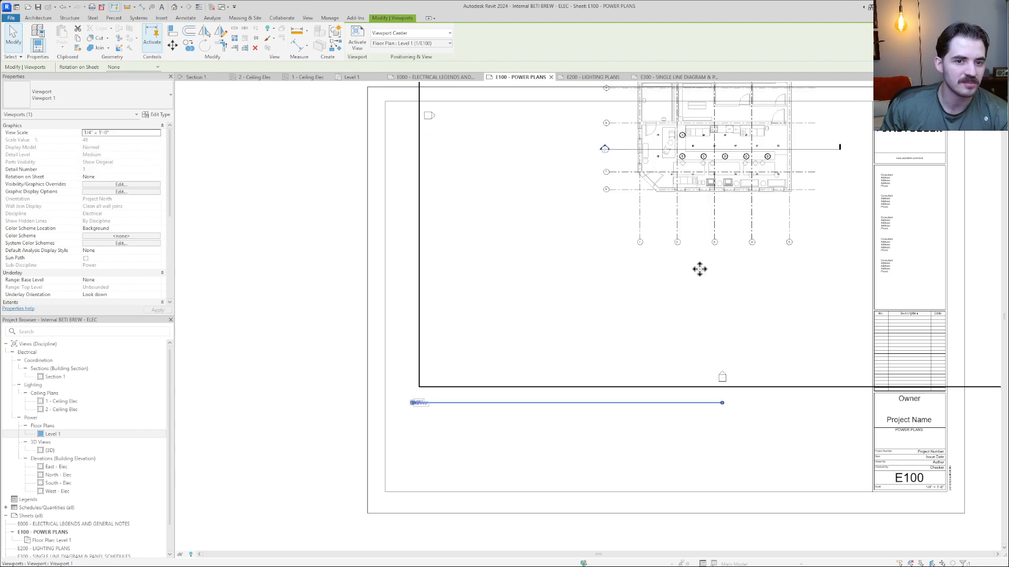
- Move the enlarged Level 1 viewport so the building plan sits inside the E100 title block, then deselect it
{"action": "scroll", "coordinate": [711, 246], "scroll_direction": "down", "scroll_amount": 2}
{"action": "left_click_drag", "start_coordinate": [691, 219], "coordinate": [639, 293]}
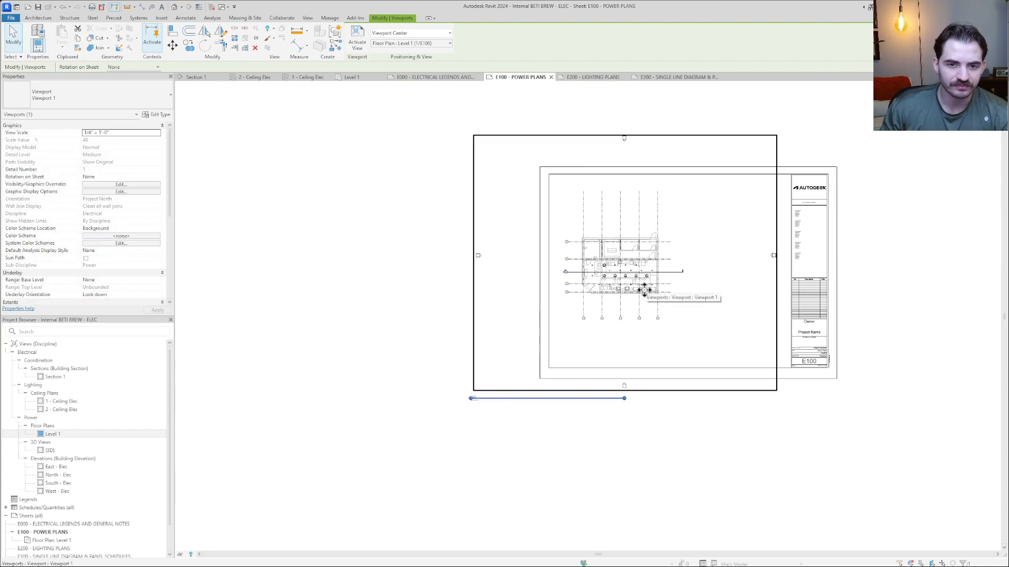
{"action": "left_click", "coordinate": [759, 489]}
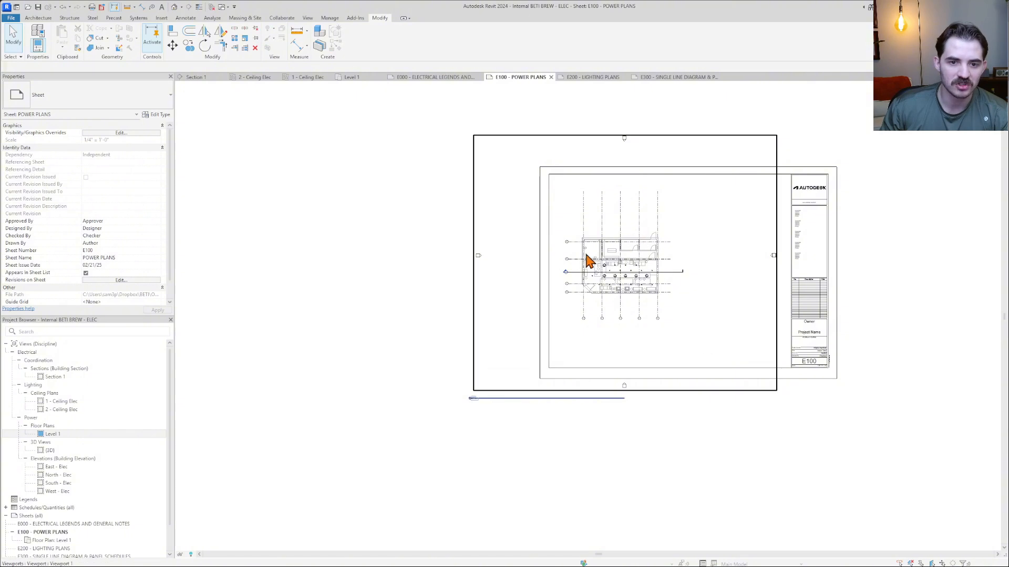
- Activate the Level 1 viewport on sheet E100 and check the elevation marker lying outside the sheet, west of the building
{"action": "left_click", "coordinate": [635, 281]}
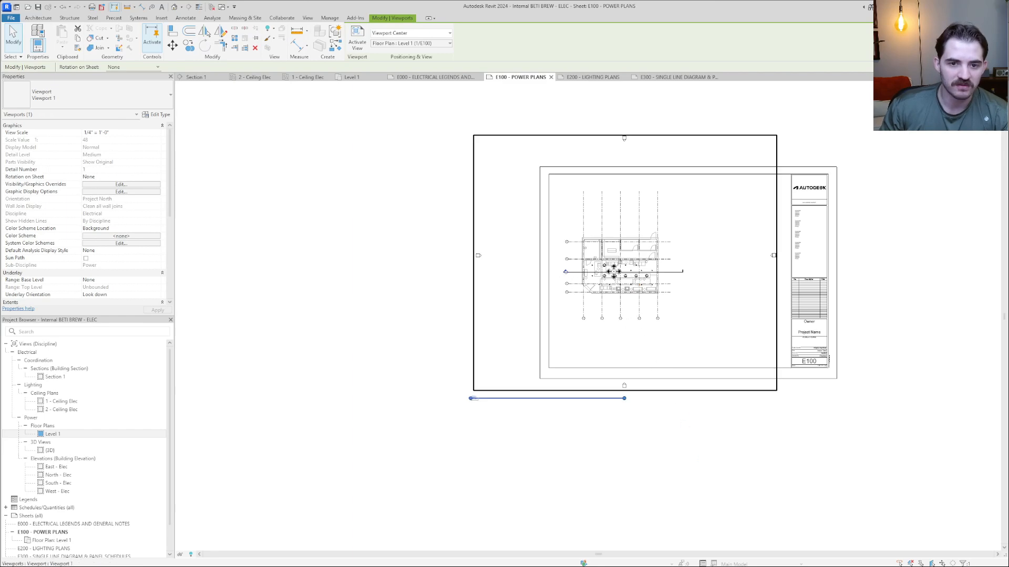
{"action": "scroll", "coordinate": [611, 270], "scroll_direction": "up", "scroll_amount": 5}
{"action": "scroll", "coordinate": [604, 268], "scroll_direction": "down", "scroll_amount": 3}
{"action": "double_click", "coordinate": [429, 252]}
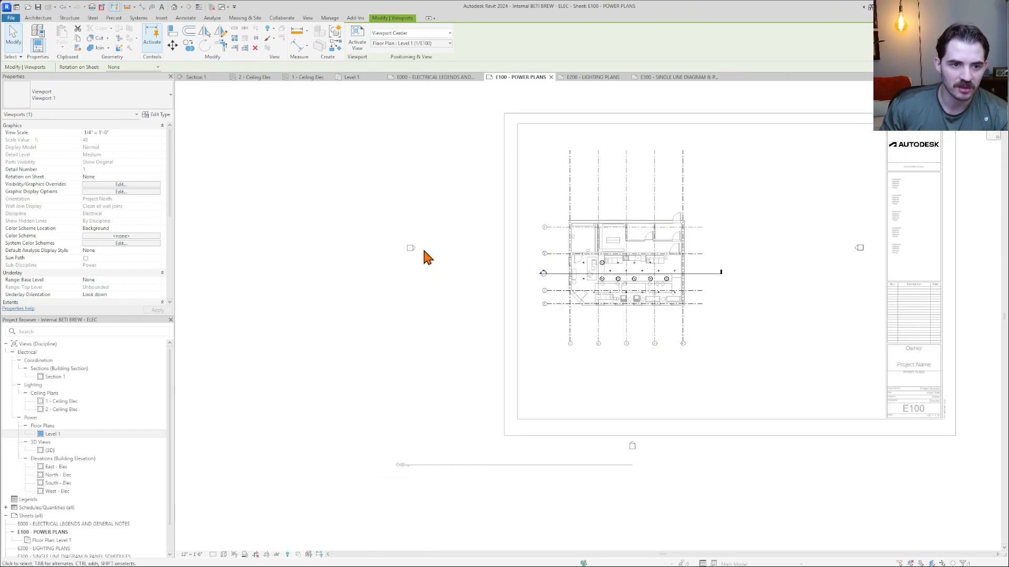
{"action": "left_click", "coordinate": [412, 251]}
{"action": "scroll", "coordinate": [407, 252], "scroll_direction": "up", "scroll_amount": 2}
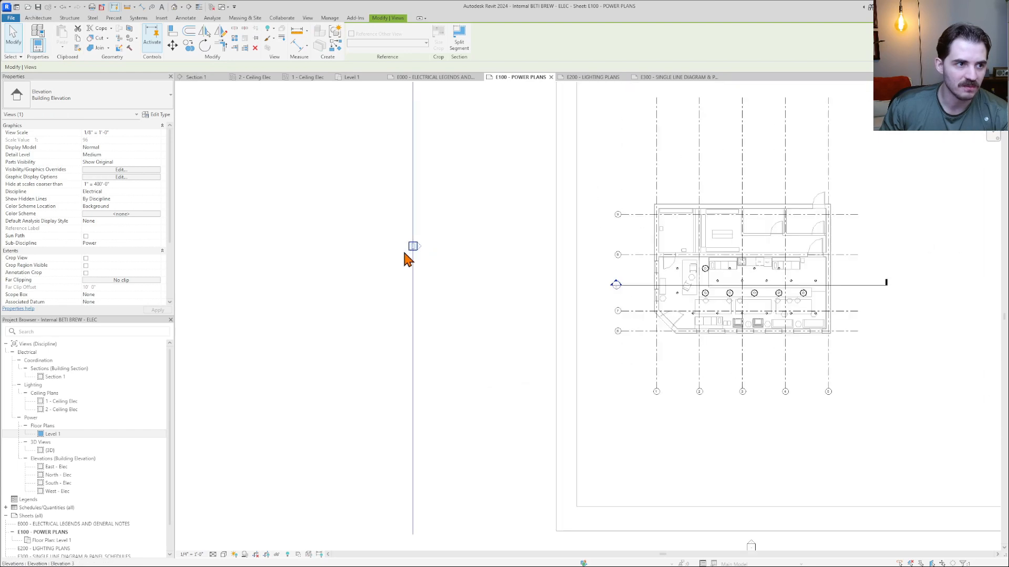
{"action": "scroll", "coordinate": [413, 258], "scroll_direction": "down", "scroll_amount": 3}
{"action": "left_click", "coordinate": [436, 253]}
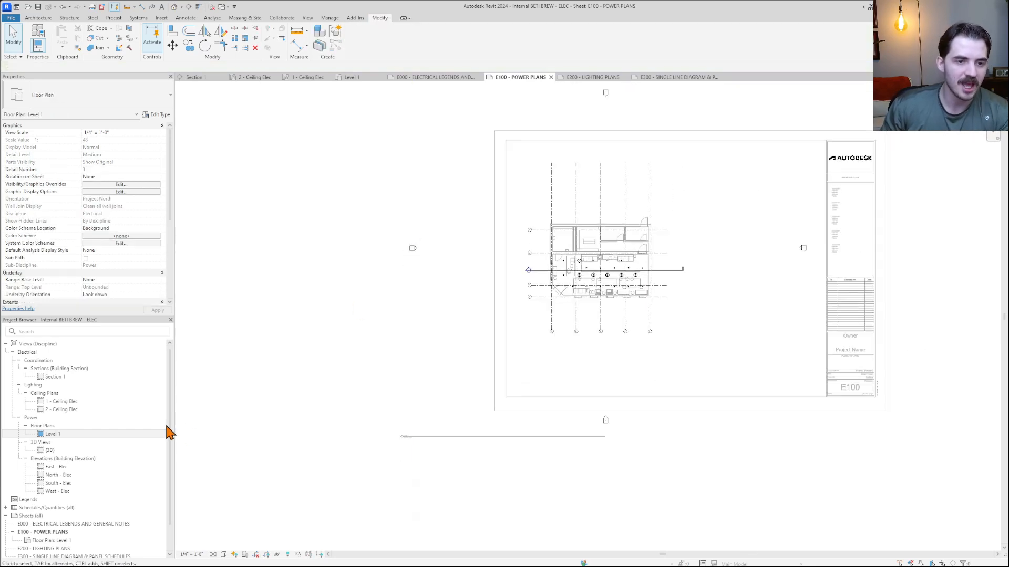
- Open the East - Elec building elevation, look at its content, and close it again
{"action": "left_click", "coordinate": [69, 467]}
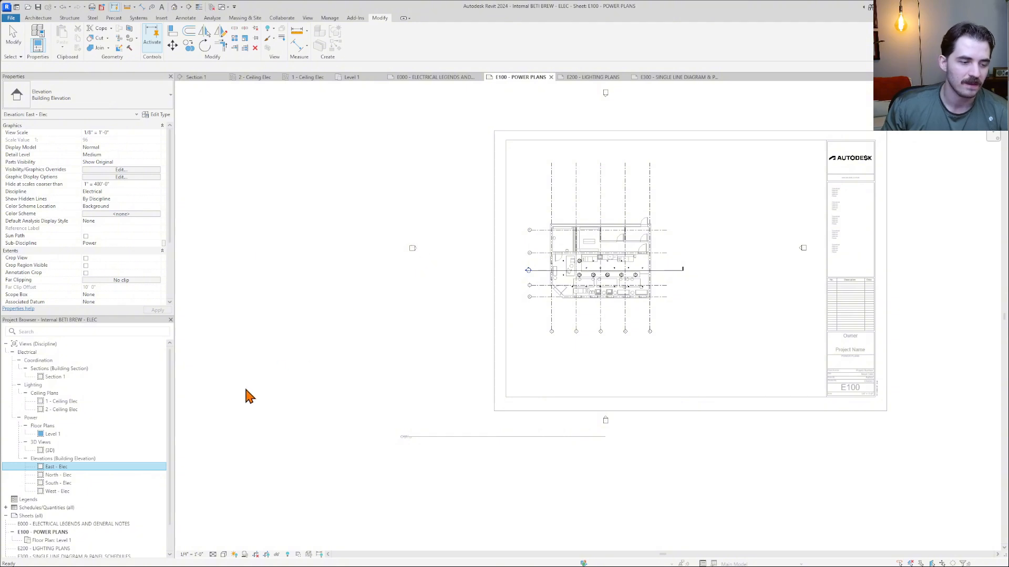
{"action": "double_click", "coordinate": [63, 467]}
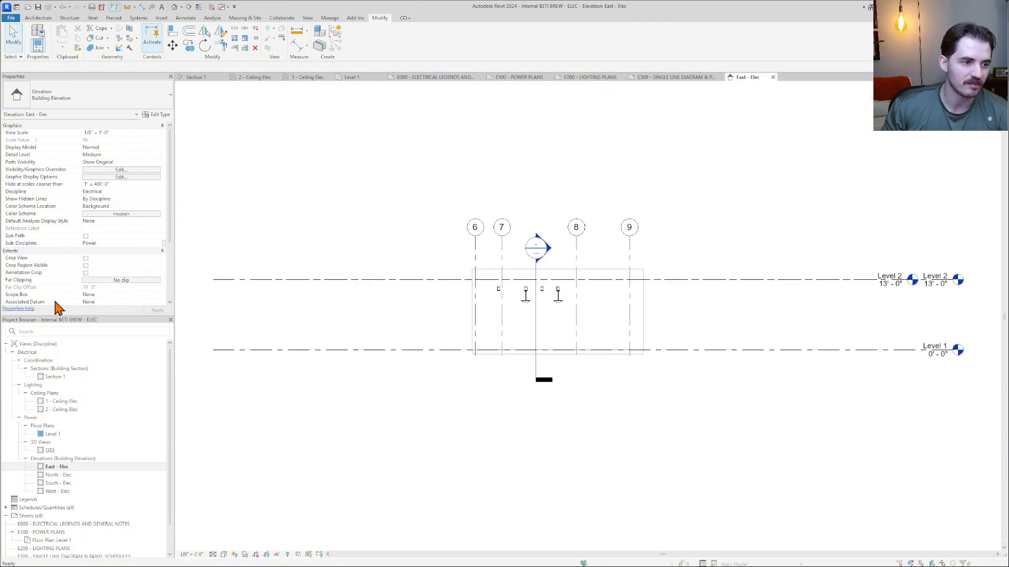
{"action": "scroll", "coordinate": [586, 317], "scroll_direction": "up", "scroll_amount": 3}
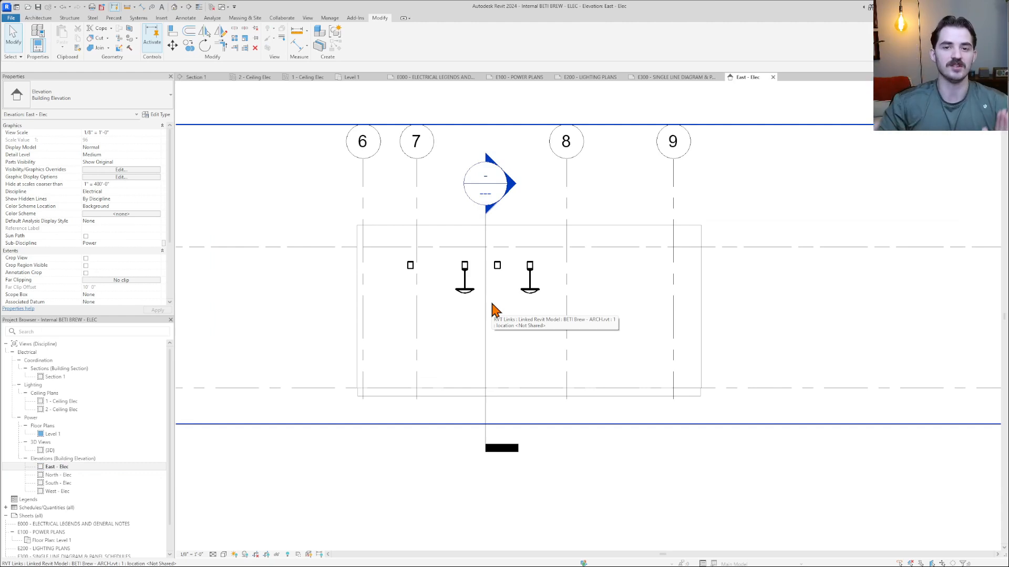
{"action": "left_click", "coordinate": [773, 77]}
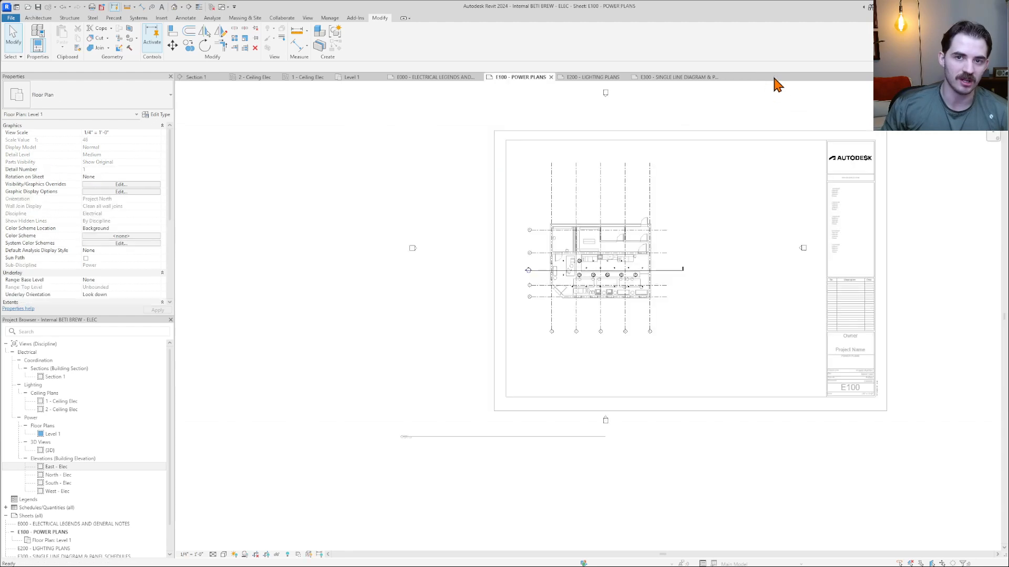
- Delete the four building elevation views East - Elec, North - Elec, South - Elec and West - Elec from the project
{"action": "left_click", "coordinate": [57, 467]}
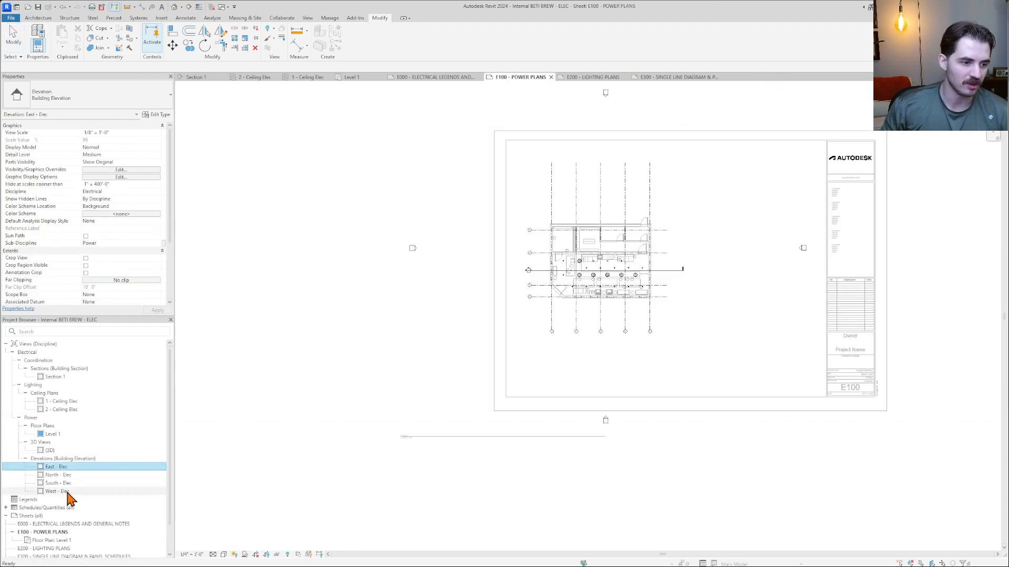
{"action": "left_click", "coordinate": [65, 492], "text": "shift"}
{"action": "right_click", "coordinate": [60, 476]}
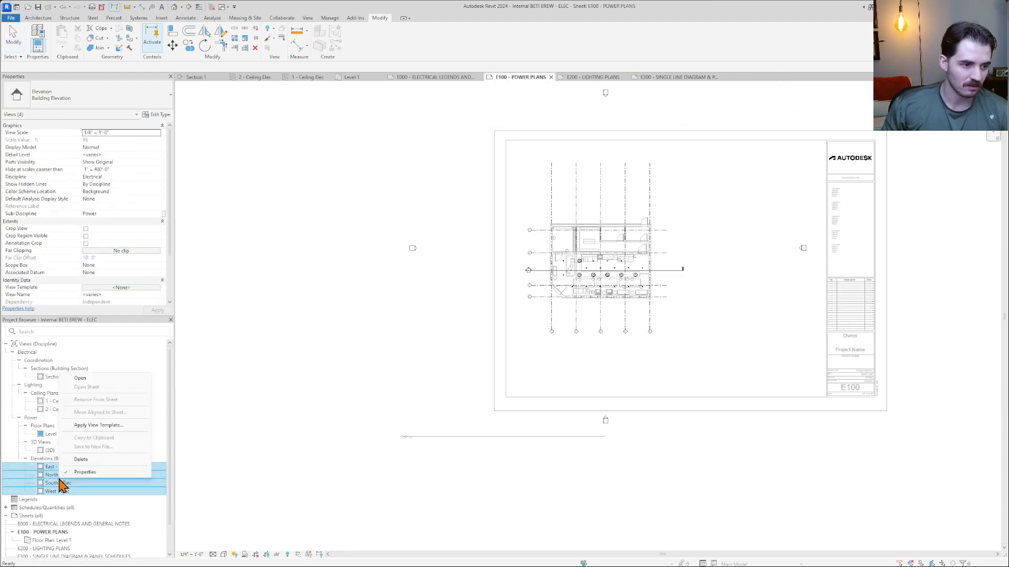
{"action": "left_click", "coordinate": [82, 460]}
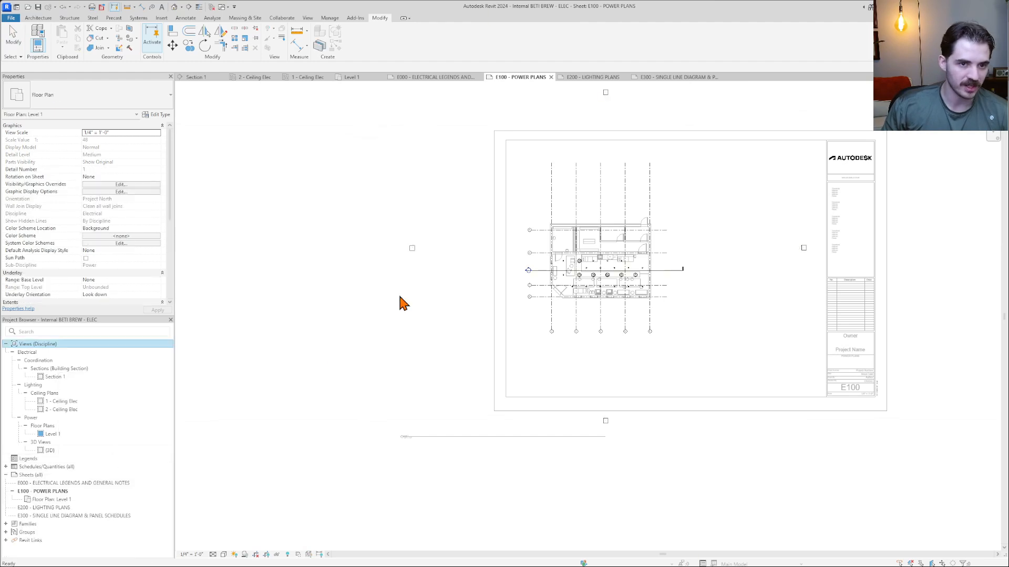
- Select all building elevation markers visible in the active Level 1 view on sheet E100 and delete them
{"action": "left_click", "coordinate": [411, 249]}
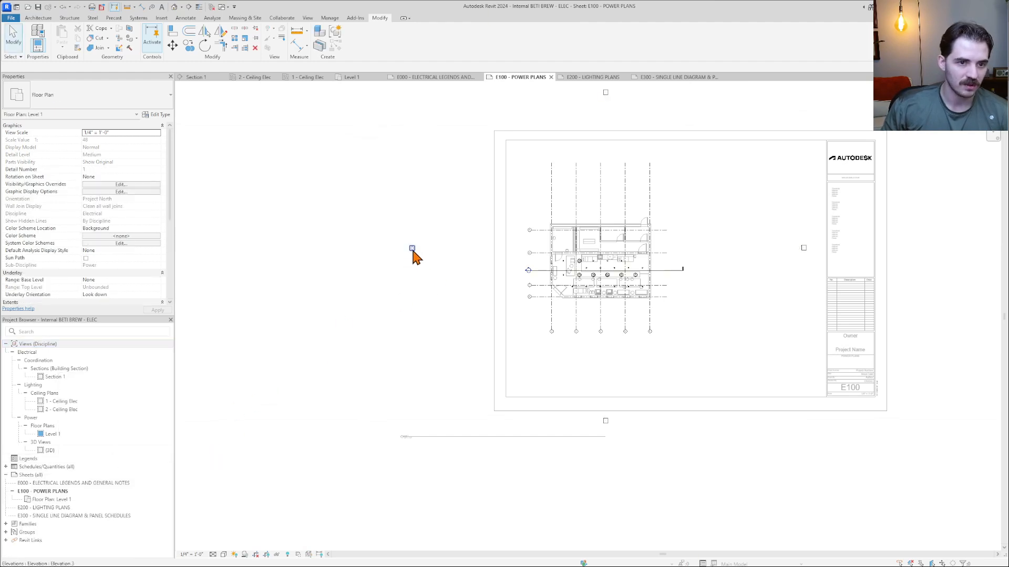
{"action": "middle_click_drag", "start_coordinate": [413, 251], "coordinate": [410, 311]}
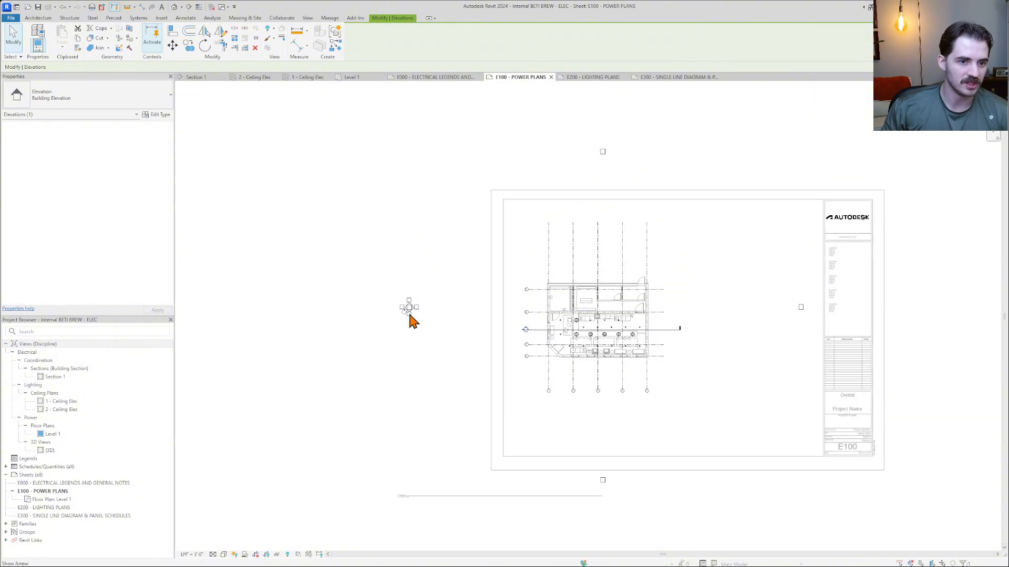
{"action": "scroll", "coordinate": [418, 306], "scroll_direction": "up", "scroll_amount": 5}
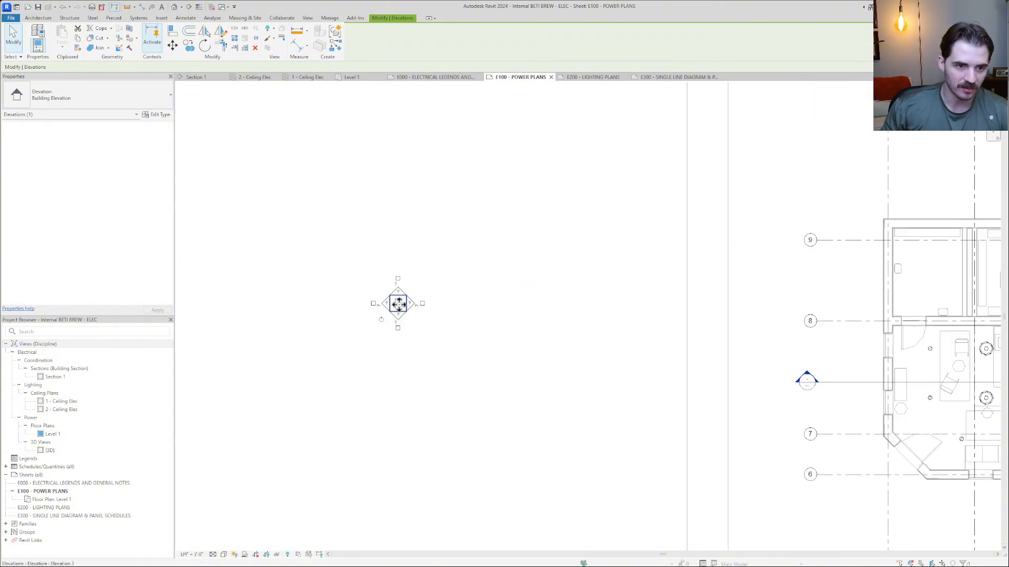
{"action": "right_click", "coordinate": [398, 304]}
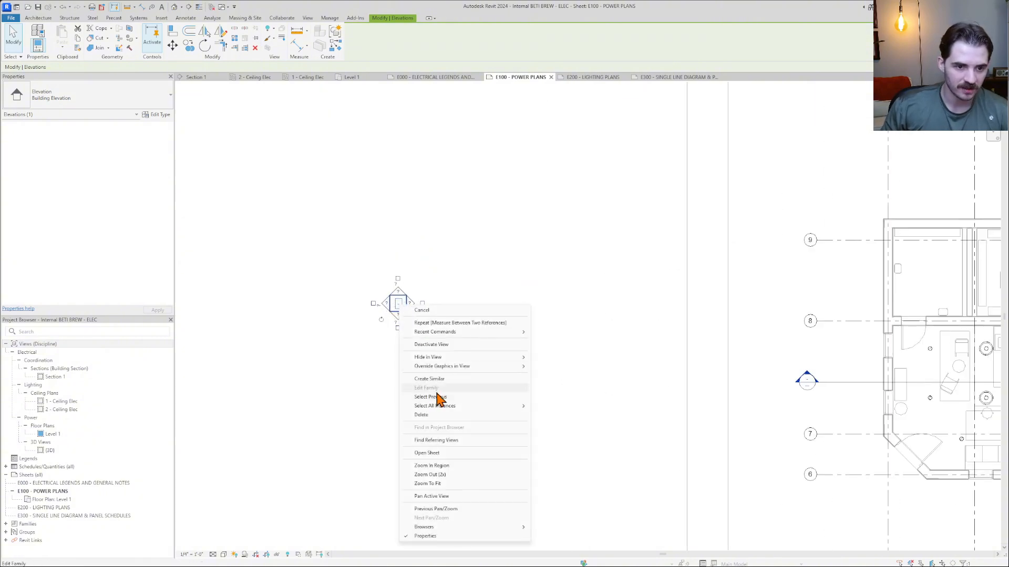
{"action": "mouse_move", "coordinate": [448, 406]}
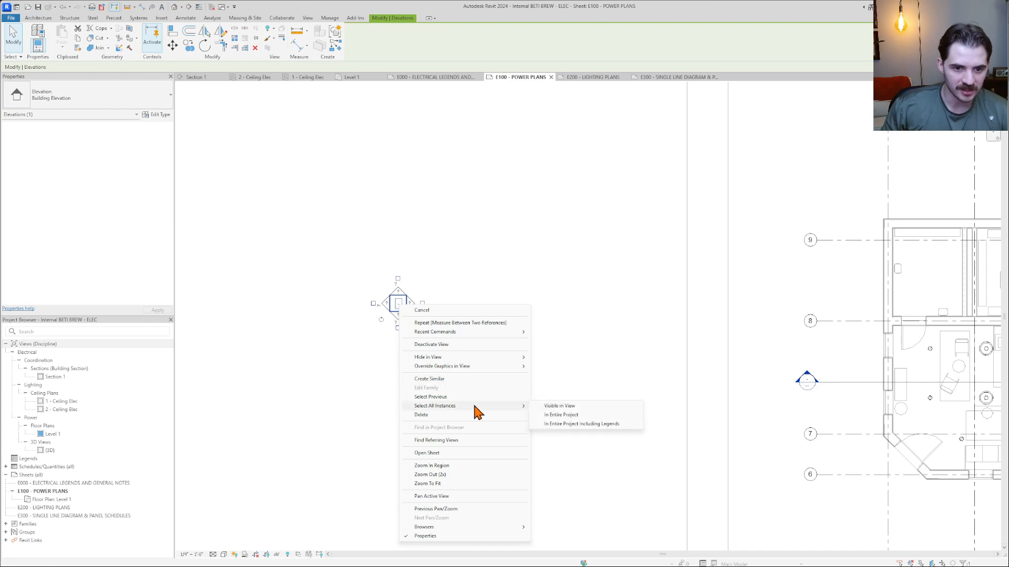
{"action": "left_click", "coordinate": [557, 406]}
{"action": "scroll", "coordinate": [556, 410], "scroll_direction": "down", "scroll_amount": 5}
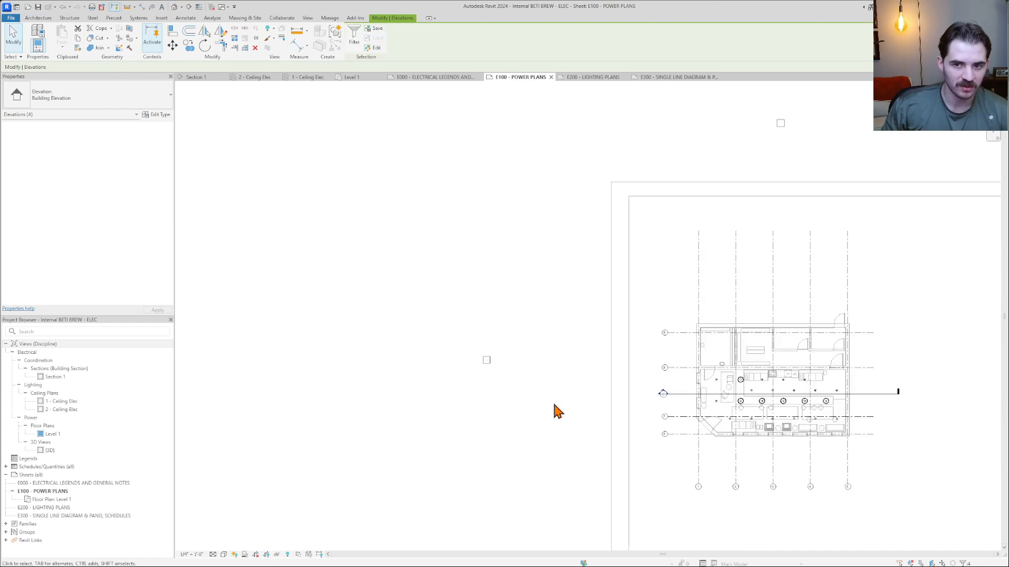
{"action": "key", "text": "Escape"}
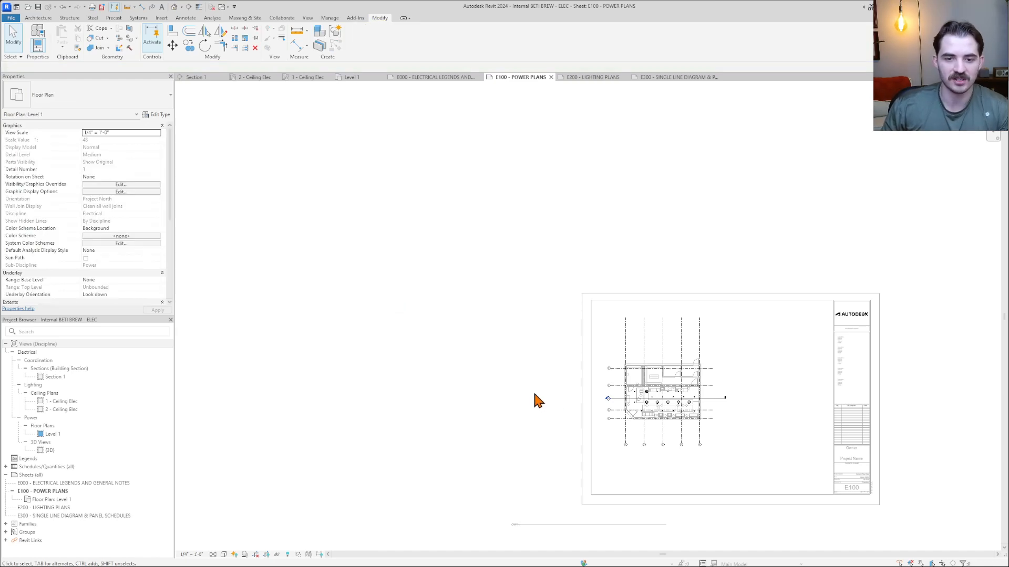
- Deactivate the Level 1 view to return to sheet E100
{"action": "middle_click", "coordinate": [534, 393]}
{"action": "middle_click", "coordinate": [533, 394]}
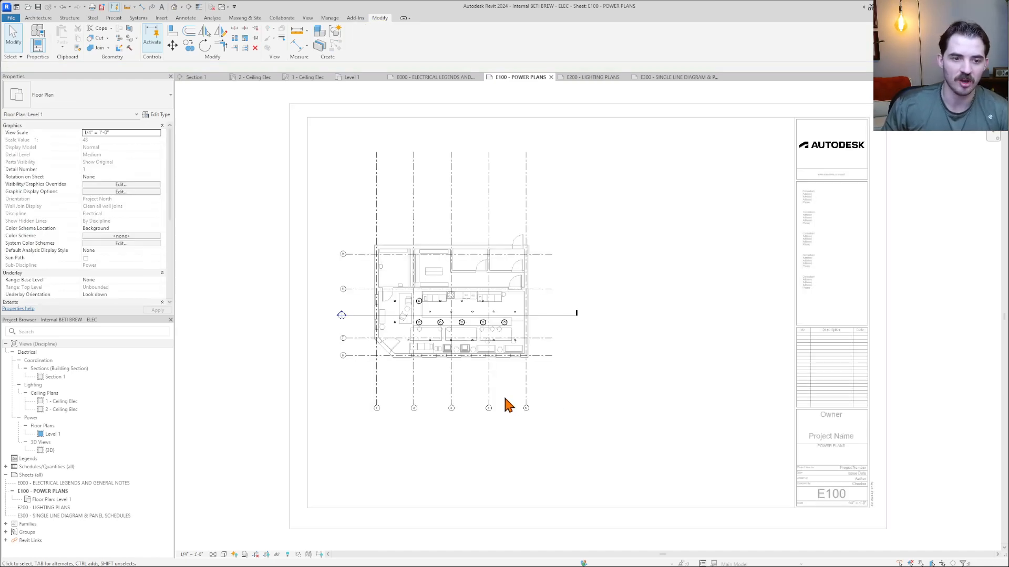
{"action": "double_click", "coordinate": [266, 401]}
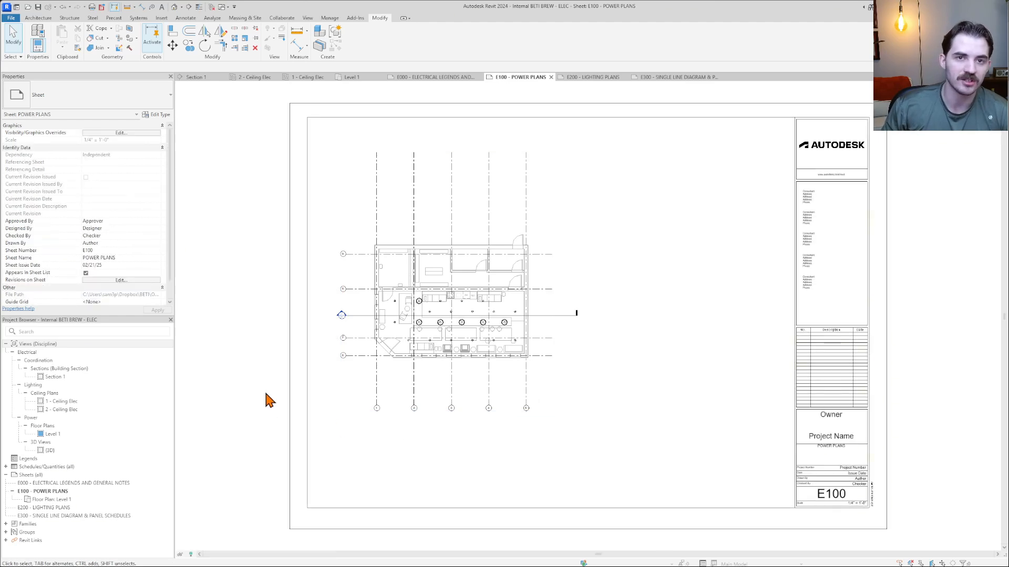
{"action": "scroll", "coordinate": [268, 399], "scroll_direction": "down", "scroll_amount": 3}
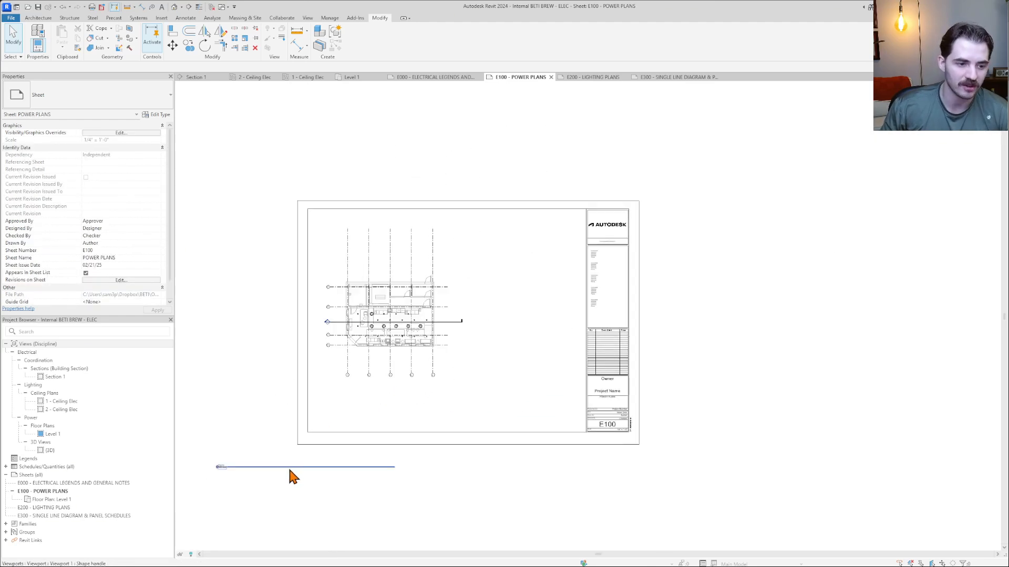
- Select the Level 1 viewport to check its boundary, and inspect the view title lying below the sheet
{"action": "left_click", "coordinate": [398, 346]}
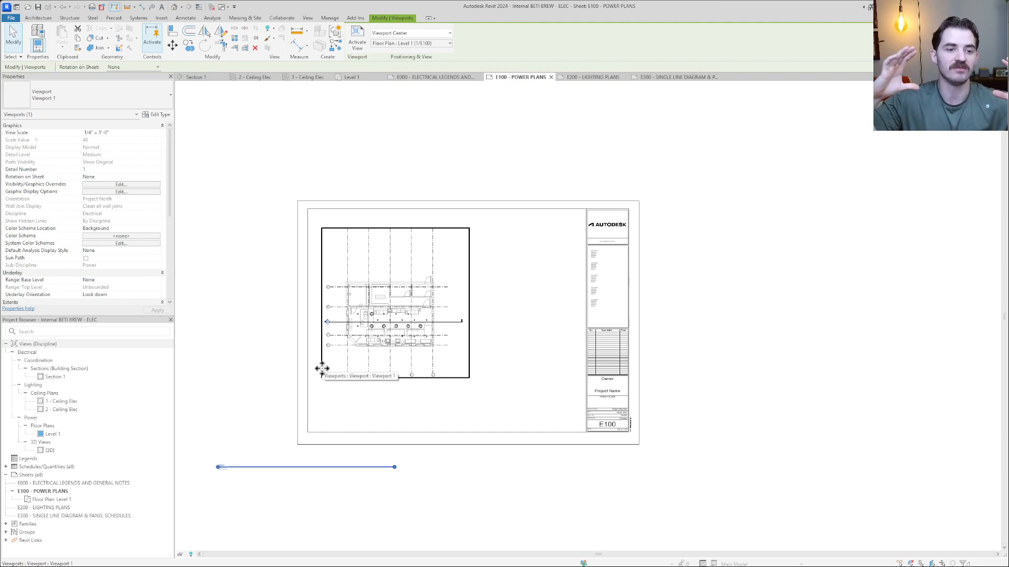
{"action": "left_click", "coordinate": [358, 212]}
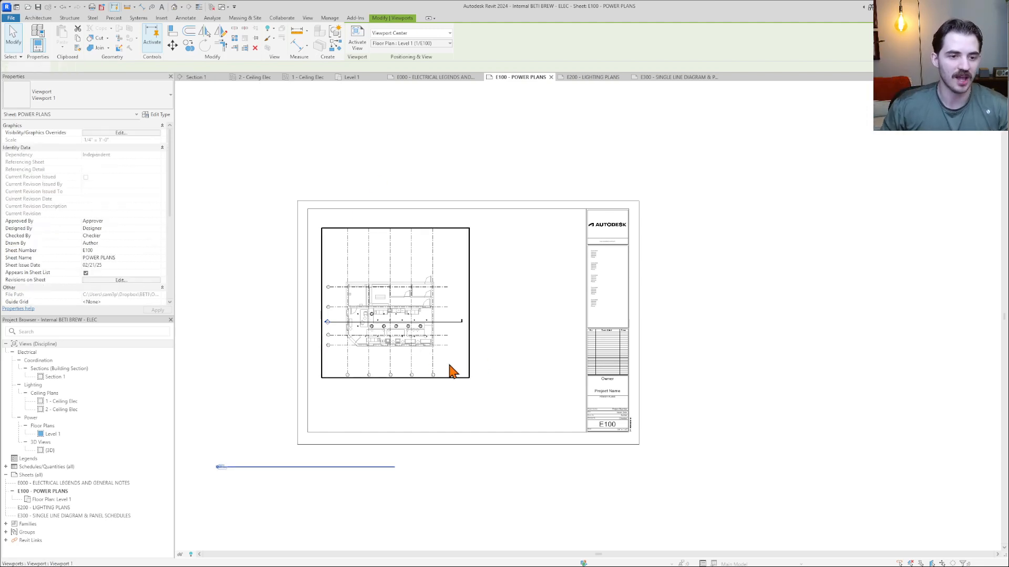
{"action": "left_click", "coordinate": [408, 327]}
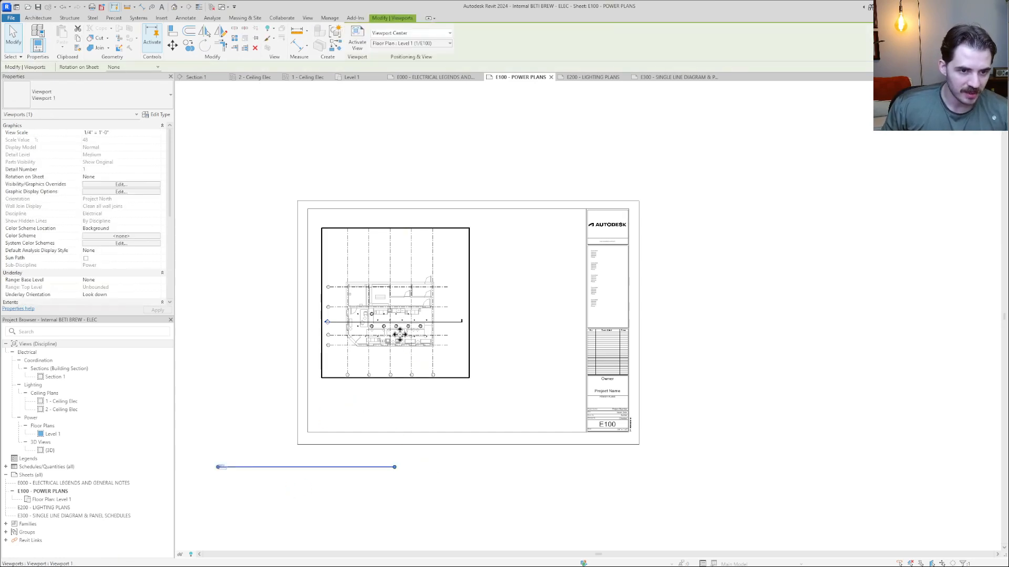
{"action": "scroll", "coordinate": [224, 470], "scroll_direction": "up", "scroll_amount": 8}
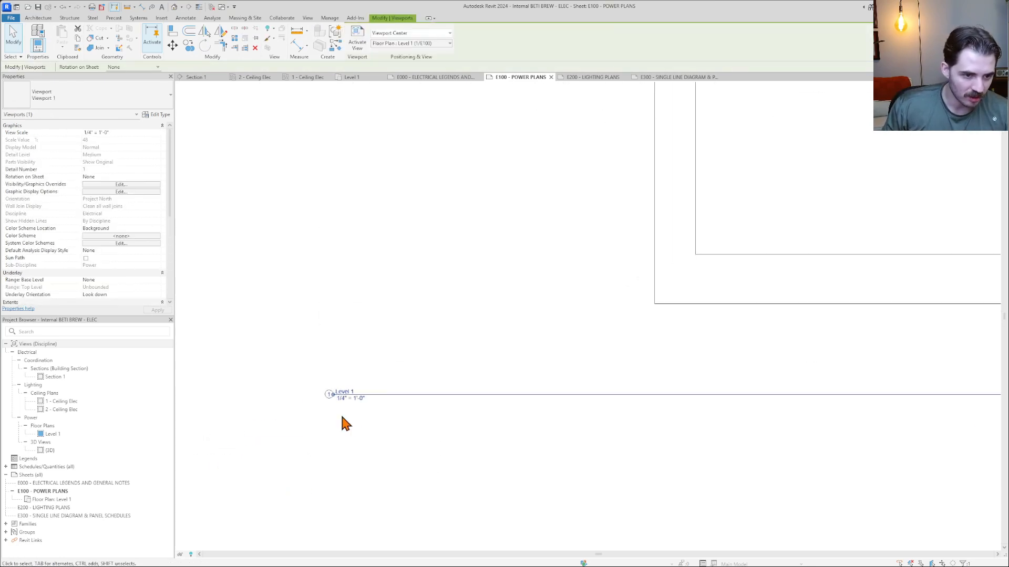
{"action": "scroll", "coordinate": [342, 386], "scroll_direction": "down", "scroll_amount": 5}
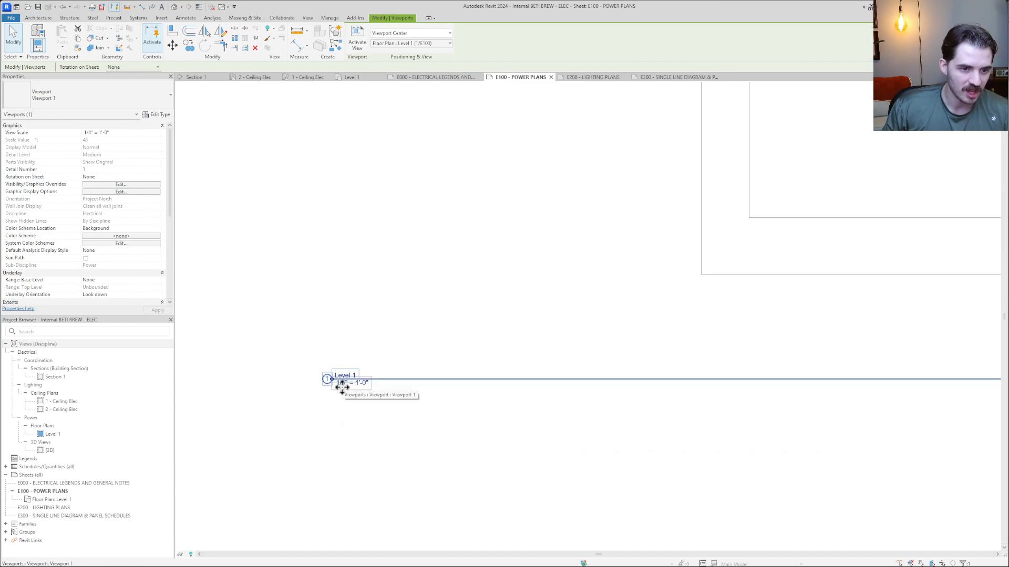
{"action": "scroll", "coordinate": [342, 387], "scroll_direction": "down", "scroll_amount": 3}
{"action": "key", "text": "Escape"}
- Move the Level 1 view title from outside the sheet to directly beneath the floor plan
{"action": "scroll", "coordinate": [471, 292], "scroll_direction": "up", "scroll_amount": 6}
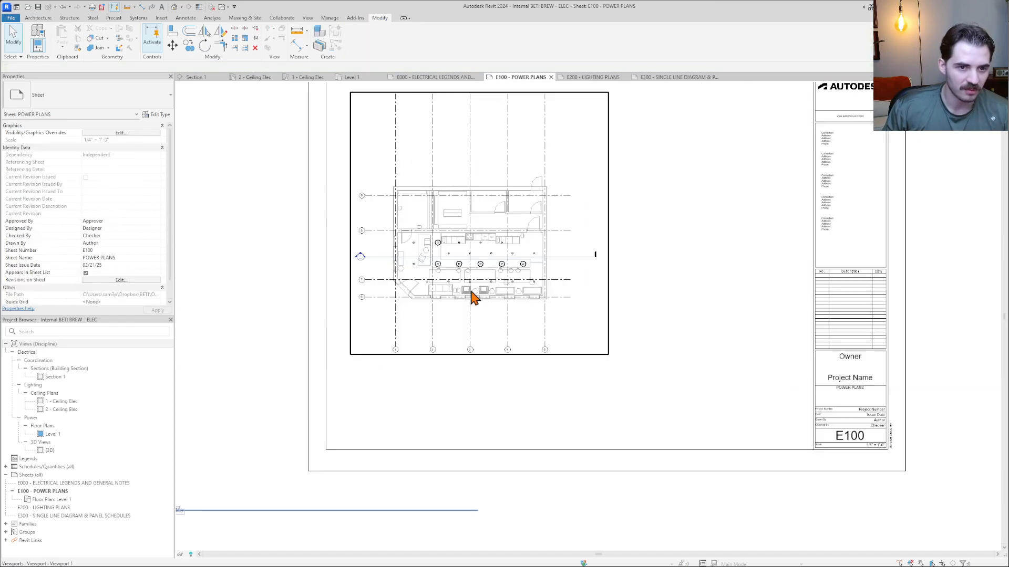
{"action": "scroll", "coordinate": [357, 538], "scroll_direction": "down", "scroll_amount": 3}
{"action": "middle_click_drag", "start_coordinate": [370, 544], "coordinate": [462, 464]}
{"action": "scroll", "coordinate": [459, 463], "scroll_direction": "down", "scroll_amount": 1}
{"action": "left_click", "coordinate": [374, 441]}
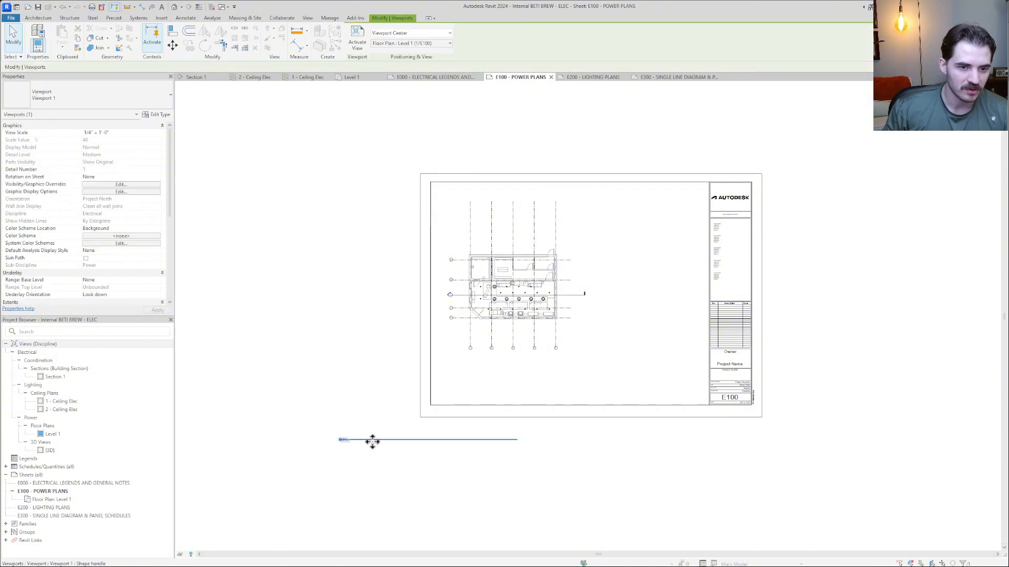
{"action": "left_click_drag", "start_coordinate": [378, 438], "coordinate": [479, 360]}
{"action": "left_click", "coordinate": [486, 417]}
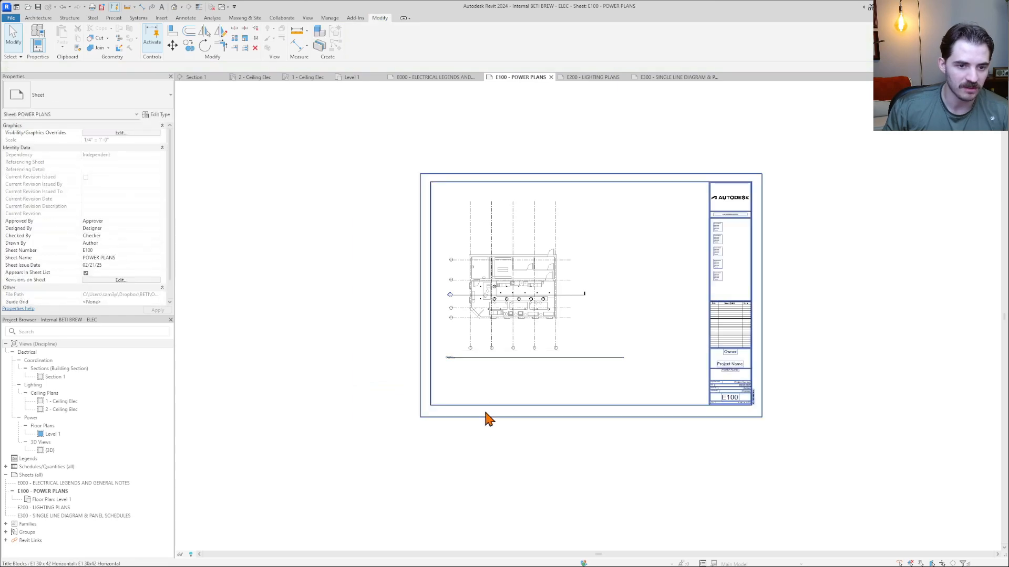
- Move the Level 1 viewport together with its title closer to the centre of the E100 drawing area
{"action": "scroll", "coordinate": [508, 359], "scroll_direction": "up", "scroll_amount": 4}
{"action": "scroll", "coordinate": [508, 360], "scroll_direction": "down", "scroll_amount": 4}
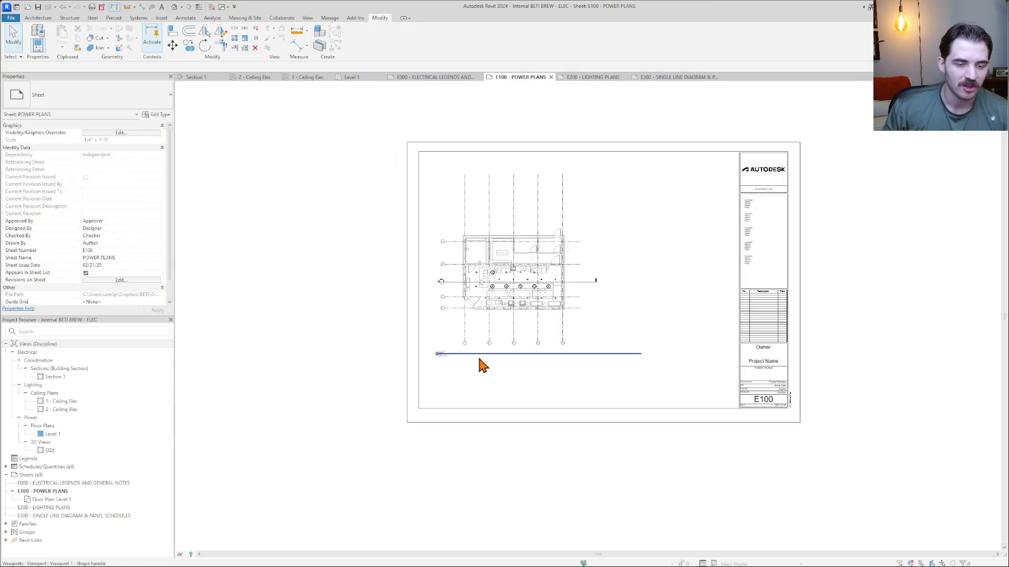
{"action": "scroll", "coordinate": [532, 250], "scroll_direction": "up", "scroll_amount": 2}
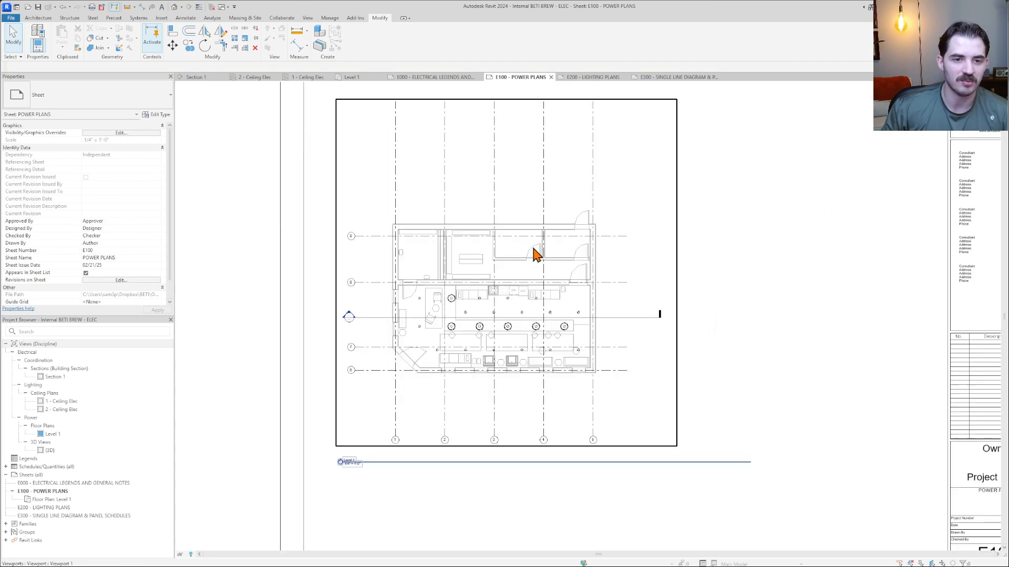
{"action": "left_click", "coordinate": [483, 317]}
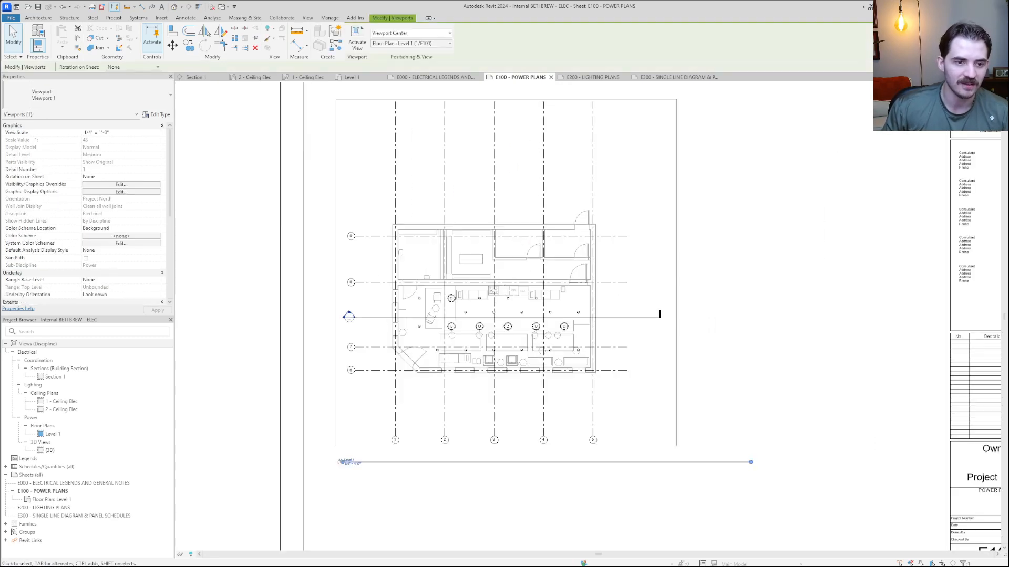
{"action": "left_click_drag", "start_coordinate": [389, 464], "coordinate": [505, 437]}
{"action": "left_click", "coordinate": [533, 444]}
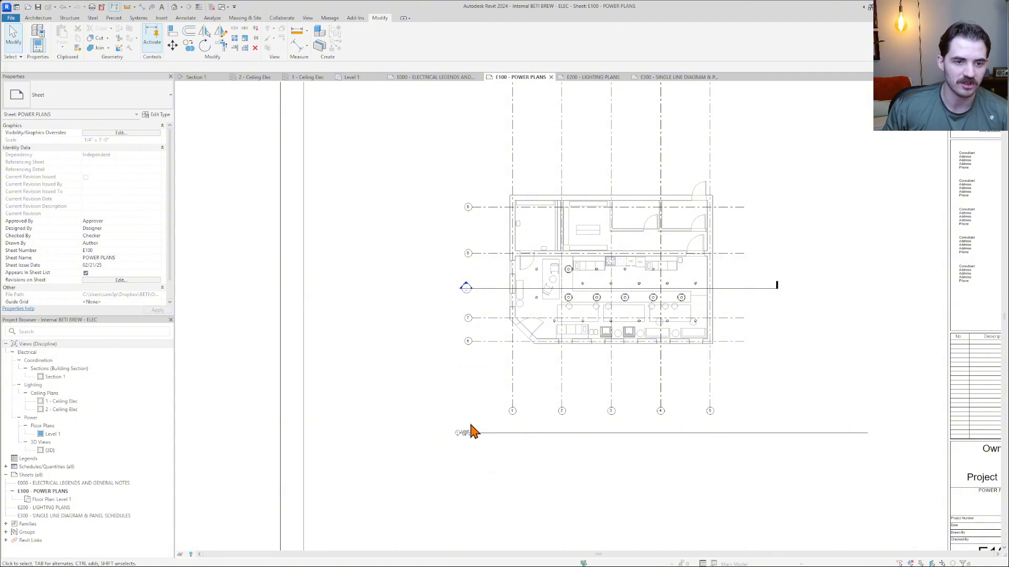
{"action": "scroll", "coordinate": [407, 417], "scroll_direction": "down", "scroll_amount": 4}
{"action": "scroll", "coordinate": [407, 418], "scroll_direction": "up", "scroll_amount": 1}
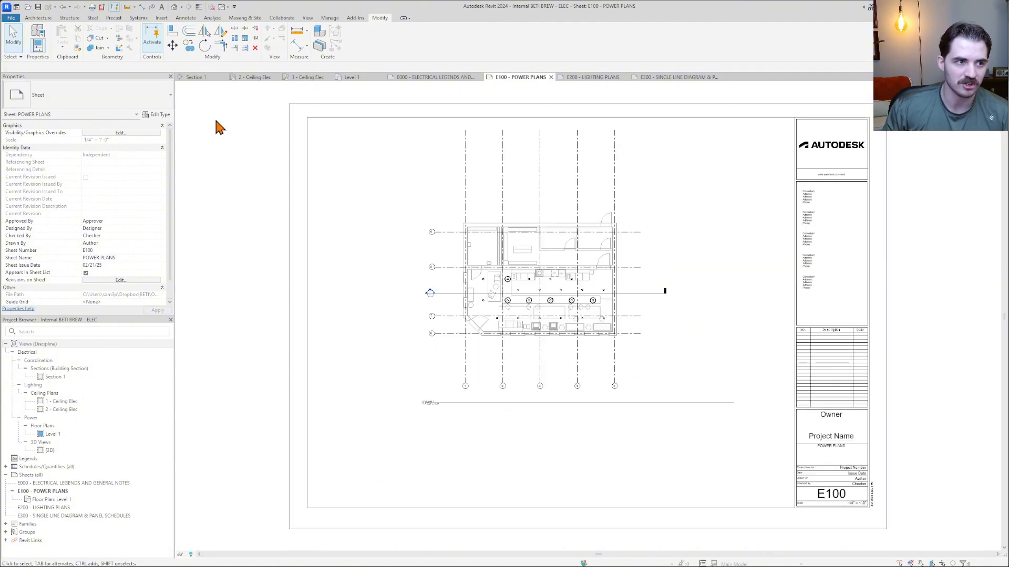
- Nudge the Level 1 view title slightly upward beneath the column grid bubbles
{"action": "scroll", "coordinate": [460, 421], "scroll_direction": "up", "scroll_amount": 2}
{"action": "left_click", "coordinate": [476, 401]}
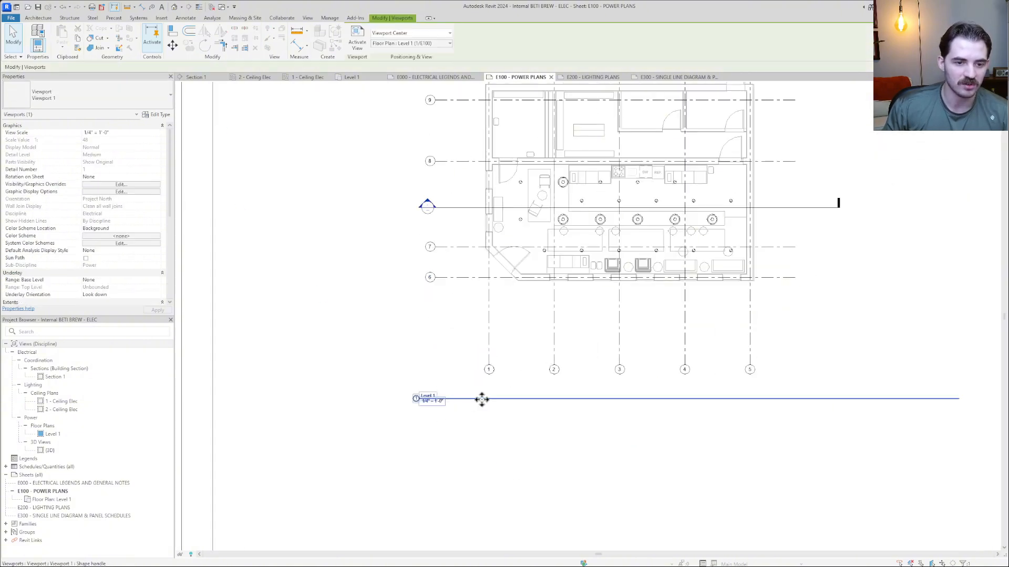
{"action": "mouse_move", "coordinate": [480, 401]}
{"action": "left_mouse_down"}
{"action": "mouse_move", "coordinate": [419, 442]}
{"action": "mouse_move", "coordinate": [486, 397]}
{"action": "left_mouse_up"}
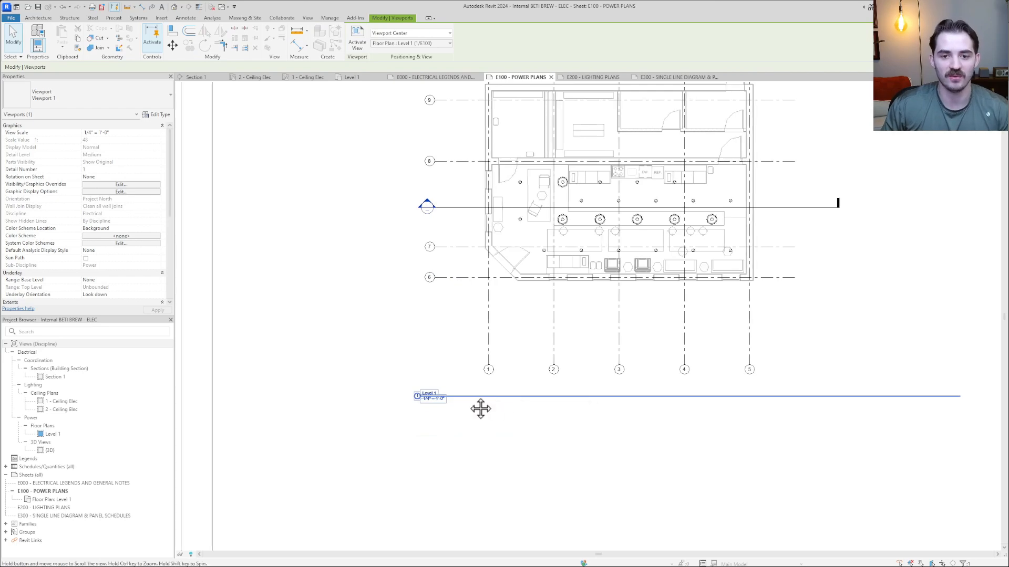
- Shorten the Level 1 title line from its east end so it ends near the section line's end
{"action": "scroll", "coordinate": [368, 403], "scroll_direction": "down", "scroll_amount": 3}
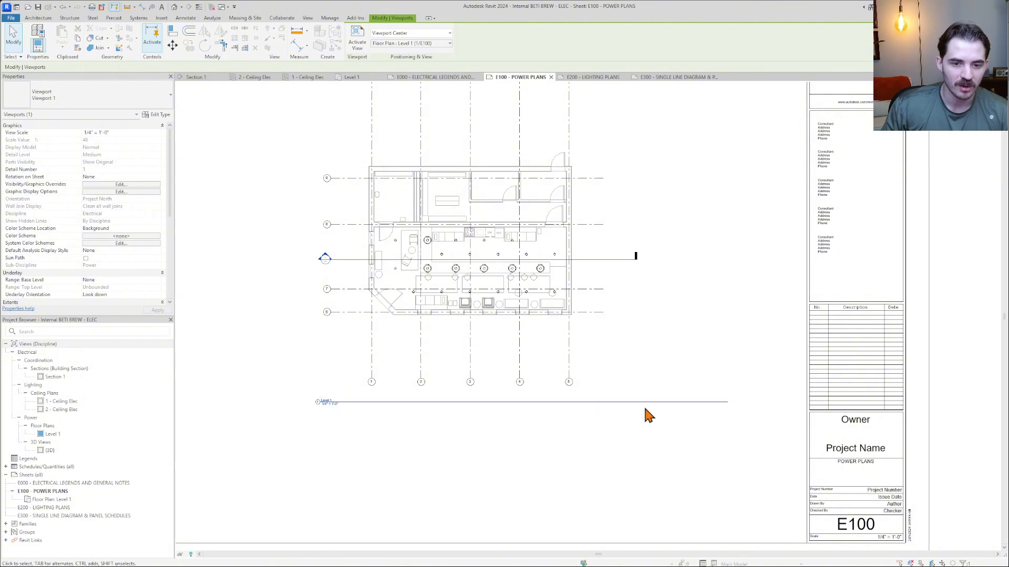
{"action": "left_click", "coordinate": [389, 435]}
{"action": "left_click", "coordinate": [359, 408]}
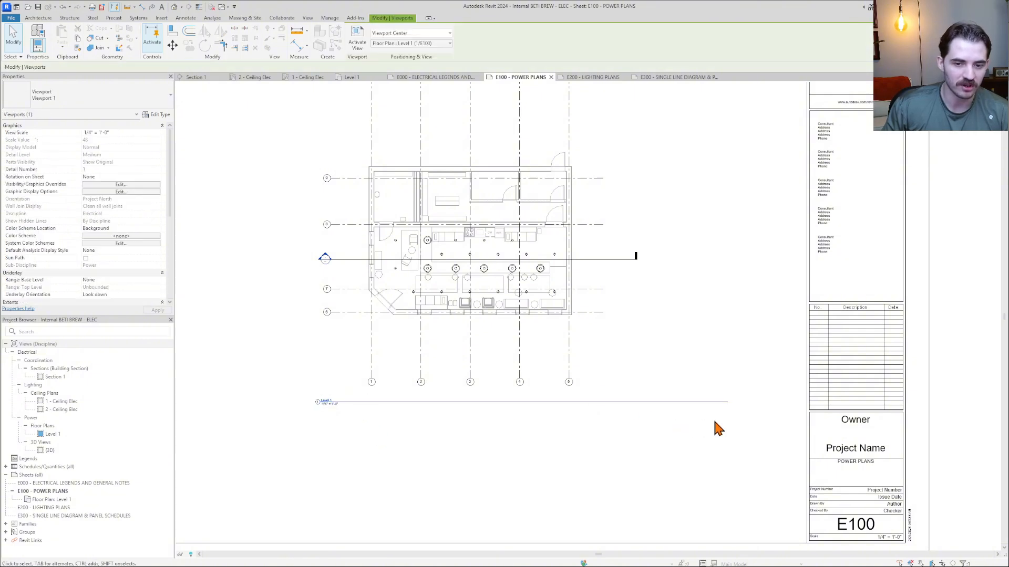
{"action": "key", "text": "Escape"}
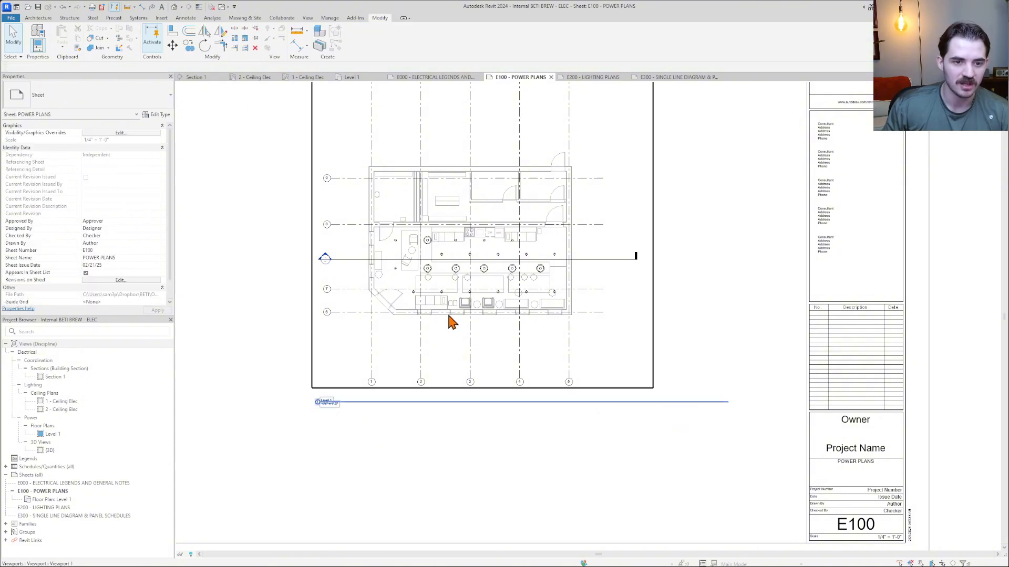
{"action": "left_click", "coordinate": [467, 290]}
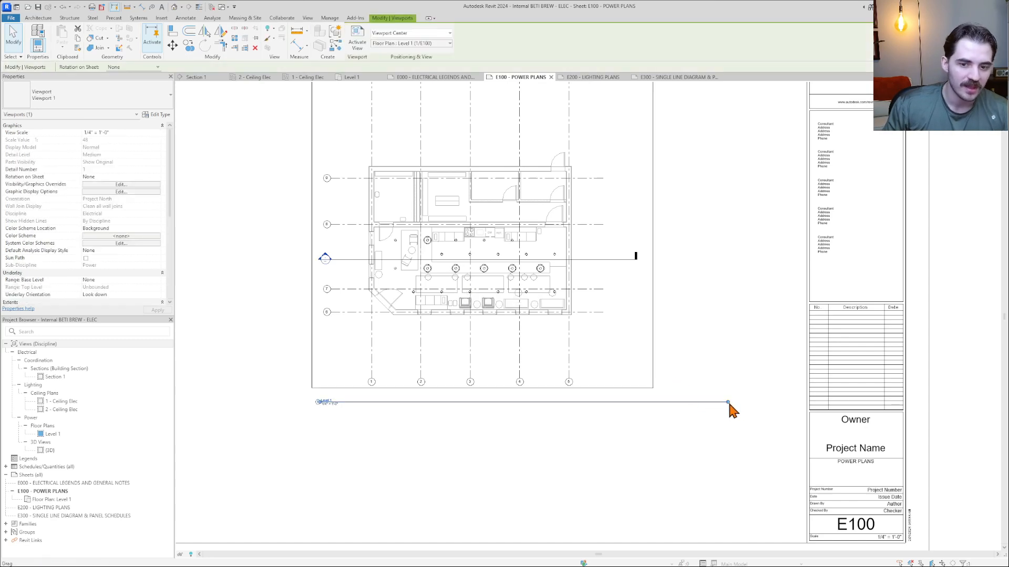
{"action": "left_click_drag", "start_coordinate": [727, 403], "coordinate": [628, 411]}
{"action": "left_click", "coordinate": [632, 414]}
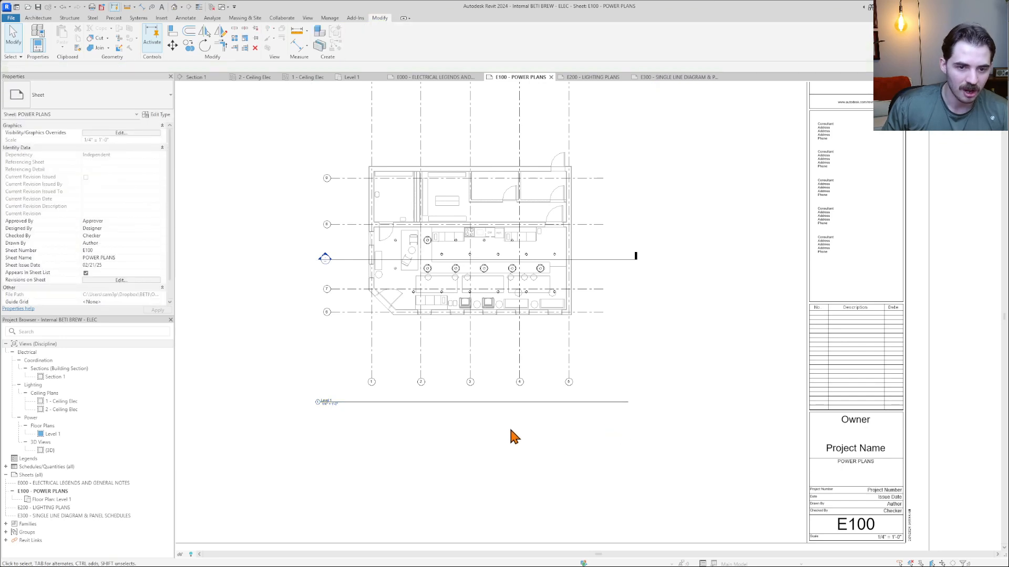
- Select only the Level 1 view title and move it lower and further west, away from the plan
{"action": "left_click", "coordinate": [550, 355]}
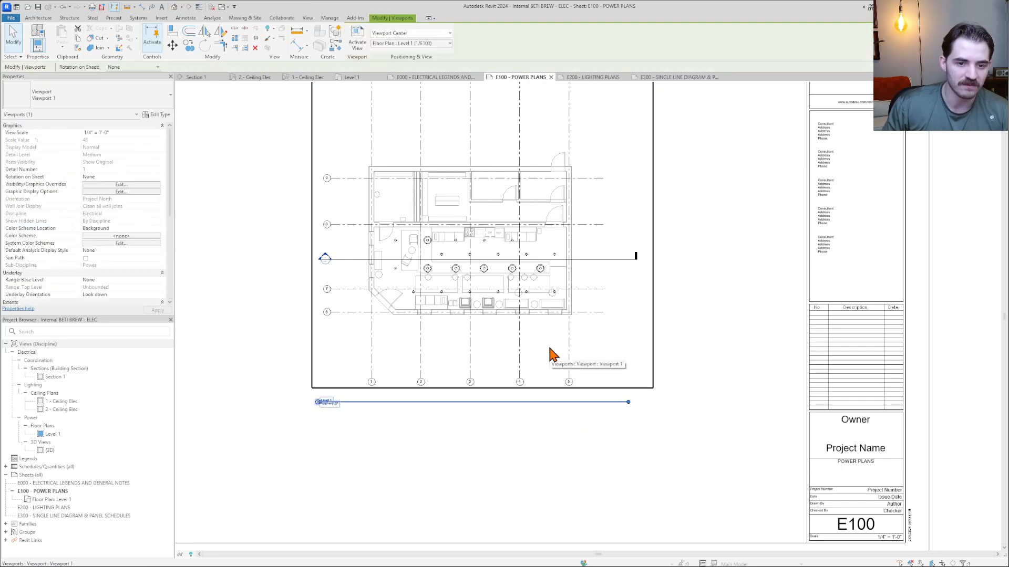
{"action": "left_click", "coordinate": [472, 420]}
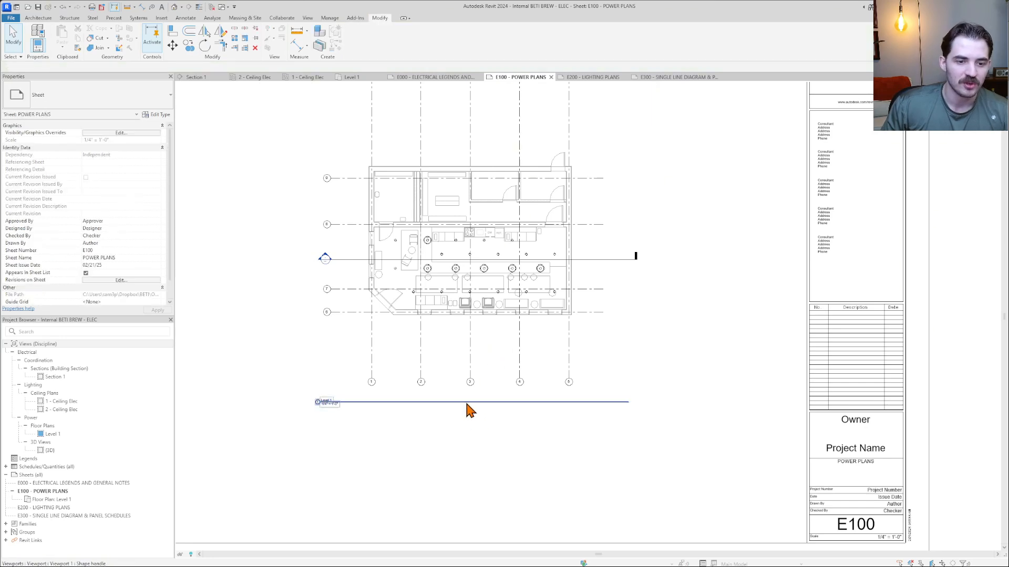
{"action": "left_click", "coordinate": [466, 404]}
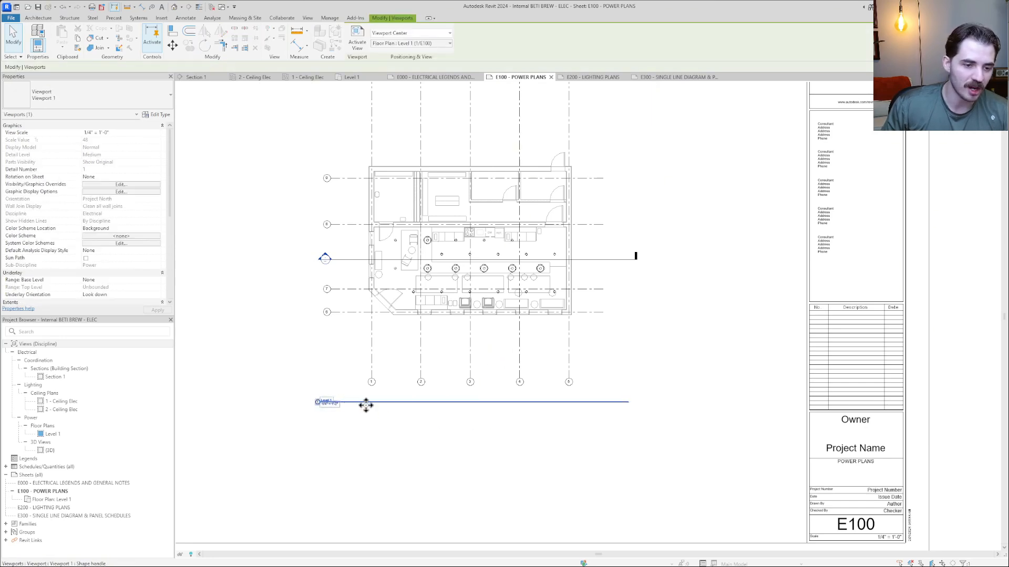
{"action": "mouse_move", "coordinate": [363, 401]}
{"action": "left_mouse_down"}
{"action": "mouse_move", "coordinate": [322, 420]}
{"action": "mouse_move", "coordinate": [309, 444]}
{"action": "mouse_move", "coordinate": [365, 406]}
{"action": "left_mouse_up"}
{"action": "key", "text": "Escape"}
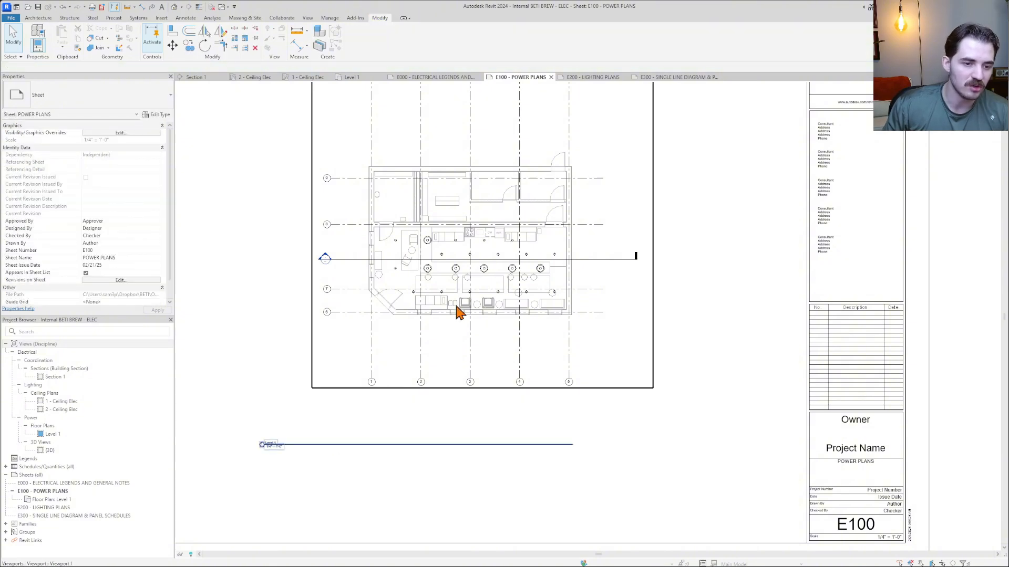
- Shorten the Level 1 title line slightly from its east end on sheet E100
{"action": "double_click", "coordinate": [344, 445]}
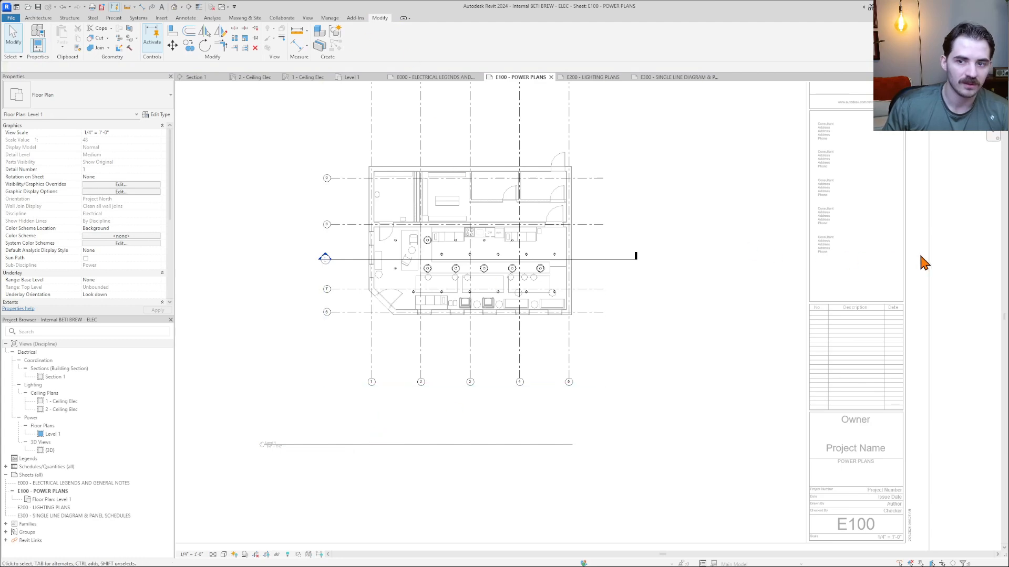
{"action": "double_click", "coordinate": [788, 323]}
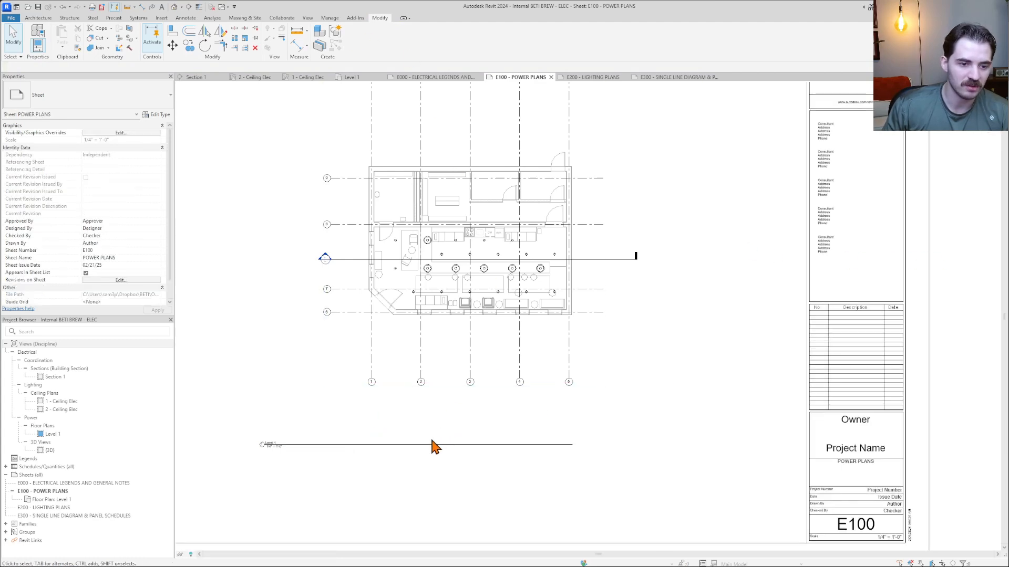
{"action": "left_click", "coordinate": [439, 338]}
{"action": "mouse_move", "coordinate": [572, 445]}
{"action": "left_mouse_down"}
{"action": "mouse_move", "coordinate": [617, 450]}
{"action": "mouse_move", "coordinate": [560, 445]}
{"action": "left_mouse_up"}
{"action": "left_click", "coordinate": [539, 437]}
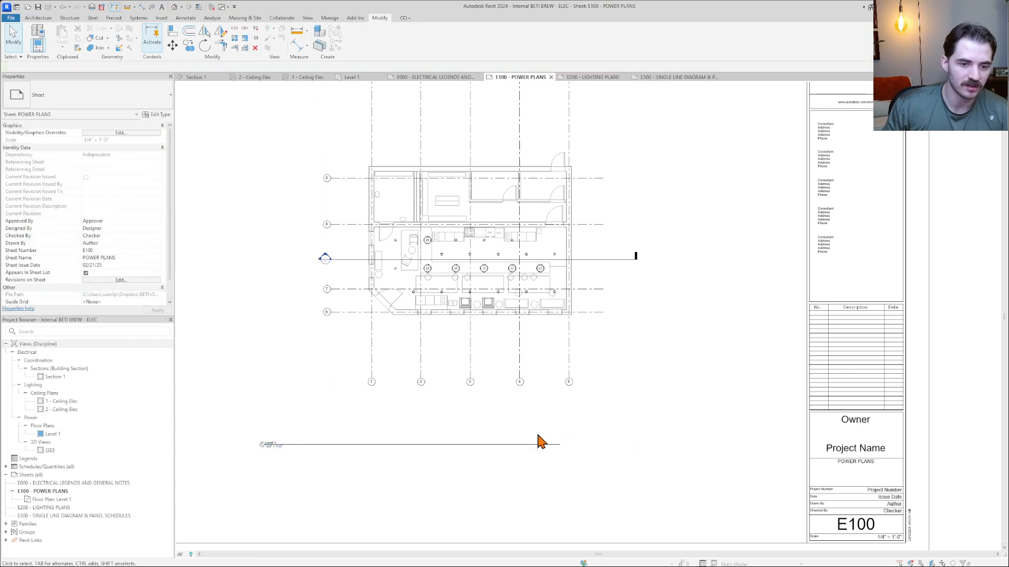
- Move the Level 1 view title back up beneath the plan, and shift the whole viewport toward the west side of the sheet
{"action": "left_click", "coordinate": [315, 445]}
{"action": "left_click_drag", "start_coordinate": [308, 444], "coordinate": [383, 398]}
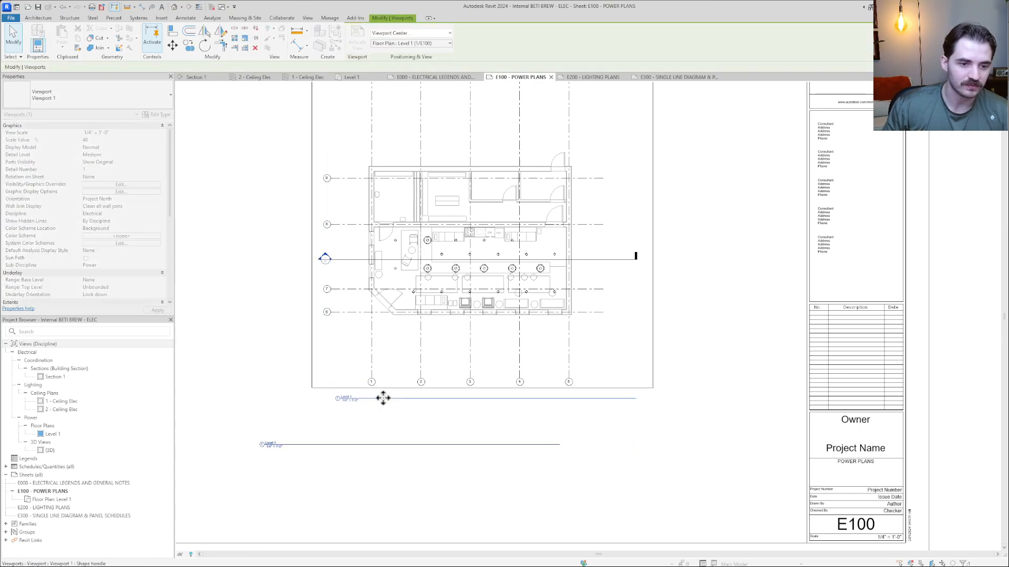
{"action": "scroll", "coordinate": [383, 398], "scroll_direction": "down", "scroll_amount": 5}
{"action": "left_click_drag", "start_coordinate": [416, 315], "coordinate": [315, 336]}
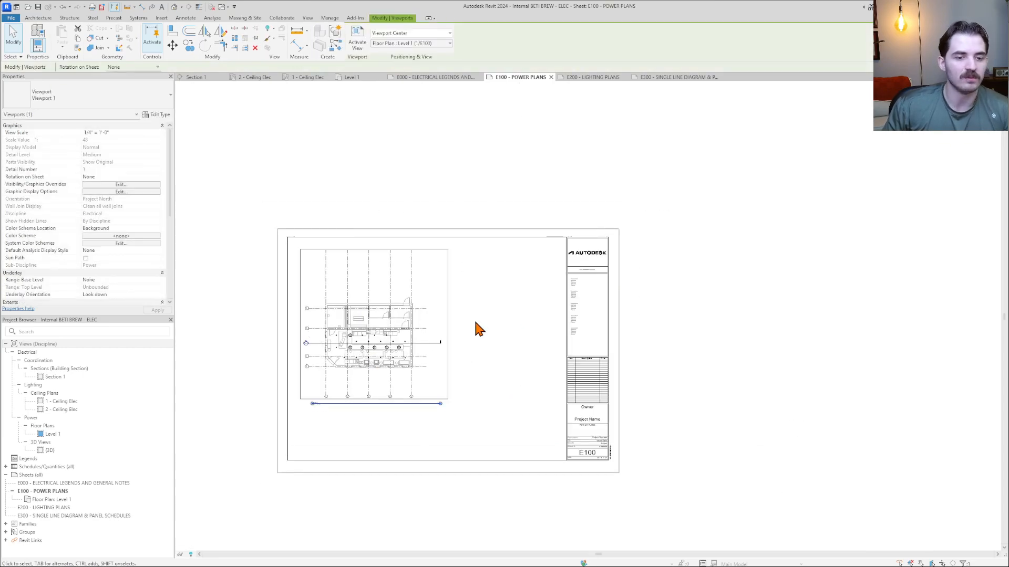
- Examine the placement of the Level 1 plan, its grids and its title on sheet E100
{"action": "left_click", "coordinate": [377, 343]}
{"action": "scroll", "coordinate": [372, 364], "scroll_direction": "up", "scroll_amount": 3}
{"action": "scroll", "coordinate": [257, 432], "scroll_direction": "up", "scroll_amount": 8}
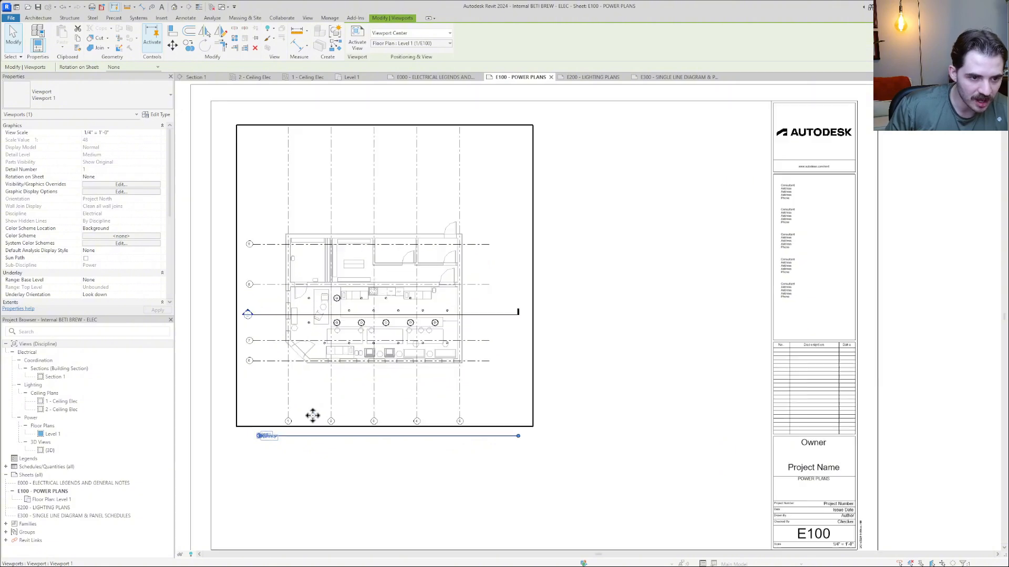
{"action": "scroll", "coordinate": [265, 411], "scroll_direction": "down", "scroll_amount": 10}
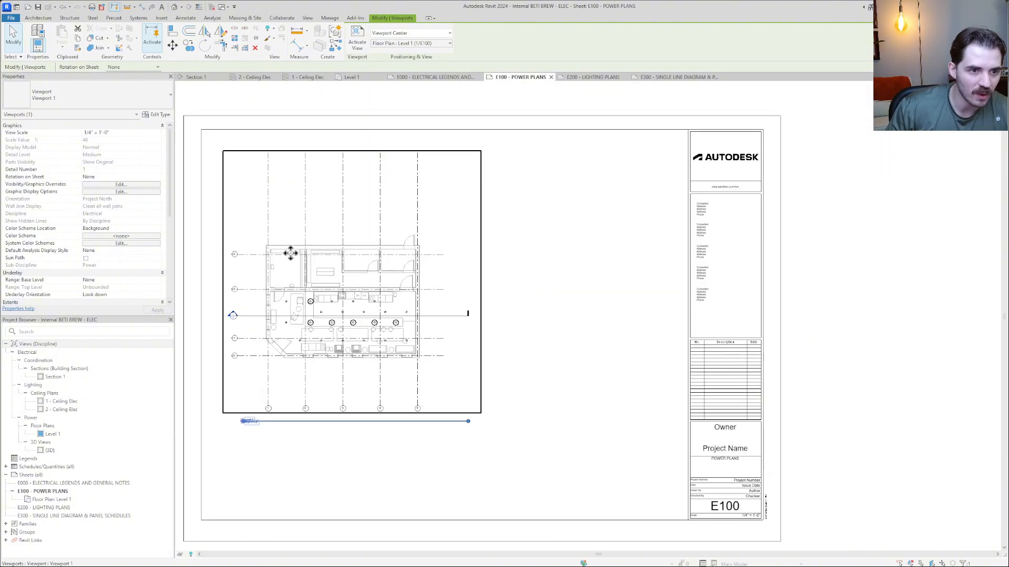
{"action": "scroll", "coordinate": [252, 248], "scroll_direction": "up", "scroll_amount": 2}
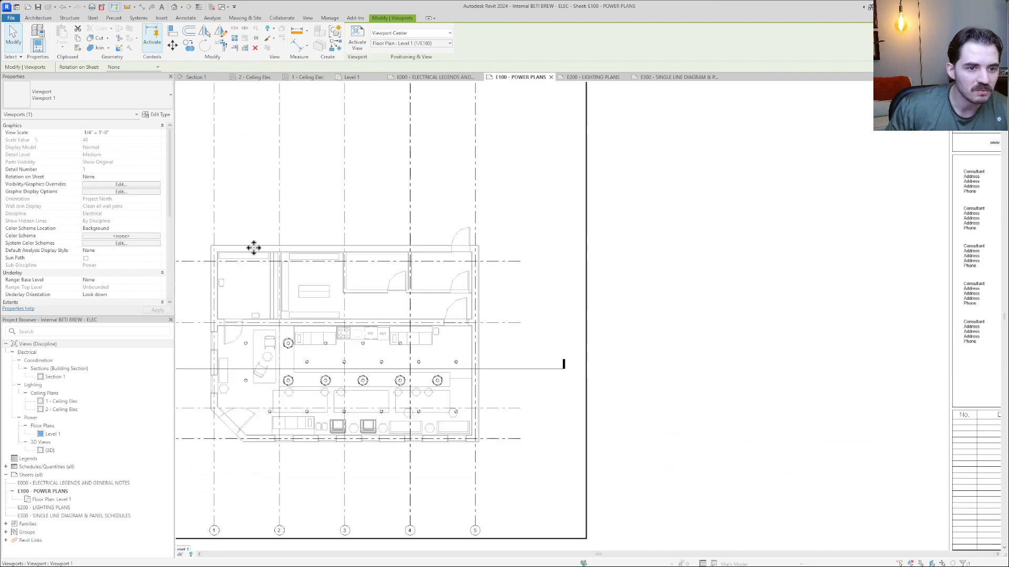
{"action": "scroll", "coordinate": [310, 264], "scroll_direction": "down", "scroll_amount": 3}
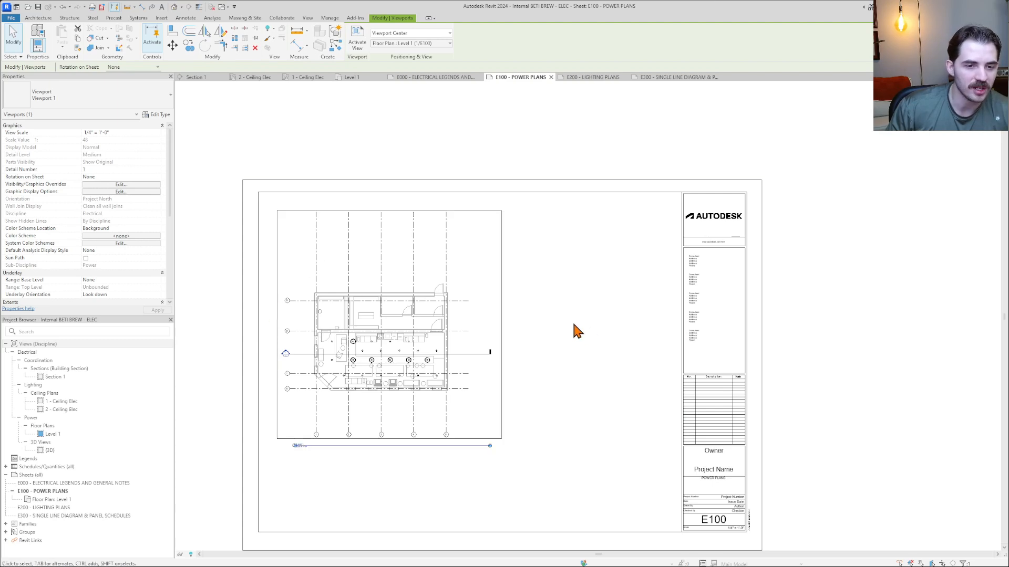
{"action": "left_click", "coordinate": [552, 317]}
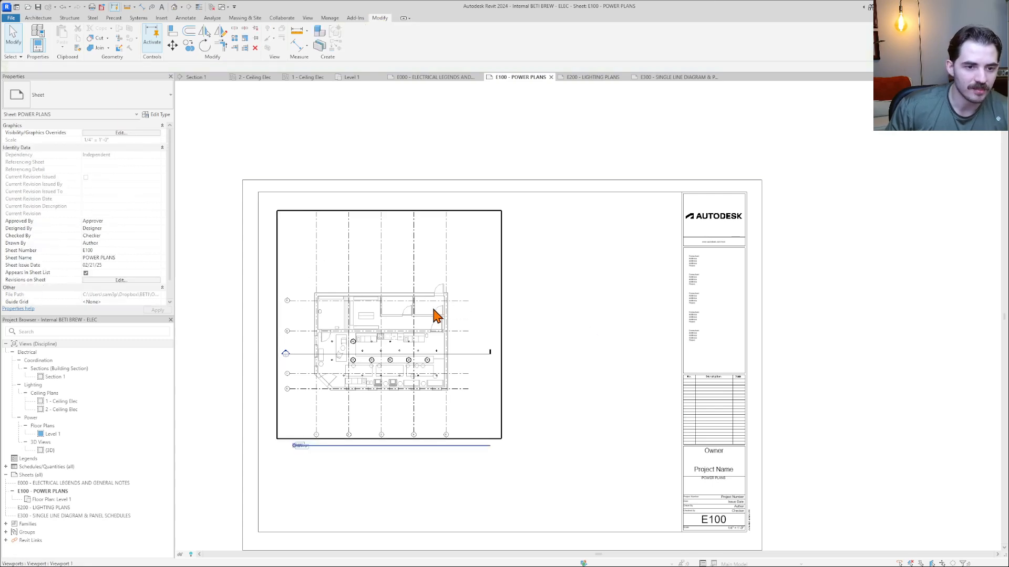
- Enable Crop View and Crop Region Visible for the Level 1 viewport and apply the changes
{"action": "left_click", "coordinate": [339, 320]}
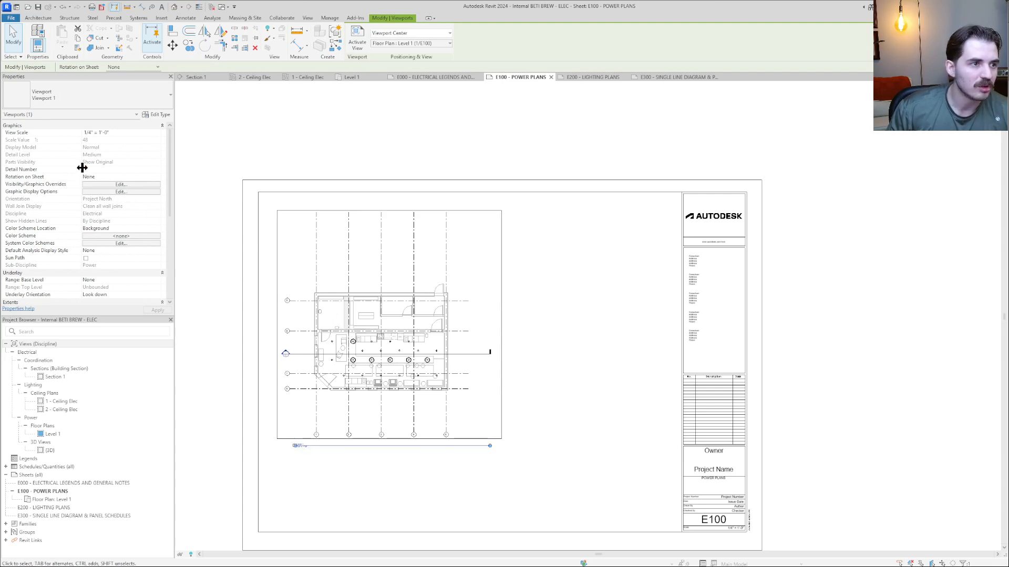
{"action": "scroll", "coordinate": [82, 167], "scroll_direction": "down", "scroll_amount": 3}
{"action": "scroll", "coordinate": [84, 174], "scroll_direction": "down", "scroll_amount": 1}
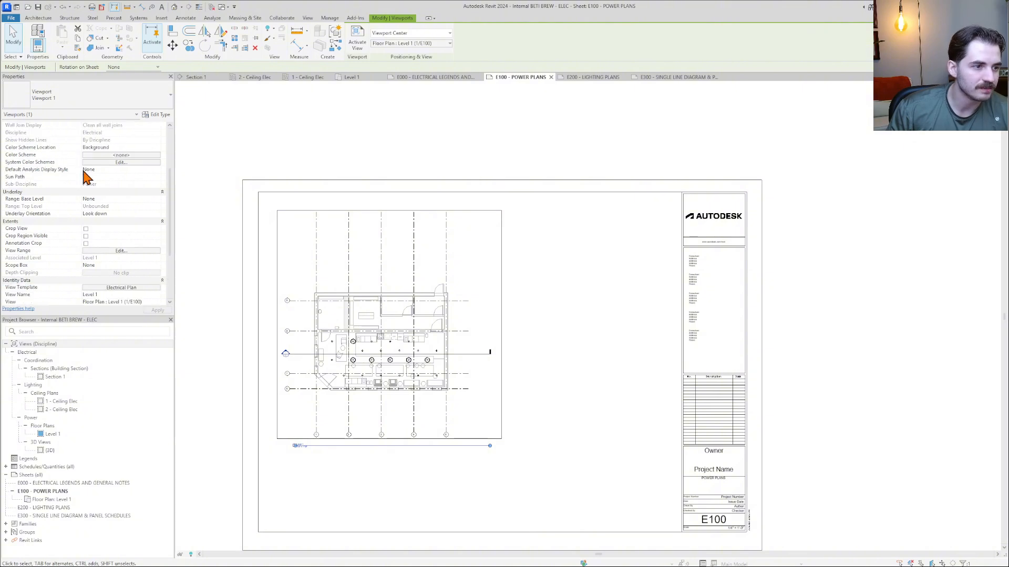
{"action": "scroll", "coordinate": [104, 227], "scroll_direction": "down", "scroll_amount": 4}
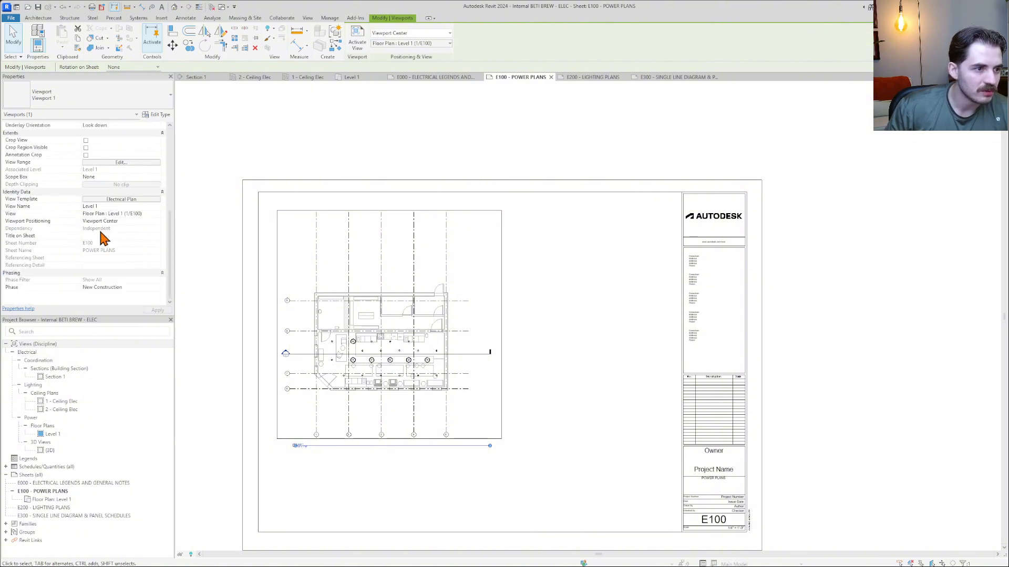
{"action": "scroll", "coordinate": [103, 239], "scroll_direction": "up", "scroll_amount": 3}
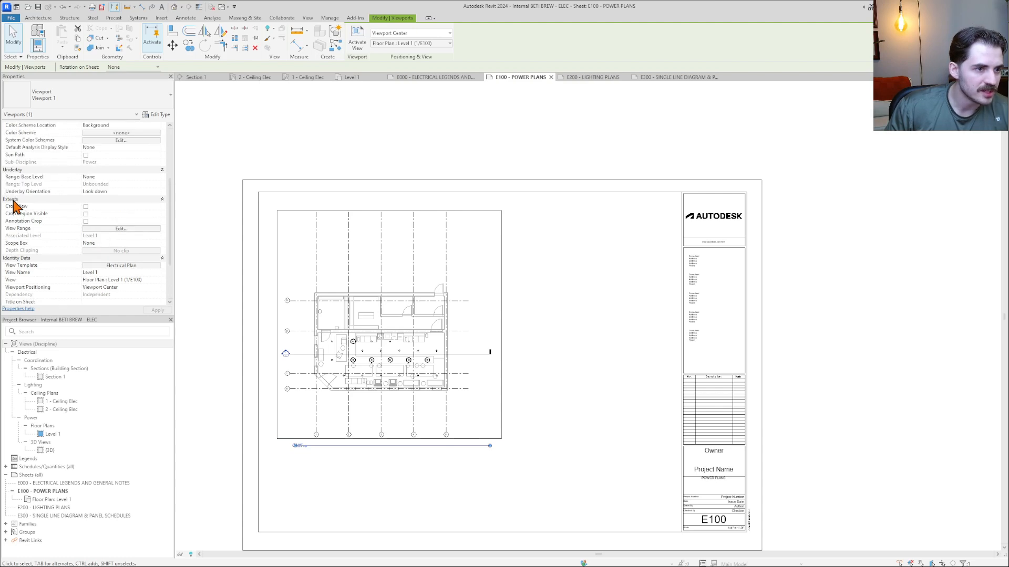
{"action": "left_click", "coordinate": [85, 206]}
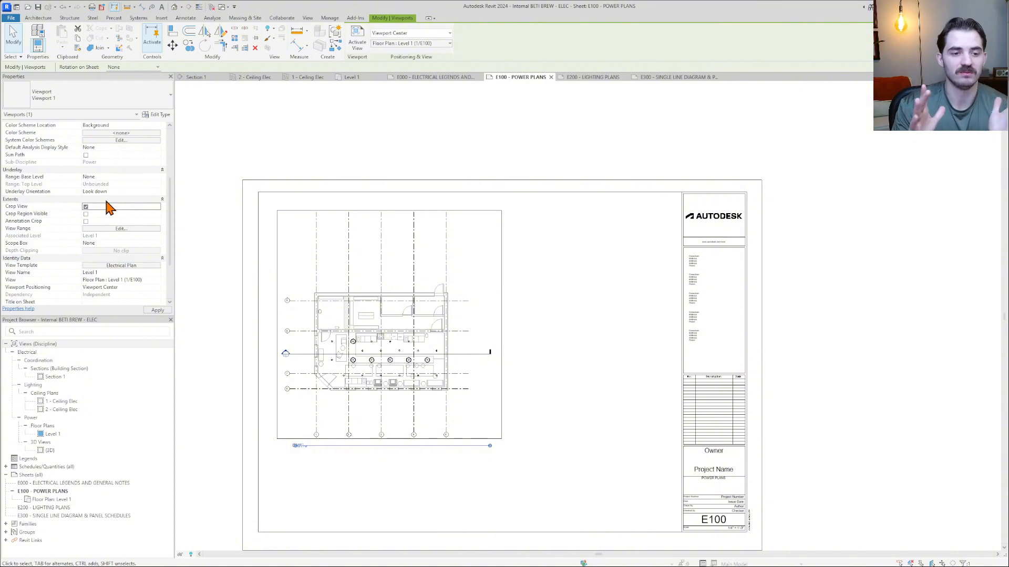
{"action": "left_click", "coordinate": [86, 214]}
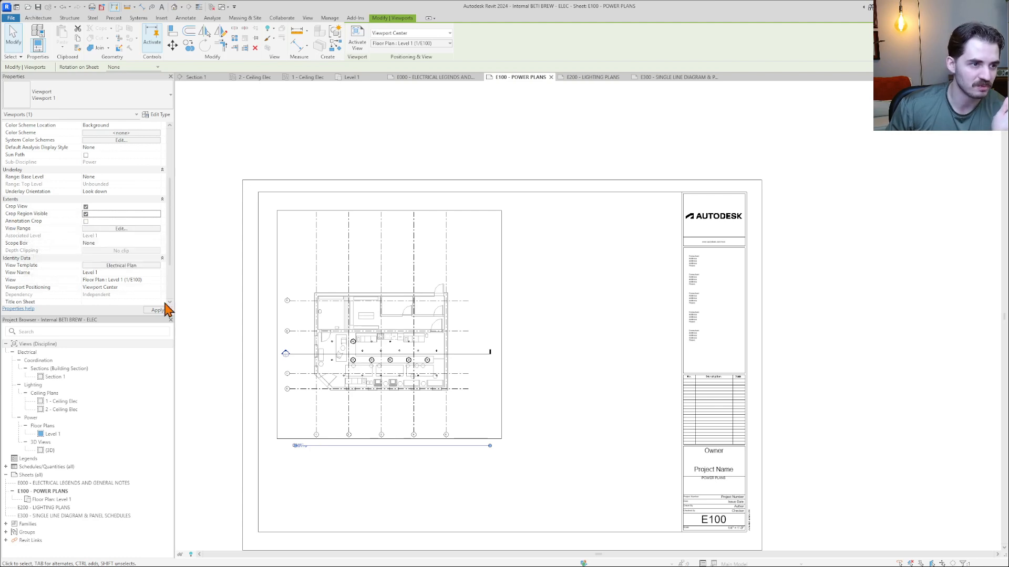
{"action": "left_click", "coordinate": [158, 310]}
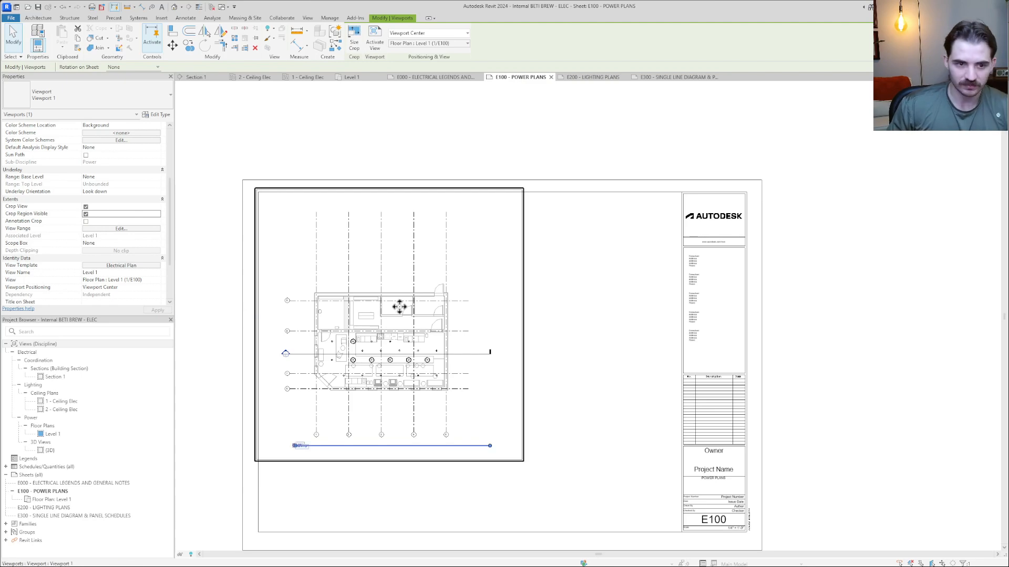
- Activate the Level 1 view on the sheet, select its crop boundary to view the resize controls, and deactivate the view
{"action": "left_click", "coordinate": [566, 314]}
{"action": "scroll", "coordinate": [516, 333], "scroll_direction": "up", "scroll_amount": 3}
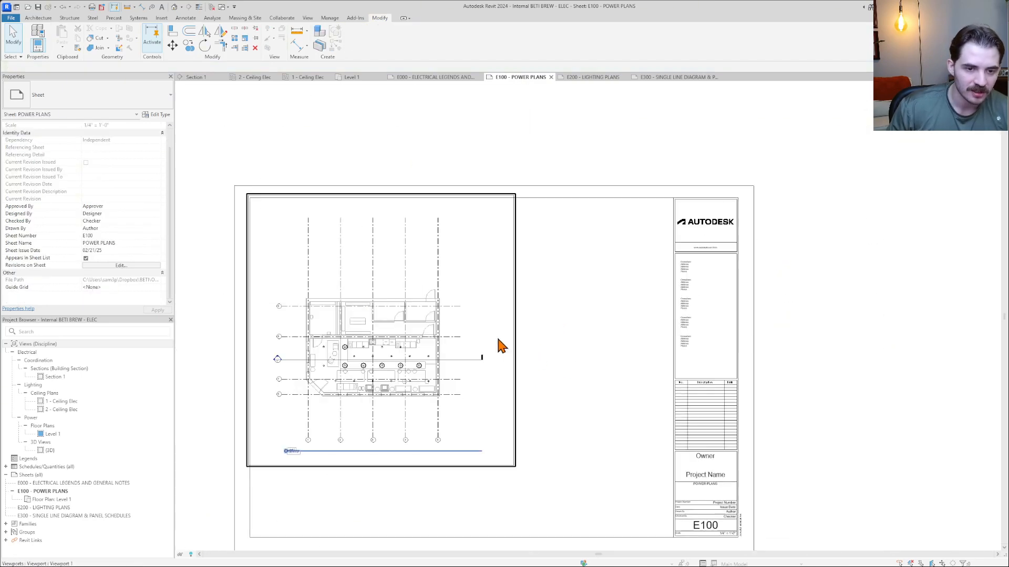
{"action": "scroll", "coordinate": [498, 345], "scroll_direction": "down", "scroll_amount": 3}
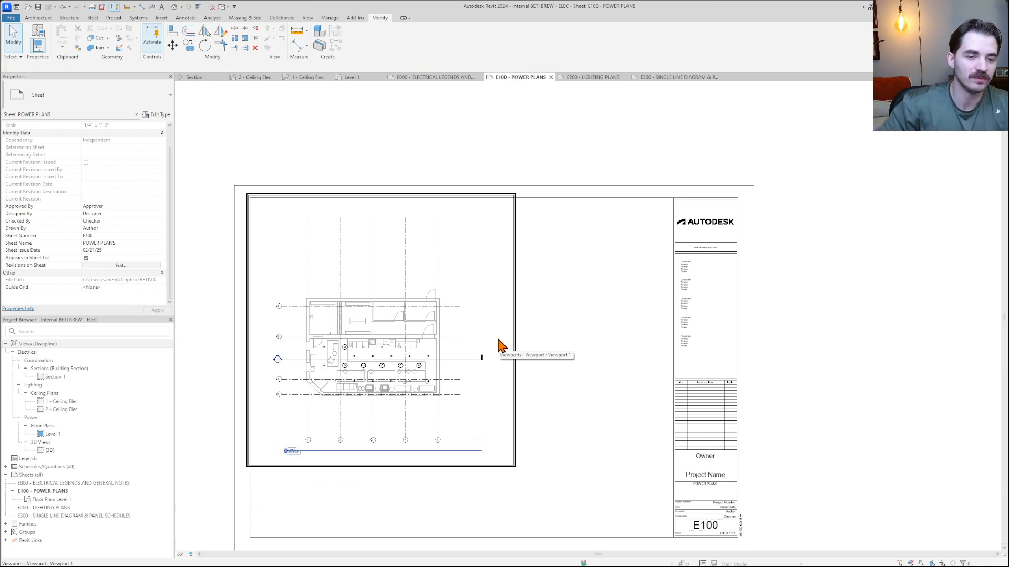
{"action": "double_click", "coordinate": [499, 344]}
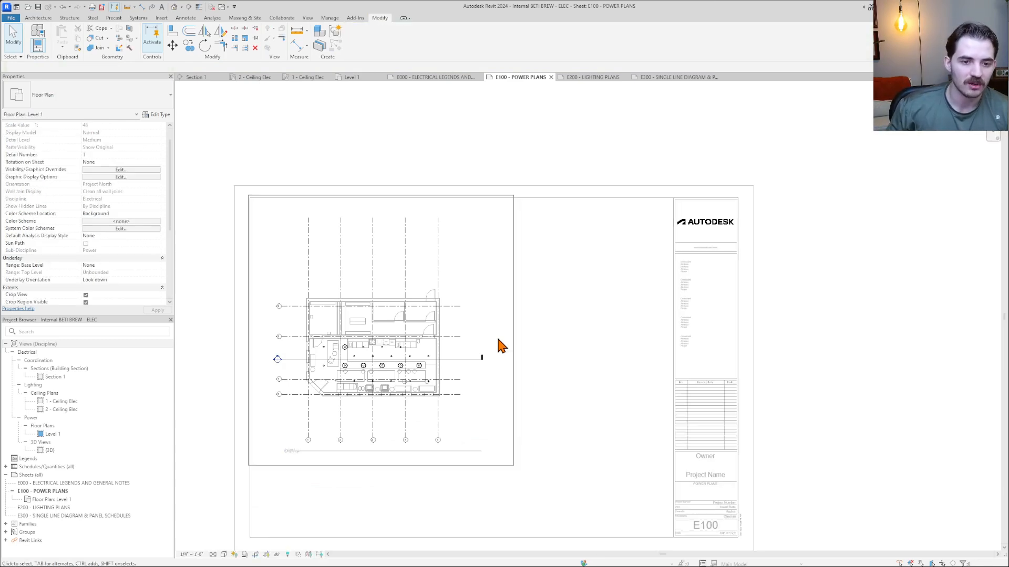
{"action": "left_click", "coordinate": [517, 342]}
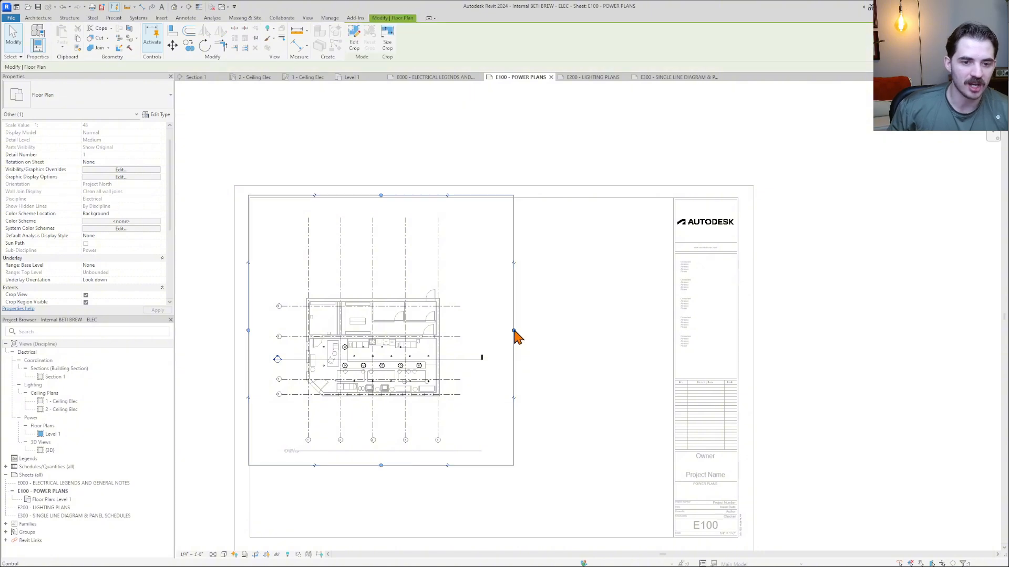
{"action": "double_click", "coordinate": [546, 331]}
- Move the Level 1 viewport southeast so its crop boundary sits inside the sheet border
{"action": "scroll", "coordinate": [547, 331], "scroll_direction": "down", "scroll_amount": 2}
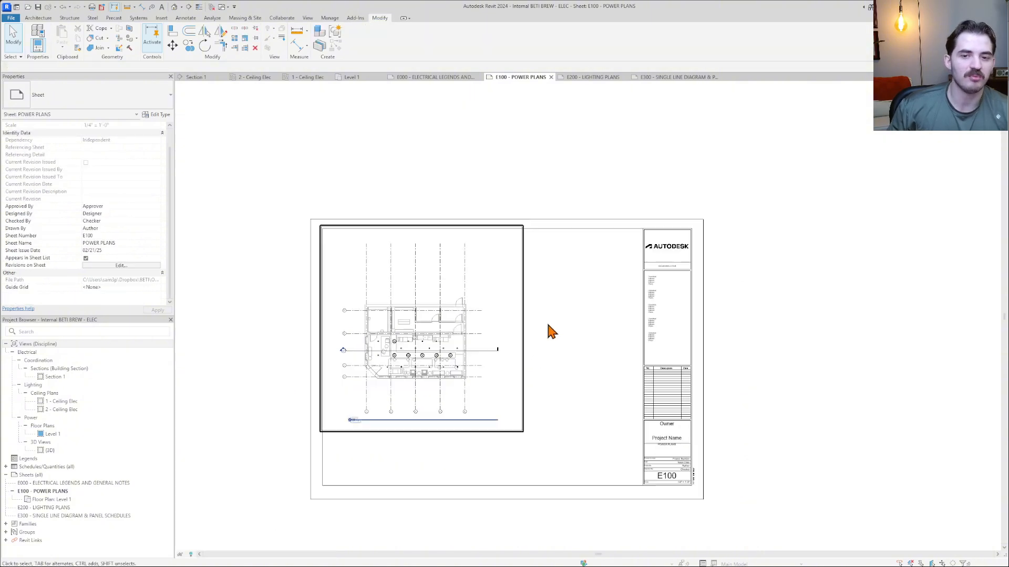
{"action": "middle_click_drag", "start_coordinate": [541, 365], "coordinate": [536, 336]}
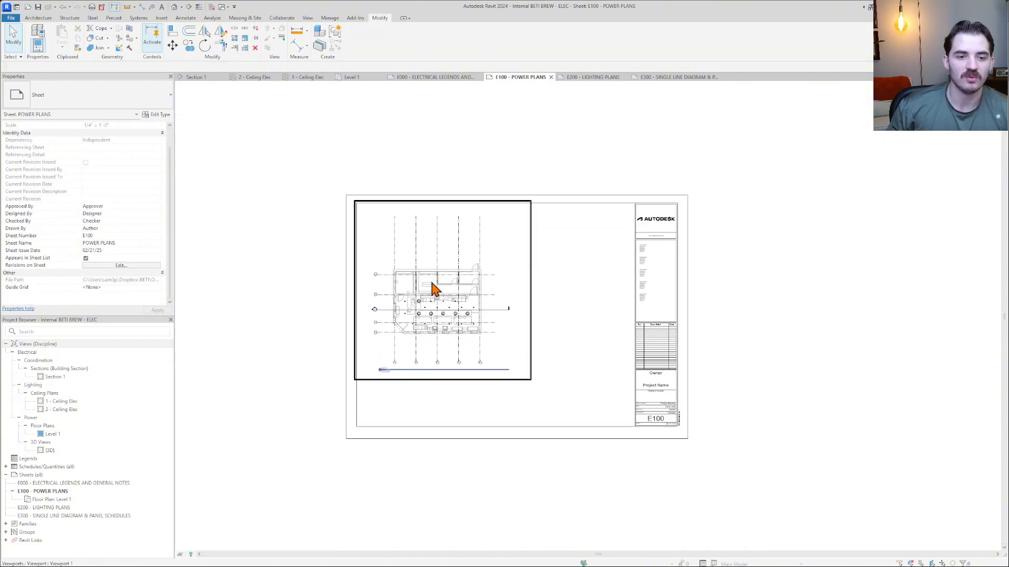
{"action": "left_click_drag", "start_coordinate": [432, 284], "coordinate": [449, 295]}
{"action": "key", "text": "Escape"}
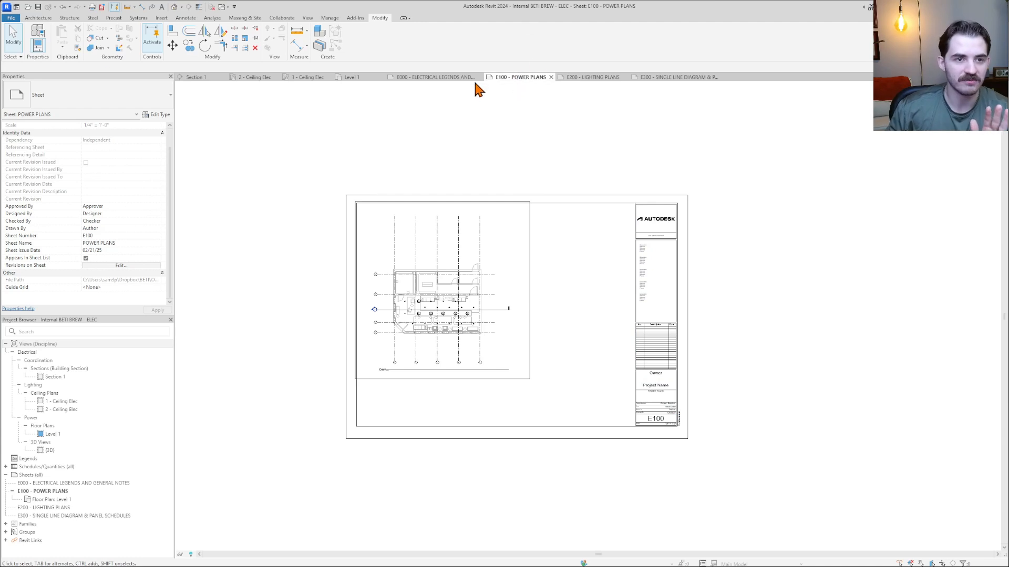
{"action": "left_click", "coordinate": [431, 272]}
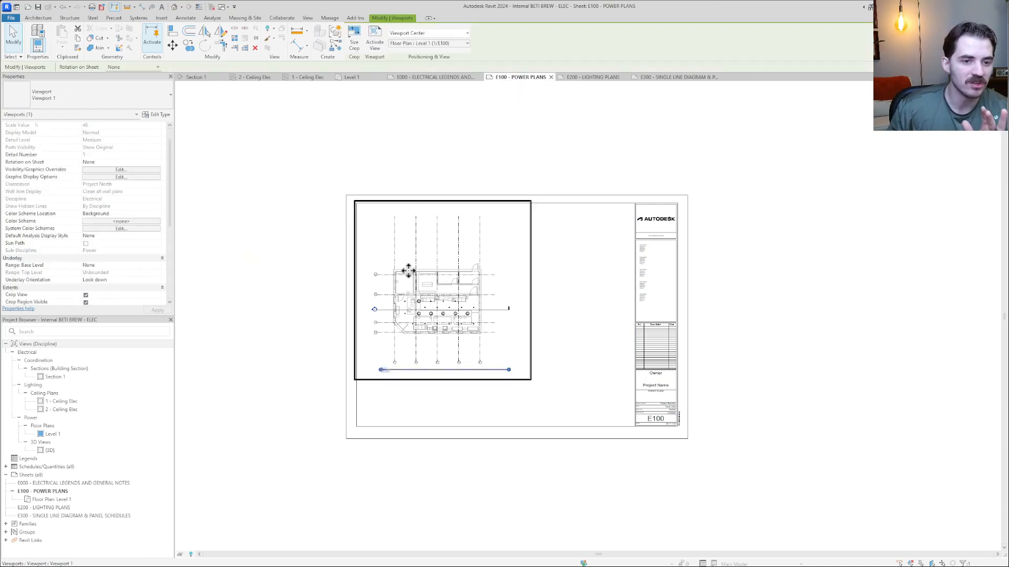
{"action": "left_click_drag", "start_coordinate": [409, 271], "coordinate": [448, 285]}
{"action": "key", "text": "Escape"}
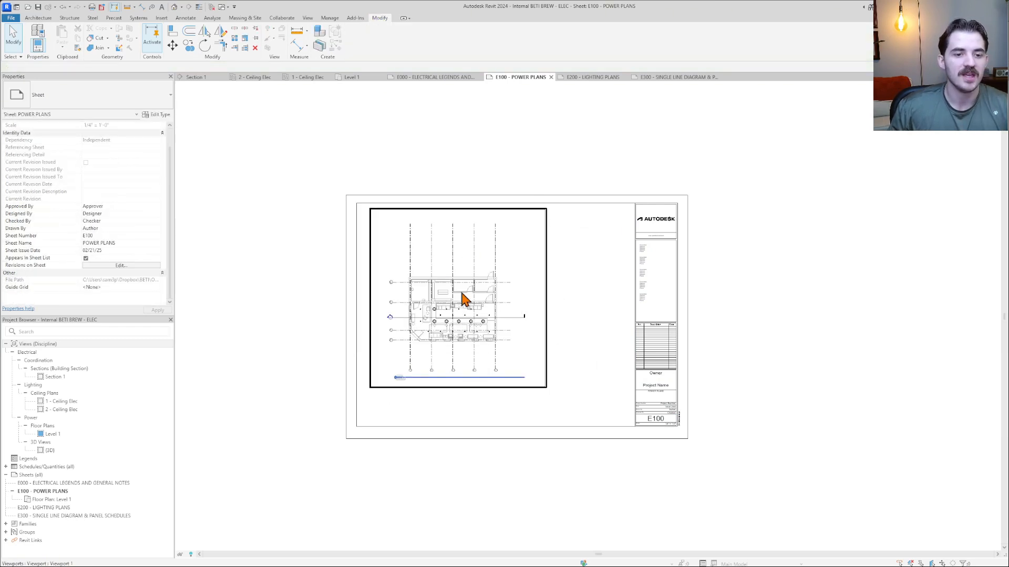
- Activate the Level 1 view on the sheet, examine the plan's fixtures and furniture up close, and deactivate the view
{"action": "left_click", "coordinate": [462, 317]}
{"action": "scroll", "coordinate": [462, 315], "scroll_direction": "up", "scroll_amount": 3}
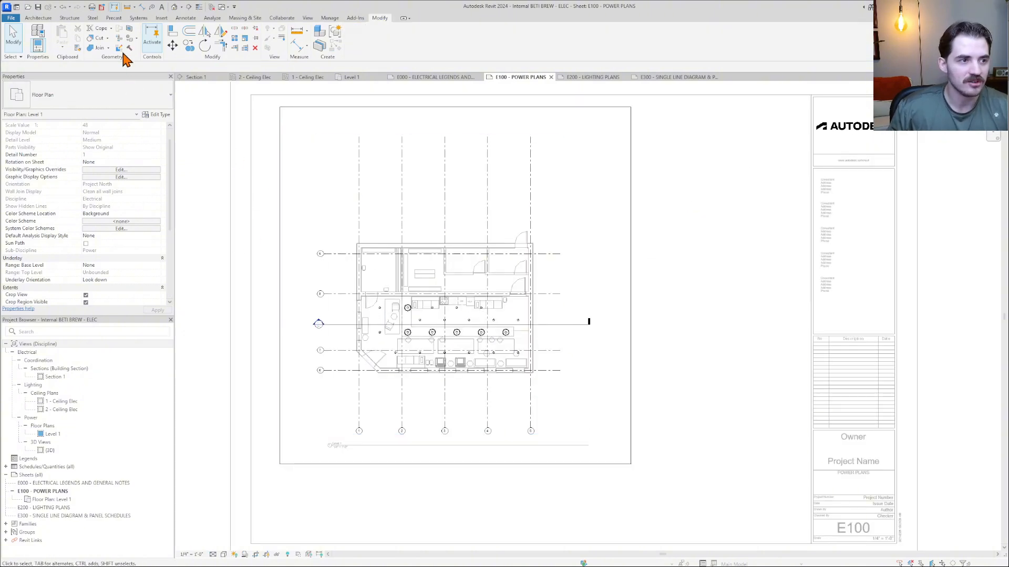
{"action": "scroll", "coordinate": [424, 315], "scroll_direction": "up", "scroll_amount": 4}
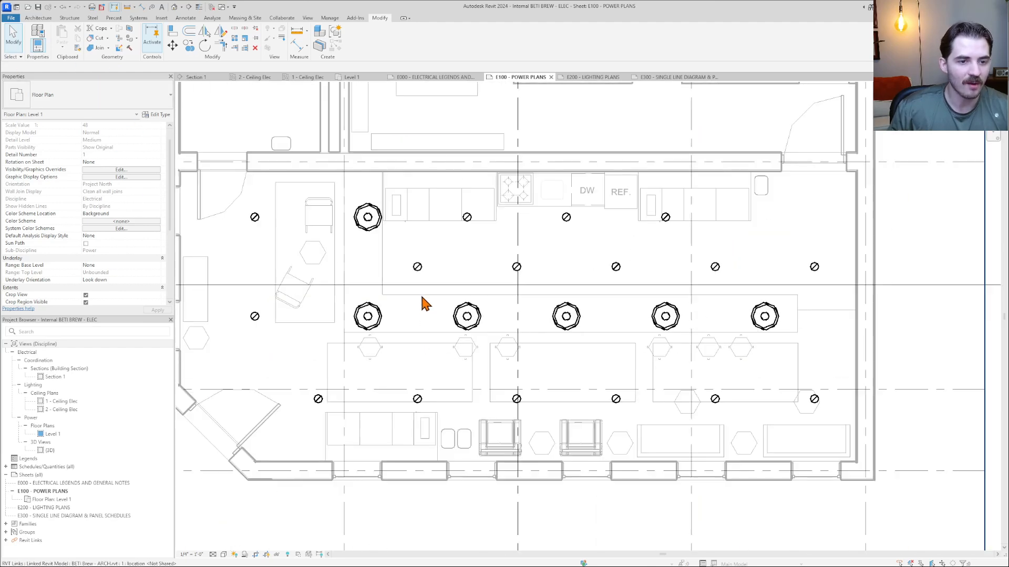
{"action": "scroll", "coordinate": [424, 268], "scroll_direction": "down", "scroll_amount": 5}
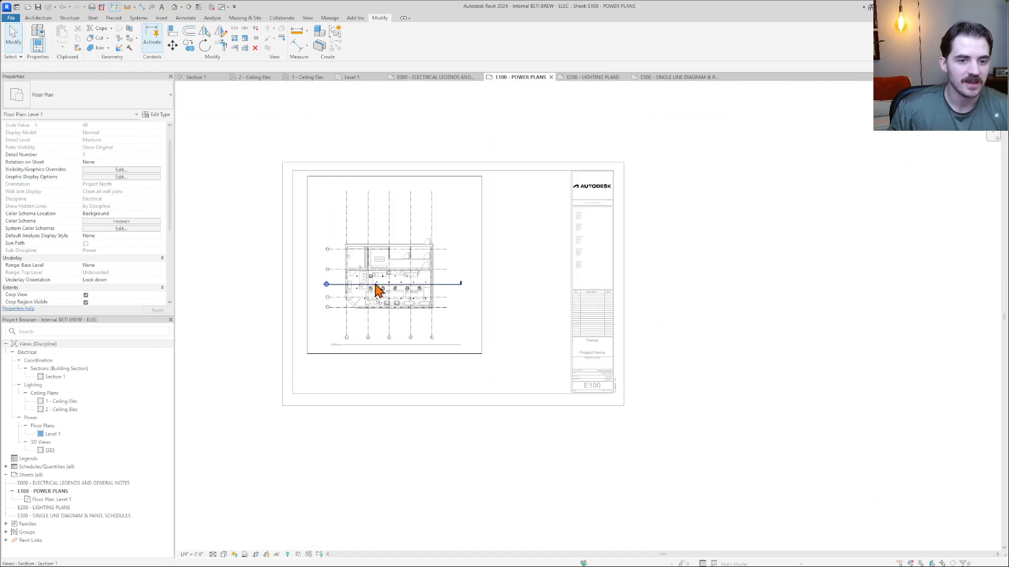
{"action": "scroll", "coordinate": [465, 274], "scroll_direction": "up", "scroll_amount": 1}
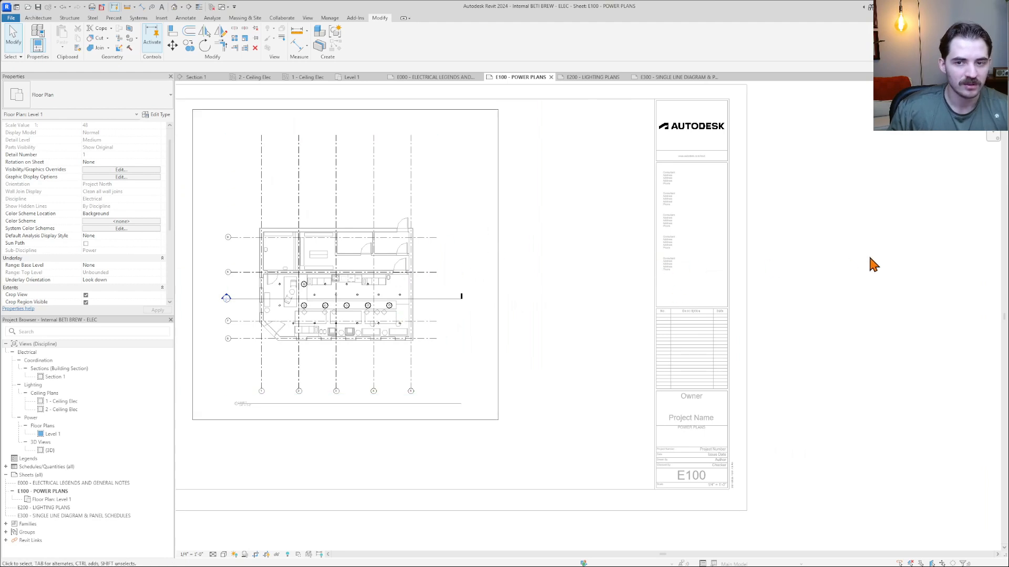
{"action": "left_click", "coordinate": [899, 263]}
{"action": "scroll", "coordinate": [896, 261], "scroll_direction": "down", "scroll_amount": 3}
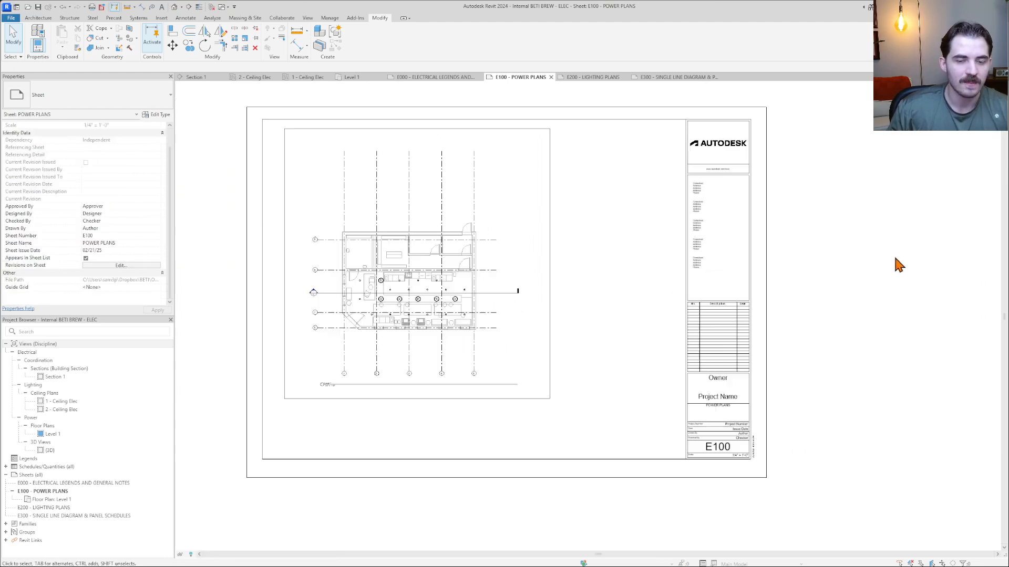
- Nudge the Level 1 viewport slightly west on sheet E100 and clear the selection
{"action": "mouse_move", "coordinate": [574, 266]}
{"action": "left_mouse_down"}
{"action": "mouse_move", "coordinate": [668, 294]}
{"action": "mouse_move", "coordinate": [570, 263]}
{"action": "left_mouse_up"}
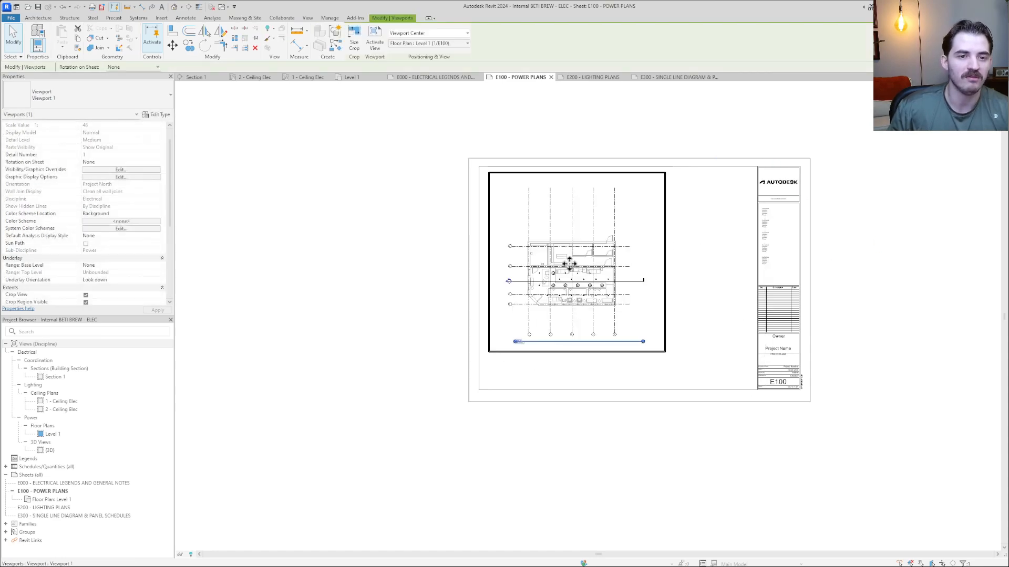
{"action": "key", "text": "Escape"}
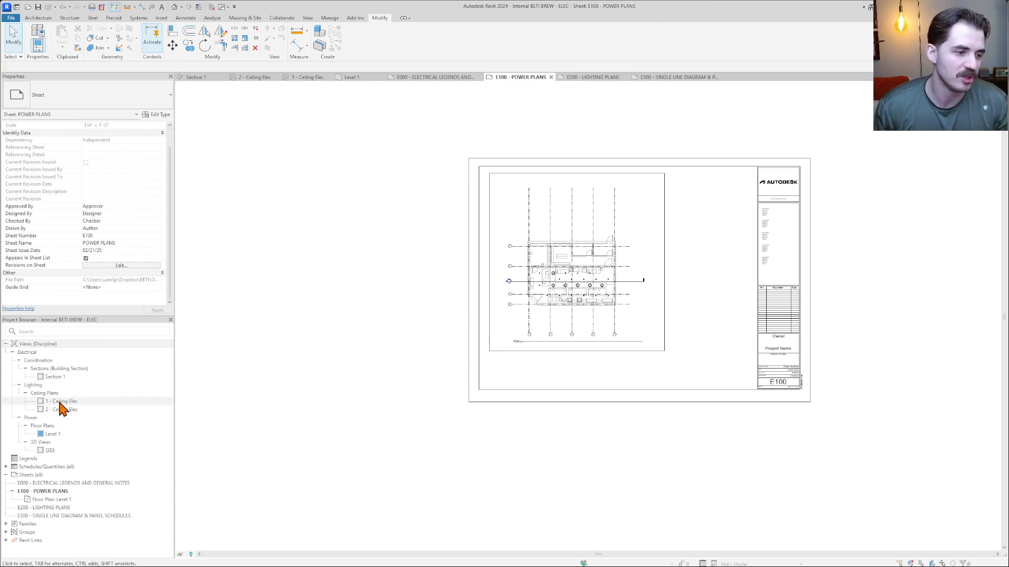
- Open the Level 1 power floor plan in its own view and look over its crop region
{"action": "double_click", "coordinate": [52, 434]}
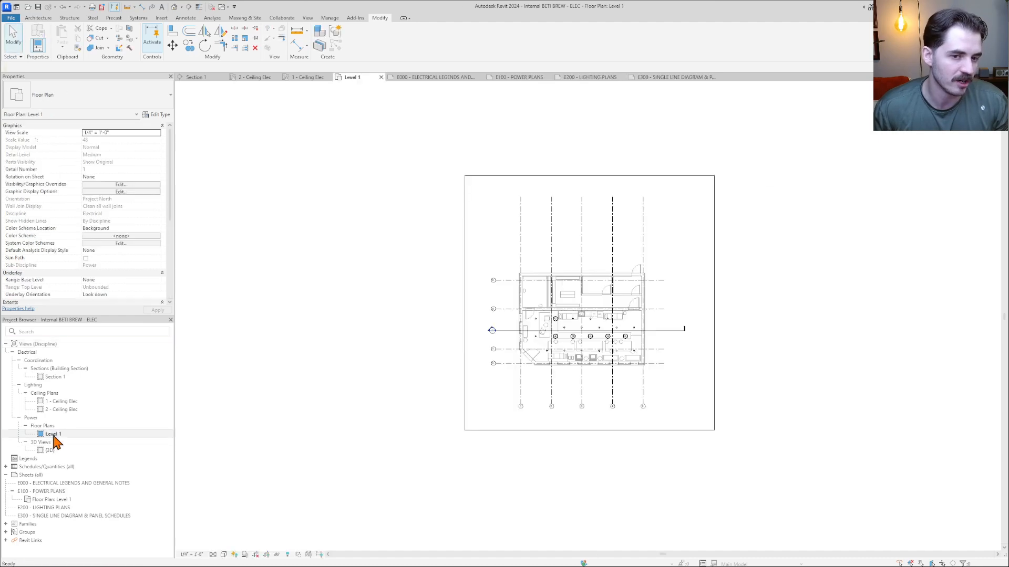
{"action": "scroll", "coordinate": [549, 353], "scroll_direction": "up", "scroll_amount": 4}
{"action": "scroll", "coordinate": [457, 304], "scroll_direction": "down", "scroll_amount": 4}
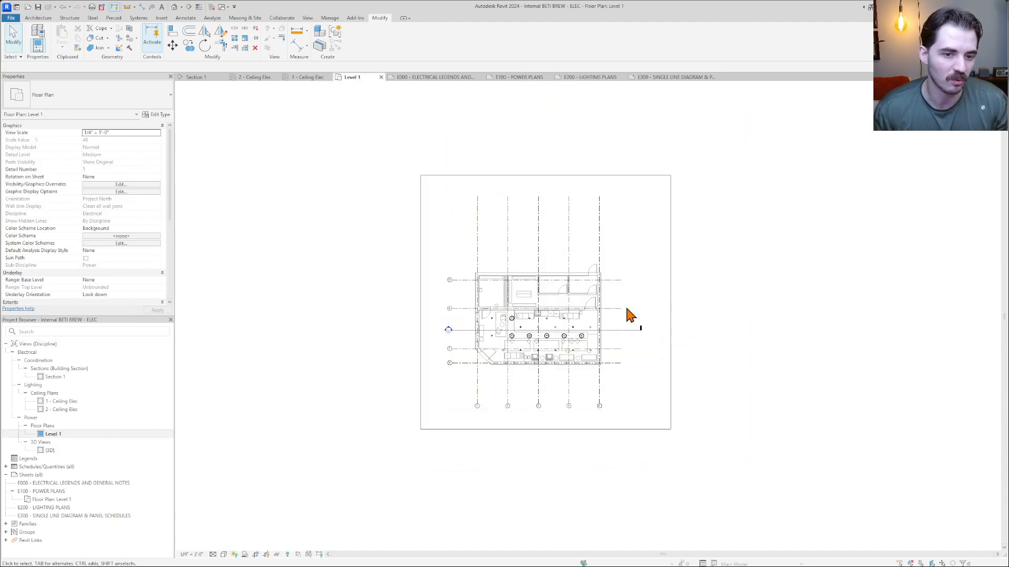
- Open sheet E100 - POWER PLANS and examine the Level 1 viewport's placement and surrounding space, both inside the activated view and on the sheet
{"action": "double_click", "coordinate": [49, 493]}
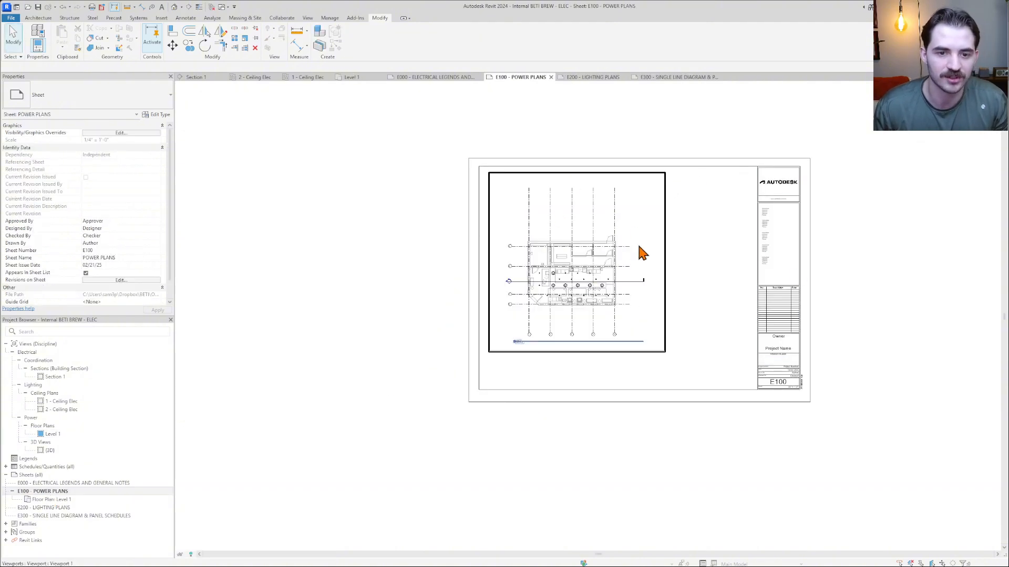
{"action": "double_click", "coordinate": [621, 256]}
{"action": "scroll", "coordinate": [620, 256], "scroll_direction": "up", "scroll_amount": 5}
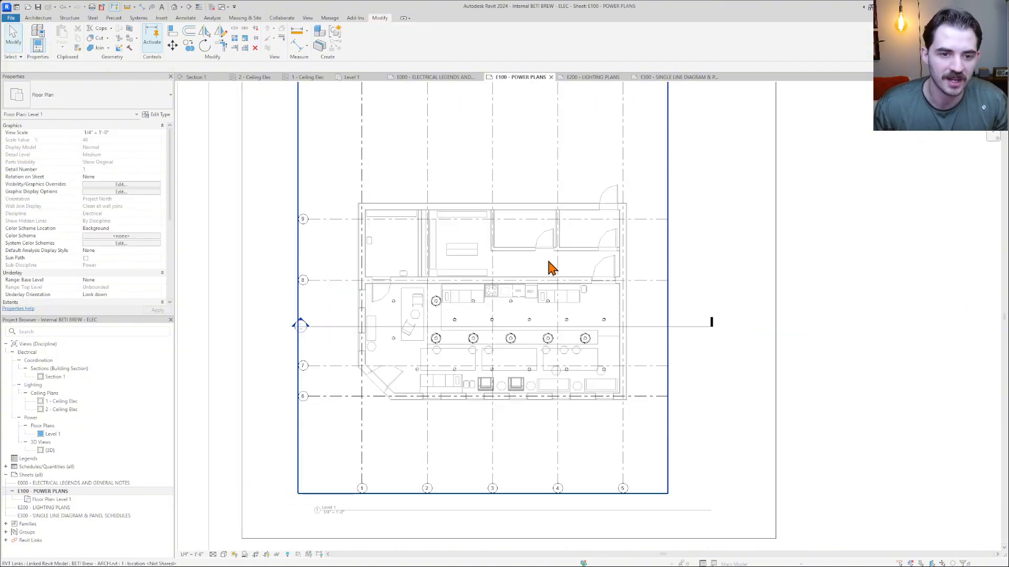
{"action": "scroll", "coordinate": [505, 329], "scroll_direction": "down", "scroll_amount": 8}
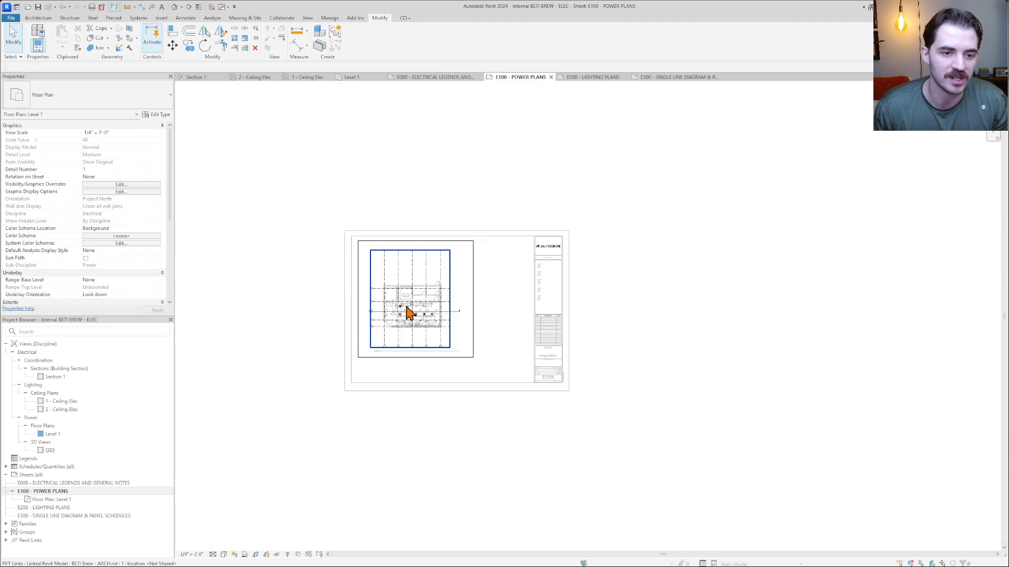
{"action": "double_click", "coordinate": [525, 307]}
{"action": "scroll", "coordinate": [541, 285], "scroll_direction": "up", "scroll_amount": 6}
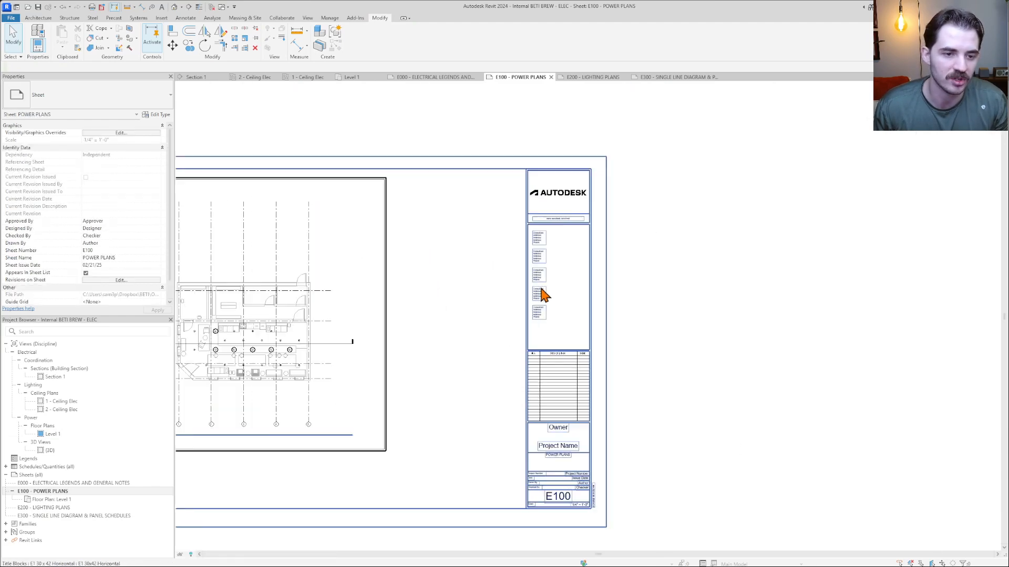
{"action": "scroll", "coordinate": [412, 287], "scroll_direction": "down", "scroll_amount": 3}
{"action": "scroll", "coordinate": [358, 277], "scroll_direction": "up", "scroll_amount": 1}
{"action": "middle_click_drag", "start_coordinate": [358, 277], "coordinate": [421, 268]}
{"action": "middle_click_drag", "start_coordinate": [519, 297], "coordinate": [597, 294]}
{"action": "scroll", "coordinate": [501, 275], "scroll_direction": "up", "scroll_amount": 5}
{"action": "scroll", "coordinate": [529, 278], "scroll_direction": "down", "scroll_amount": 1}
{"action": "middle_click_drag", "start_coordinate": [537, 279], "coordinate": [574, 259]}
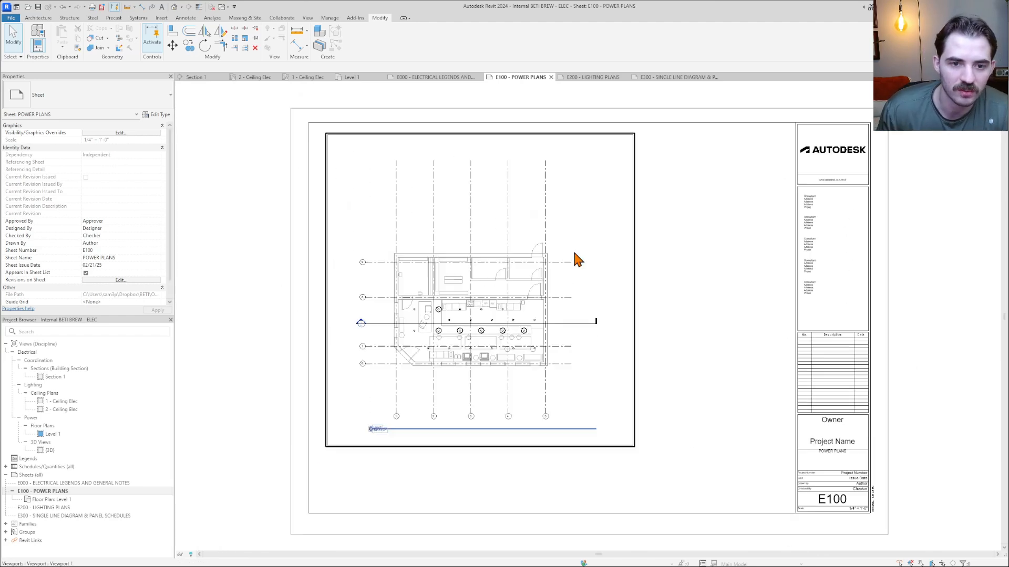
- Activate the Level 1 view on the sheet and tighten all four sides of its crop region around the building's exterior walls
{"action": "scroll", "coordinate": [567, 305], "scroll_direction": "up", "scroll_amount": 2}
{"action": "left_click", "coordinate": [582, 299]}
{"action": "double_click", "coordinate": [583, 299]}
{"action": "scroll", "coordinate": [583, 299], "scroll_direction": "down", "scroll_amount": 1}
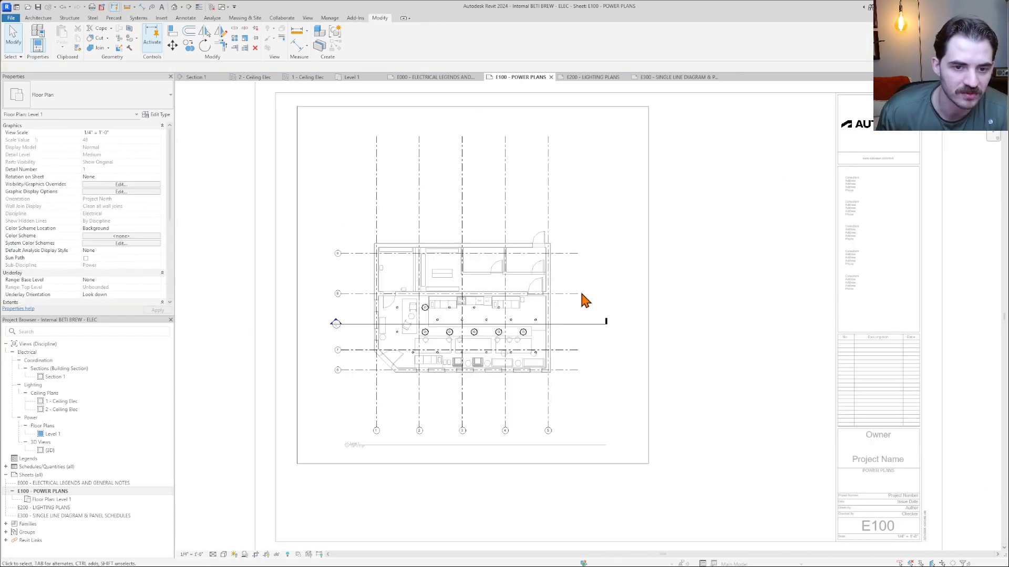
{"action": "scroll", "coordinate": [81, 236], "scroll_direction": "down", "scroll_amount": 4}
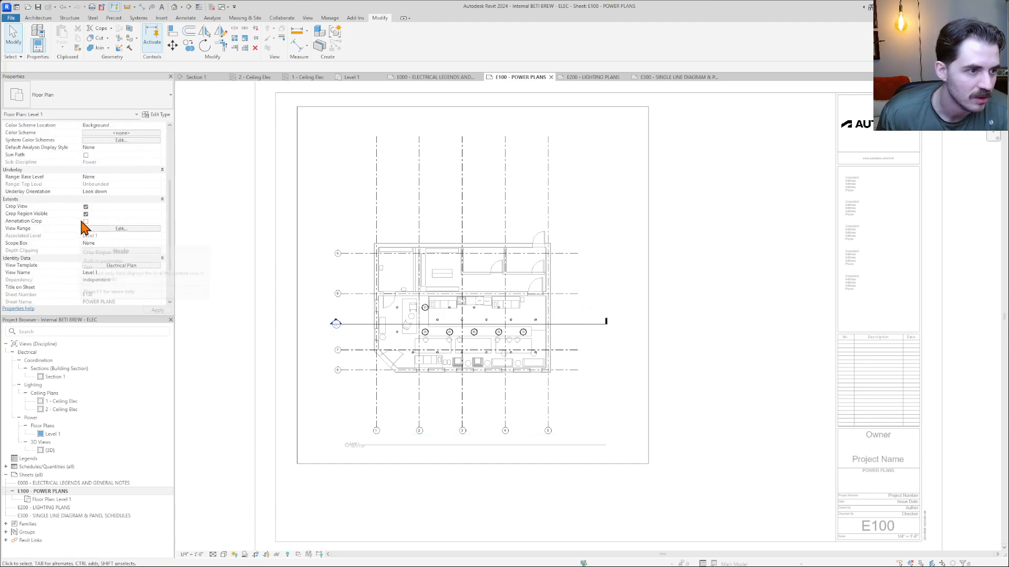
{"action": "left_click", "coordinate": [648, 267]}
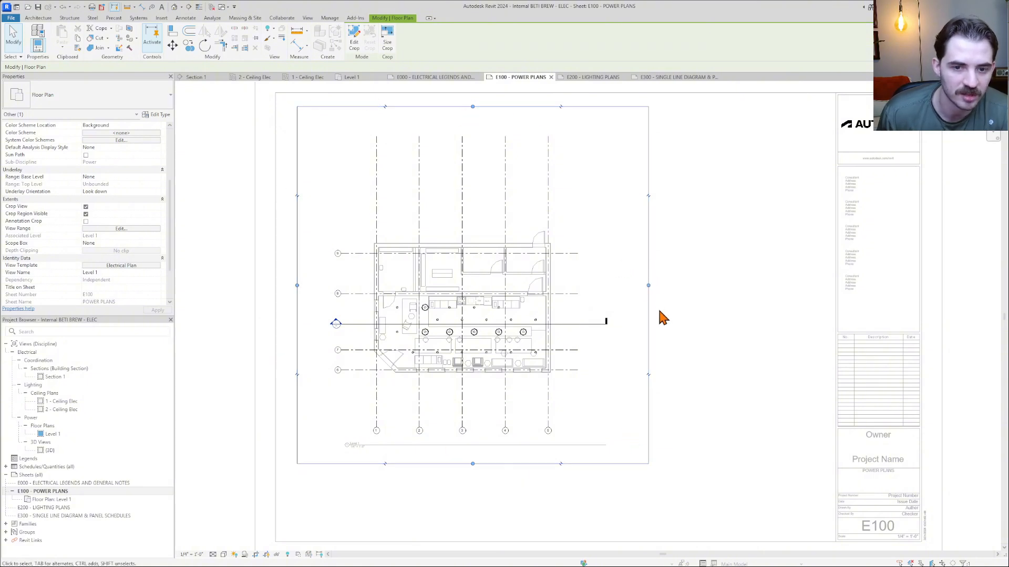
{"action": "left_click_drag", "start_coordinate": [647, 285], "coordinate": [560, 290]}
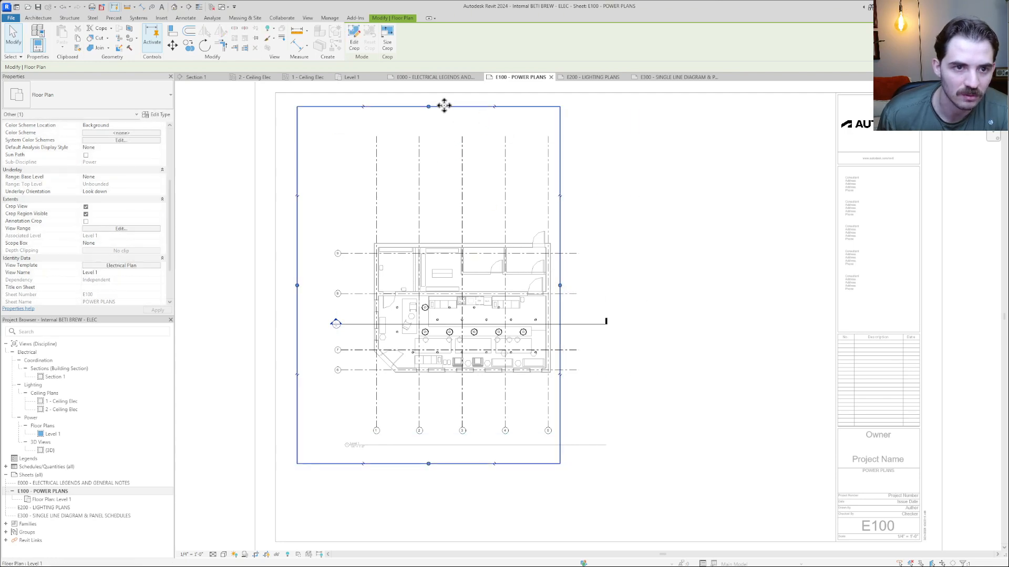
{"action": "left_click_drag", "start_coordinate": [428, 106], "coordinate": [430, 244]}
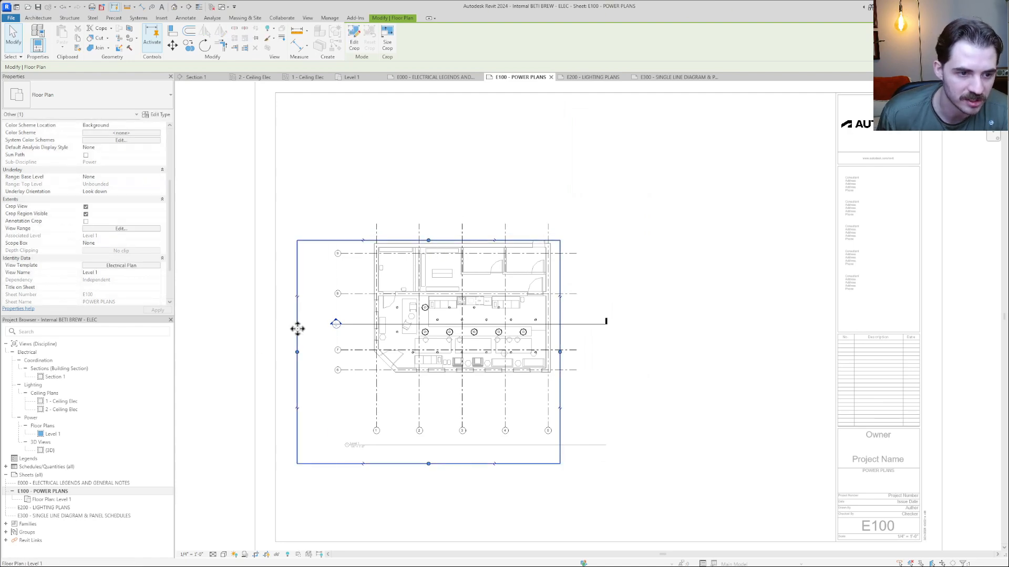
{"action": "left_click_drag", "start_coordinate": [297, 352], "coordinate": [374, 347]}
{"action": "left_click_drag", "start_coordinate": [466, 466], "coordinate": [474, 376]}
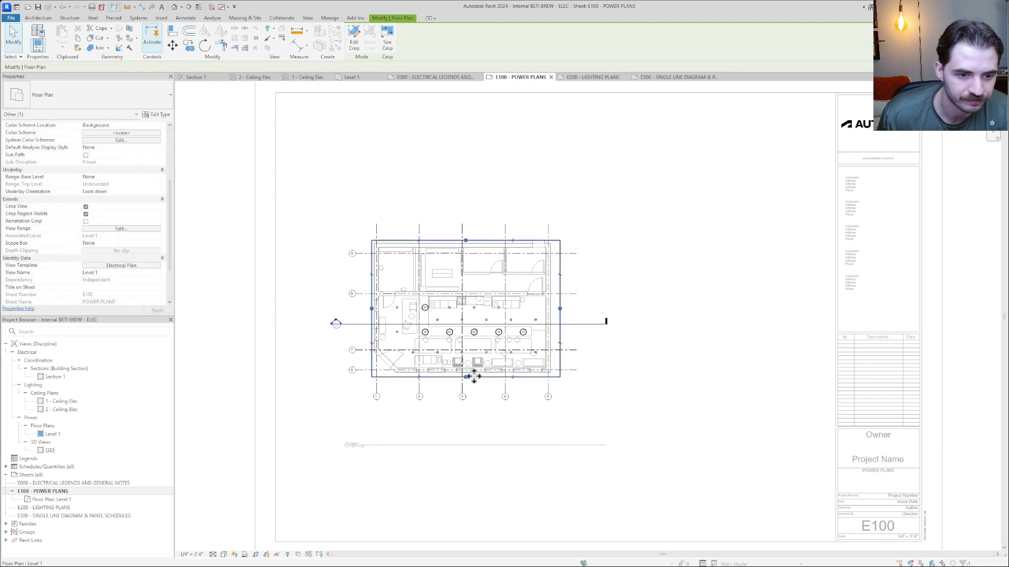
- Enable Annotation Crop for Level 1, adjust its north and east boundaries to just beyond the grid line ends, and deactivate the view
{"action": "left_click", "coordinate": [86, 222]}
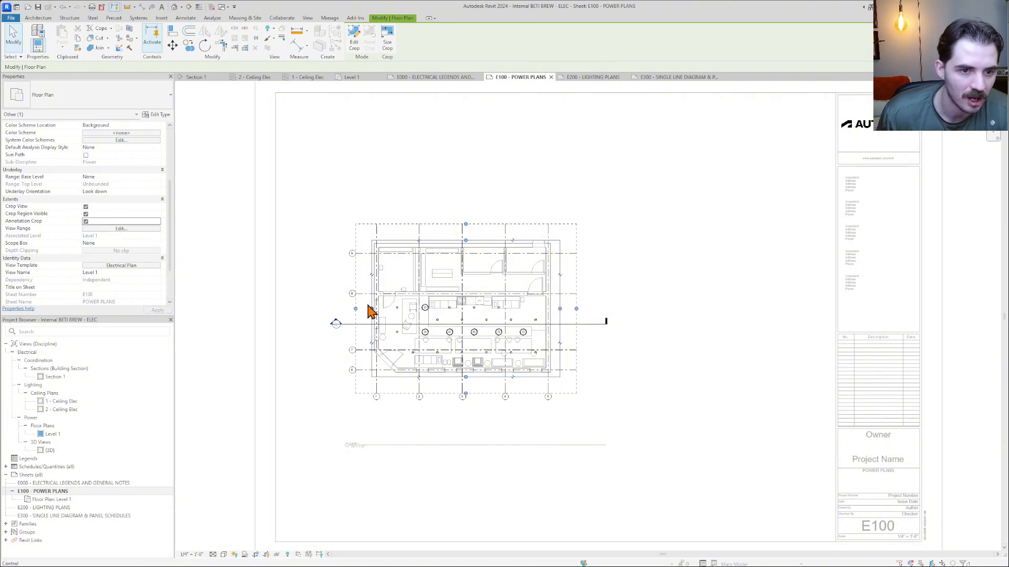
{"action": "left_click_drag", "start_coordinate": [465, 224], "coordinate": [466, 221]}
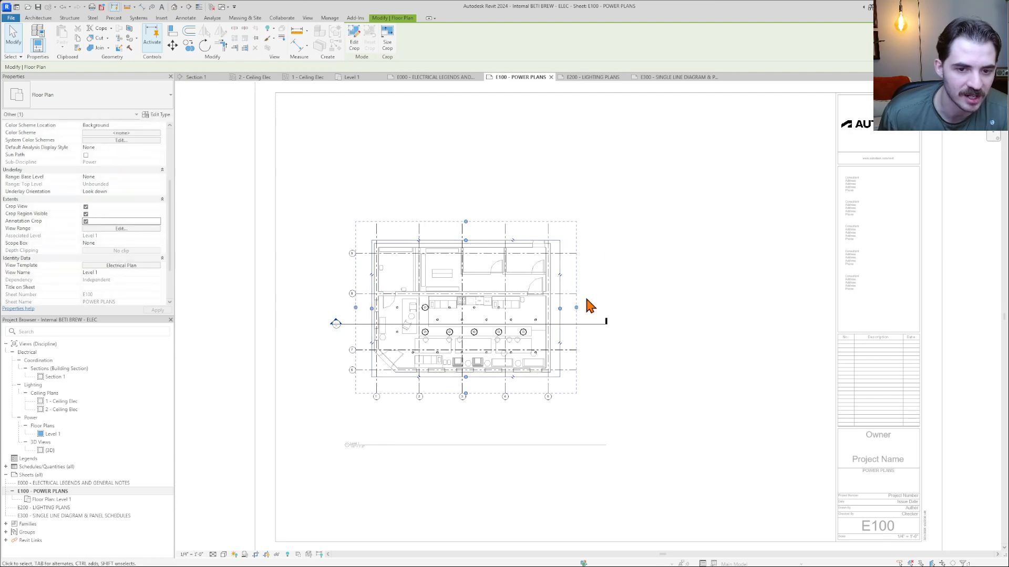
{"action": "mouse_move", "coordinate": [576, 308]}
{"action": "left_mouse_down"}
{"action": "mouse_move", "coordinate": [597, 309]}
{"action": "mouse_move", "coordinate": [581, 308]}
{"action": "left_mouse_up"}
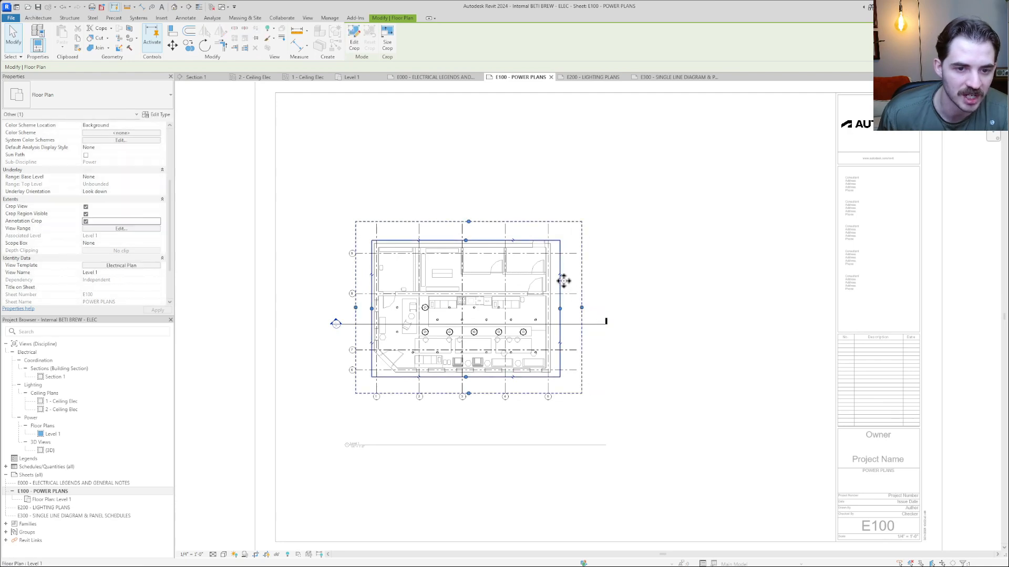
{"action": "scroll", "coordinate": [549, 261], "scroll_direction": "up", "scroll_amount": 3}
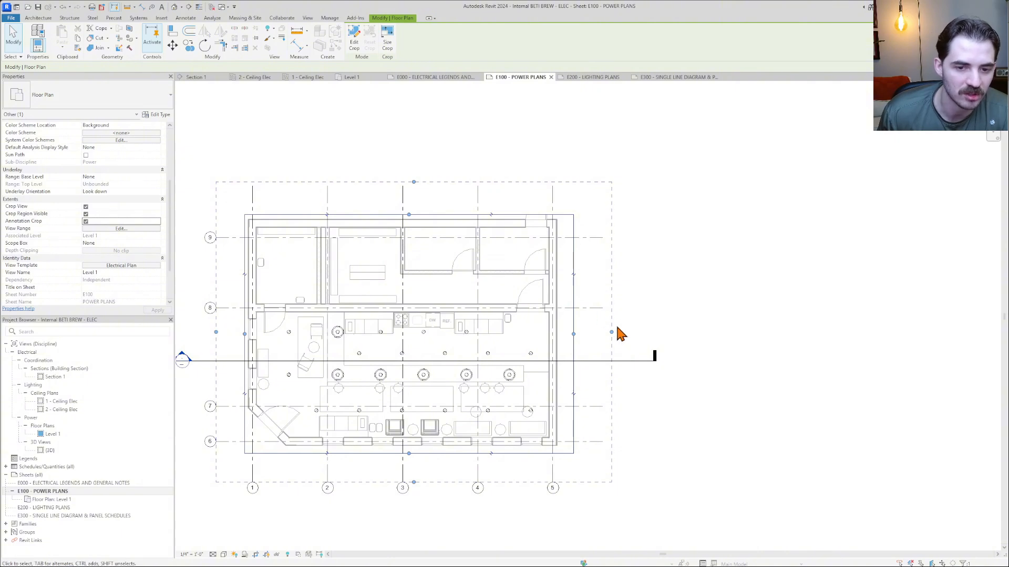
{"action": "left_click_drag", "start_coordinate": [611, 332], "coordinate": [605, 333]}
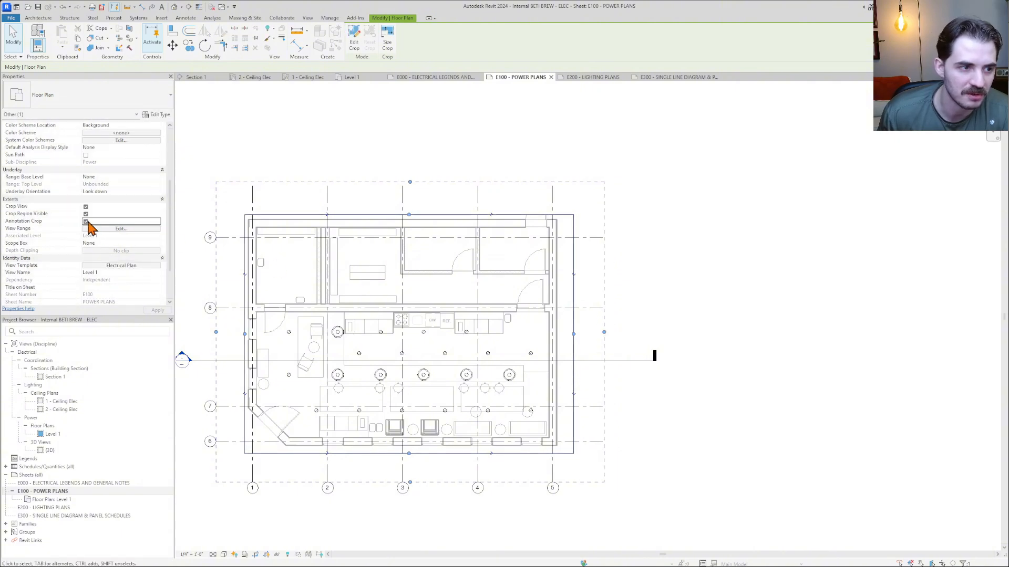
{"action": "double_click", "coordinate": [742, 275]}
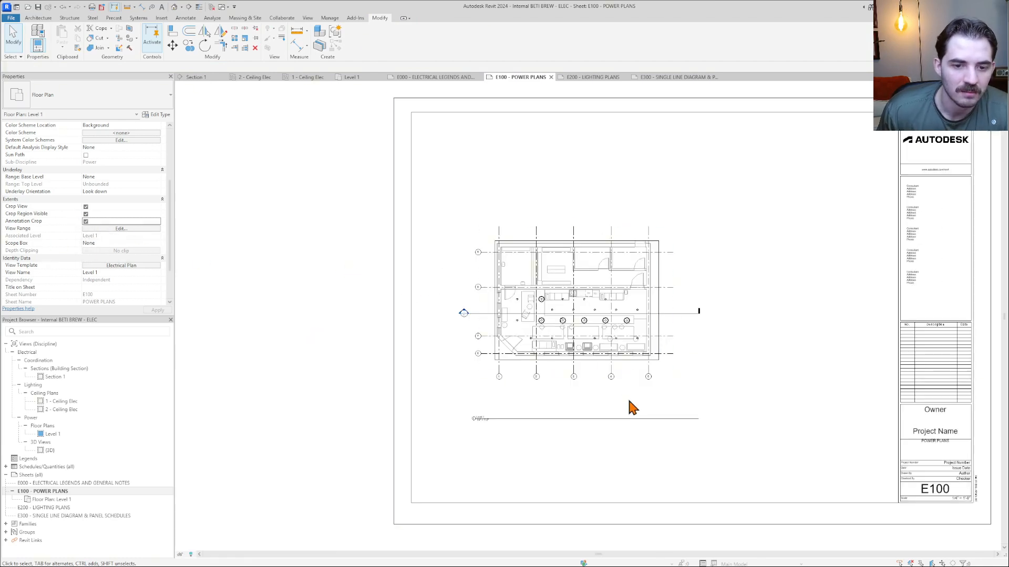
- Move the Level 1 view title up to just beneath the grid bubbles and clear the selection
{"action": "left_click", "coordinate": [614, 418]}
{"action": "left_click_drag", "start_coordinate": [592, 419], "coordinate": [592, 387]}
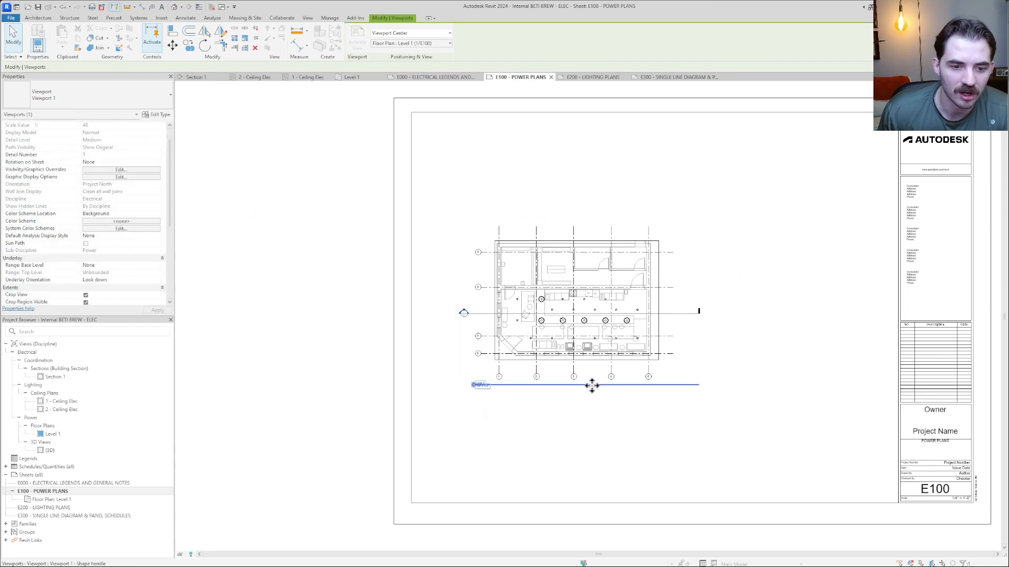
{"action": "left_click", "coordinate": [754, 363]}
- Check the available Scope Box options for the activated Level 1 view, deactivate it, and look over the cropped plan on the sheet
{"action": "double_click", "coordinate": [652, 355]}
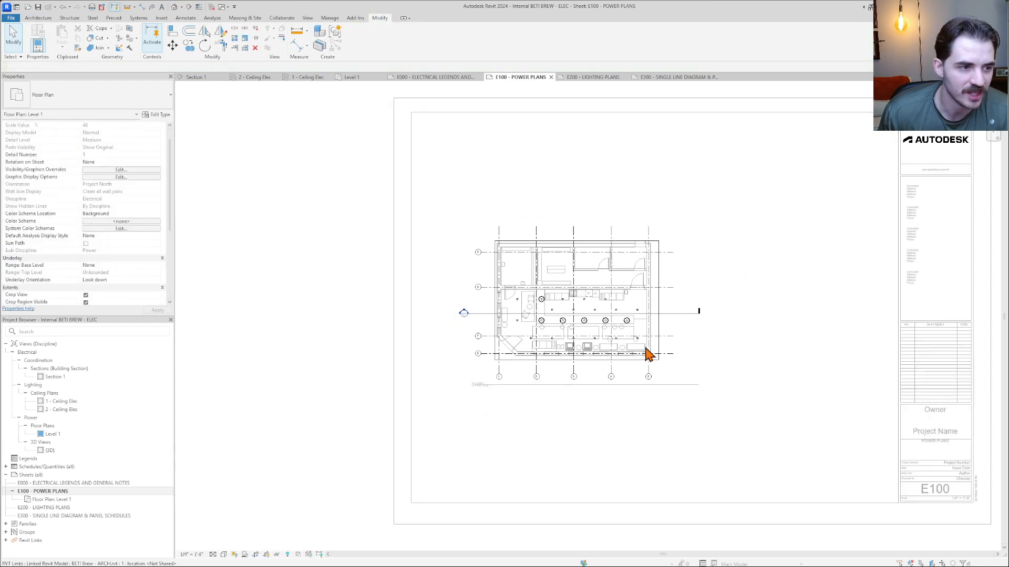
{"action": "scroll", "coordinate": [86, 247], "scroll_direction": "down", "scroll_amount": 5}
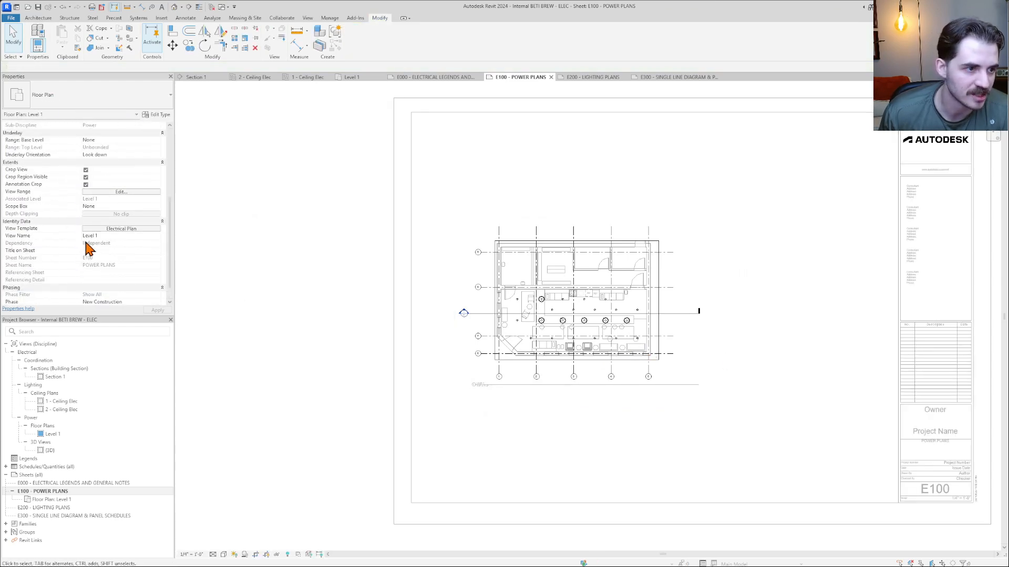
{"action": "left_click", "coordinate": [105, 206]}
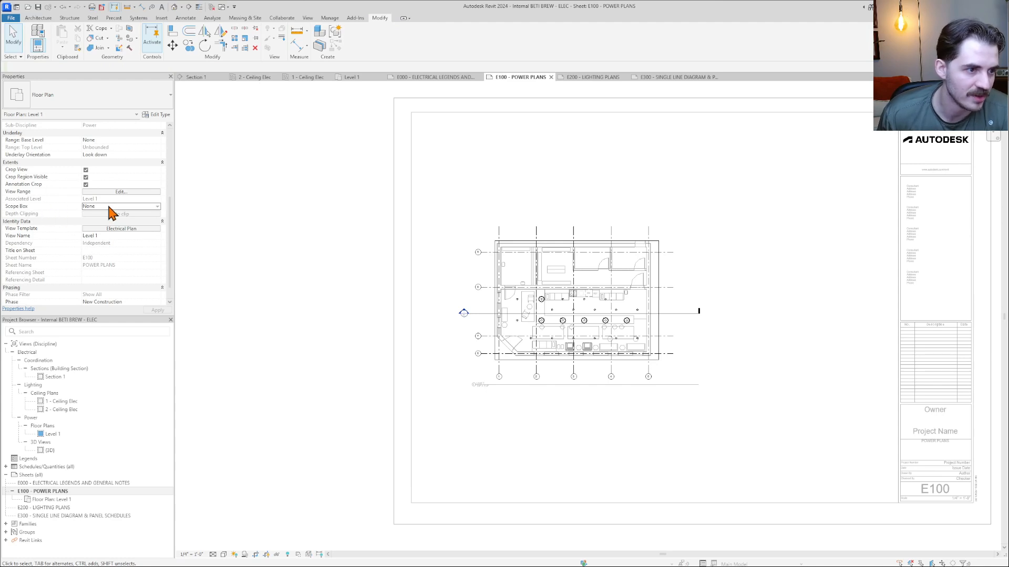
{"action": "left_click", "coordinate": [158, 207]}
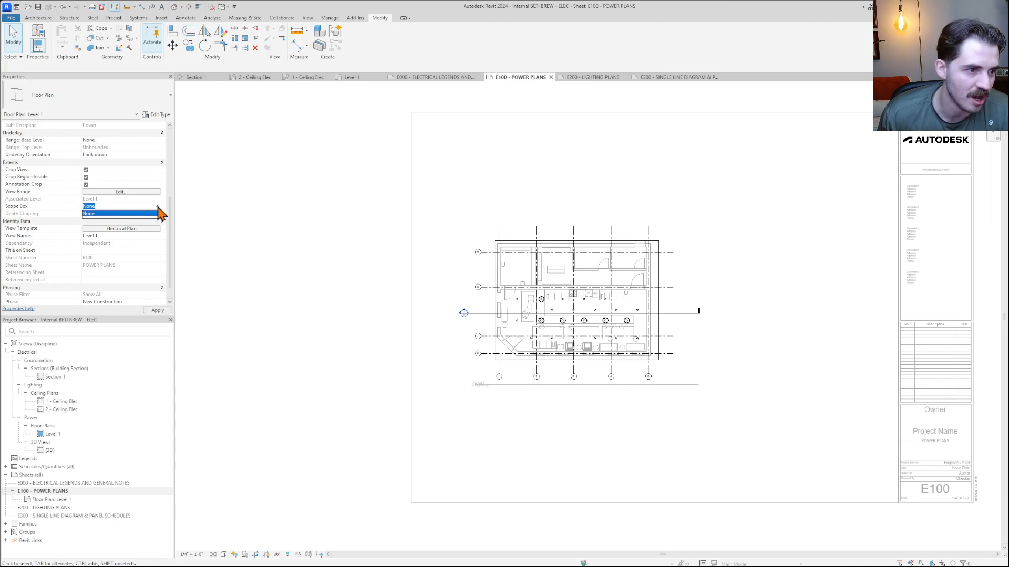
{"action": "left_click", "coordinate": [158, 207]}
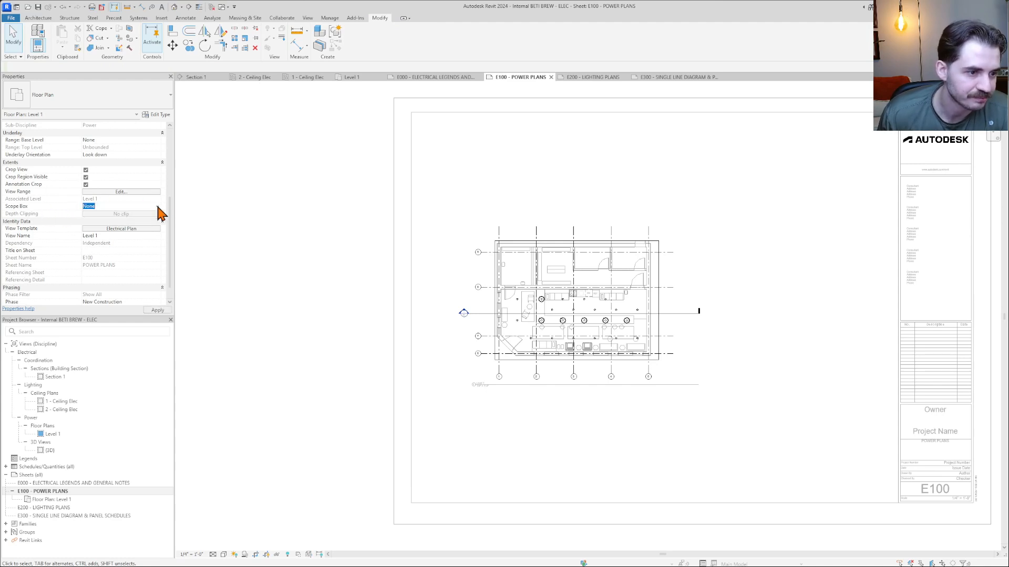
{"action": "double_click", "coordinate": [746, 326]}
{"action": "scroll", "coordinate": [673, 306], "scroll_direction": "up", "scroll_amount": 3}
{"action": "scroll", "coordinate": [672, 306], "scroll_direction": "up", "scroll_amount": 1}
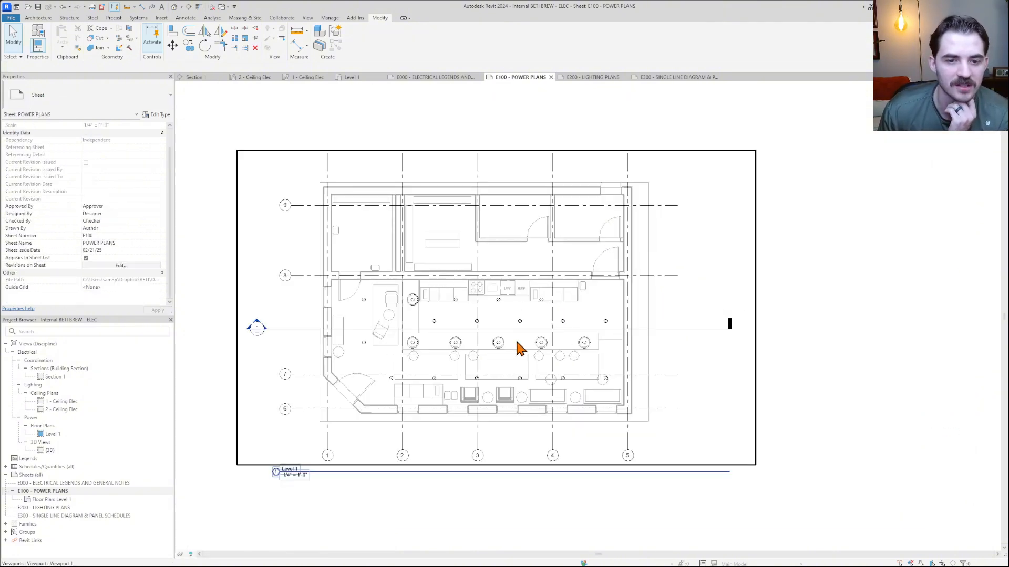
{"action": "scroll", "coordinate": [594, 319], "scroll_direction": "down", "scroll_amount": 3}
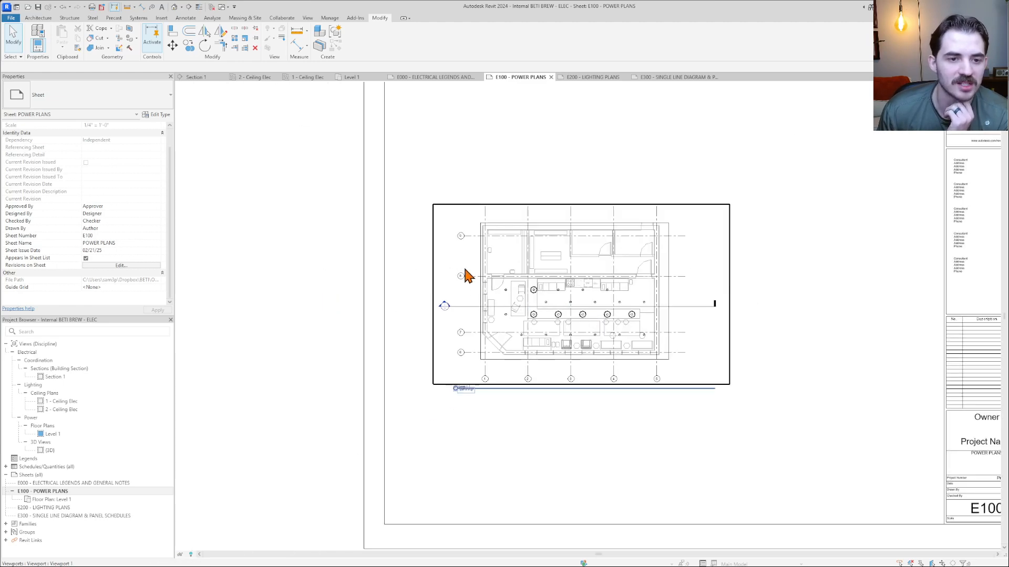
- Activate the Level 1 view on sheet E100 and examine the building's walls, grids and crop extents up close
{"action": "double_click", "coordinate": [467, 265]}
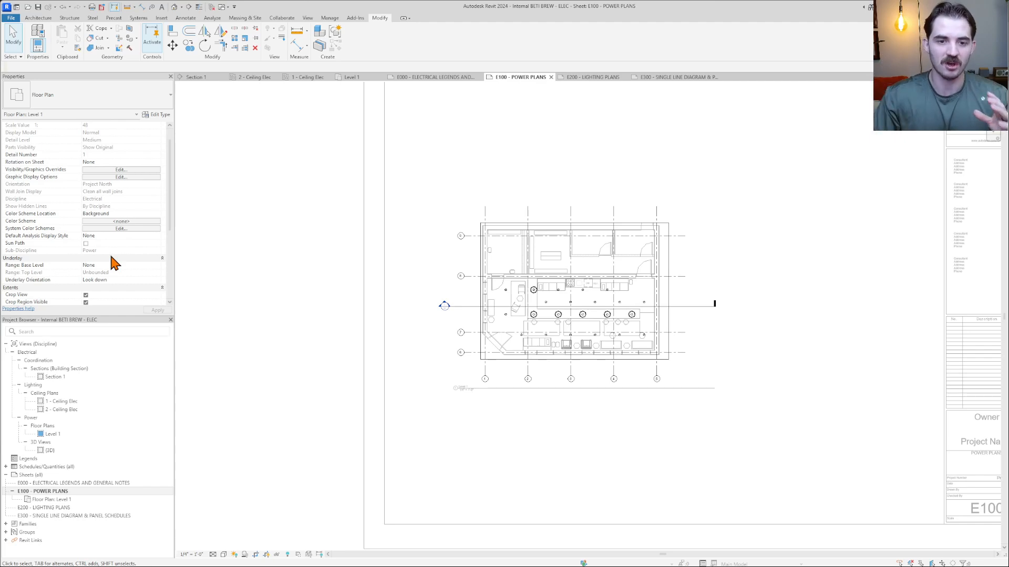
{"action": "scroll", "coordinate": [541, 308], "scroll_direction": "up", "scroll_amount": 6}
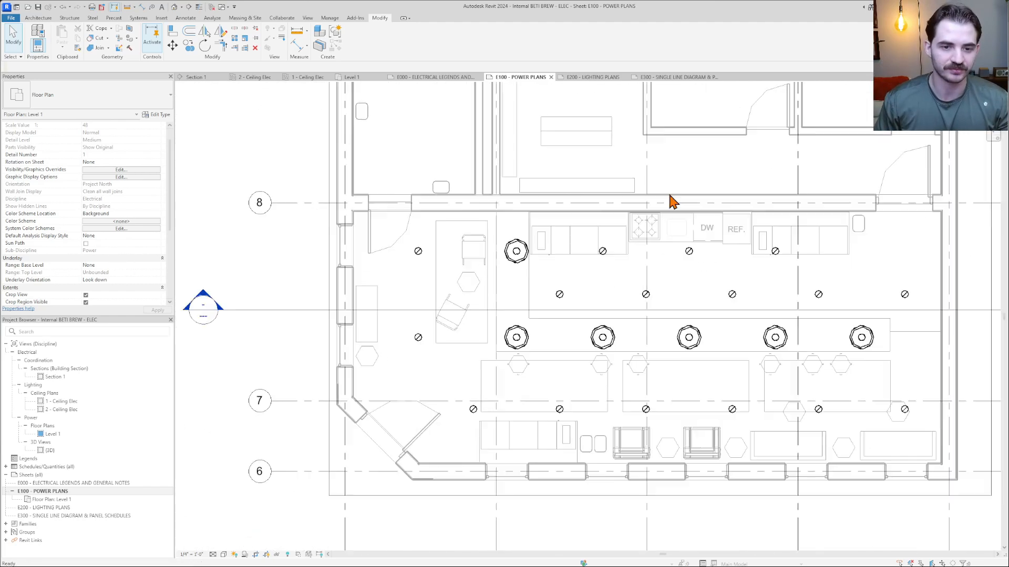
{"action": "scroll", "coordinate": [669, 195], "scroll_direction": "up", "scroll_amount": 1}
{"action": "scroll", "coordinate": [669, 195], "scroll_direction": "down", "scroll_amount": 2}
{"action": "middle_click_drag", "start_coordinate": [669, 195], "coordinate": [615, 266]}
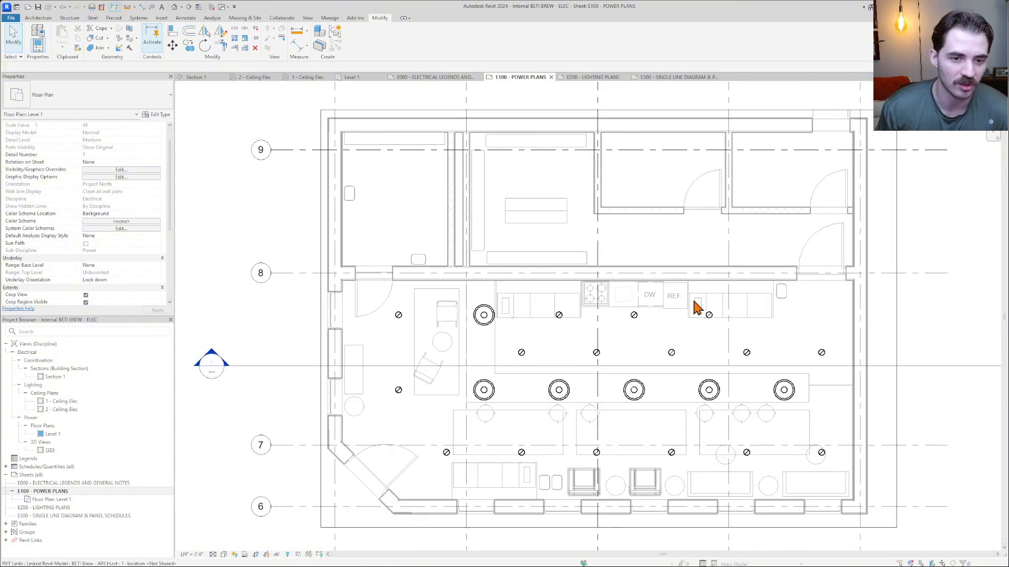
{"action": "scroll", "coordinate": [695, 307], "scroll_direction": "down", "scroll_amount": 5}
{"action": "scroll", "coordinate": [701, 354], "scroll_direction": "up", "scroll_amount": 2}
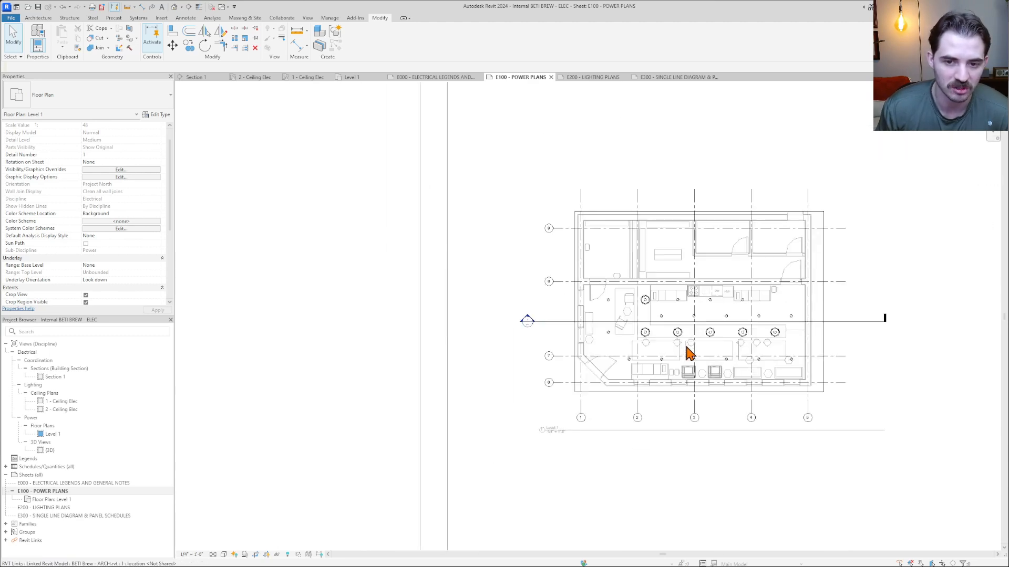
{"action": "scroll", "coordinate": [690, 353], "scroll_direction": "up", "scroll_amount": 4}
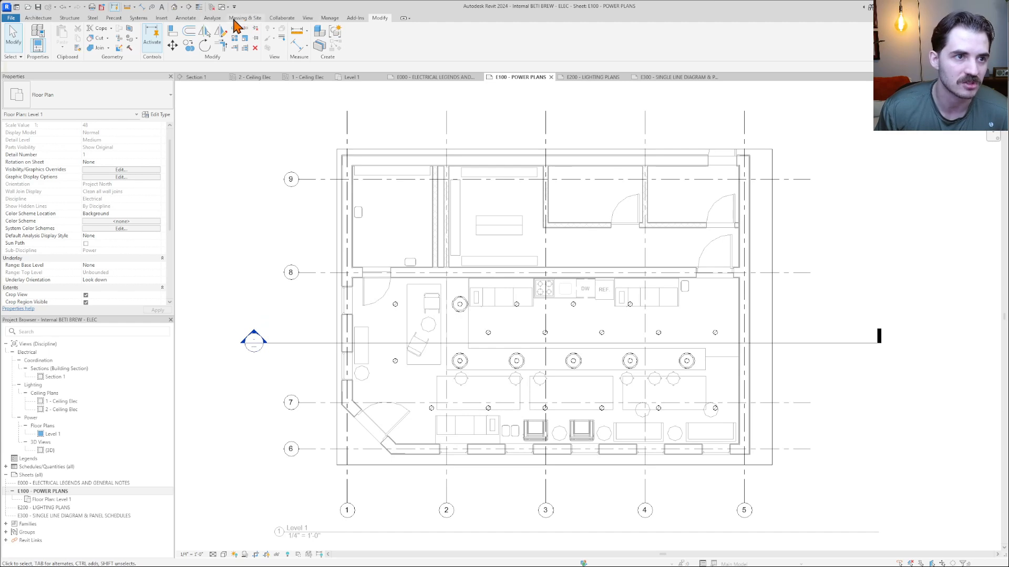
- Draw a scope box in the Level 1 view around the northern rooms, from the northwest corner to the east wall at grid 8
{"action": "left_click", "coordinate": [308, 18]}
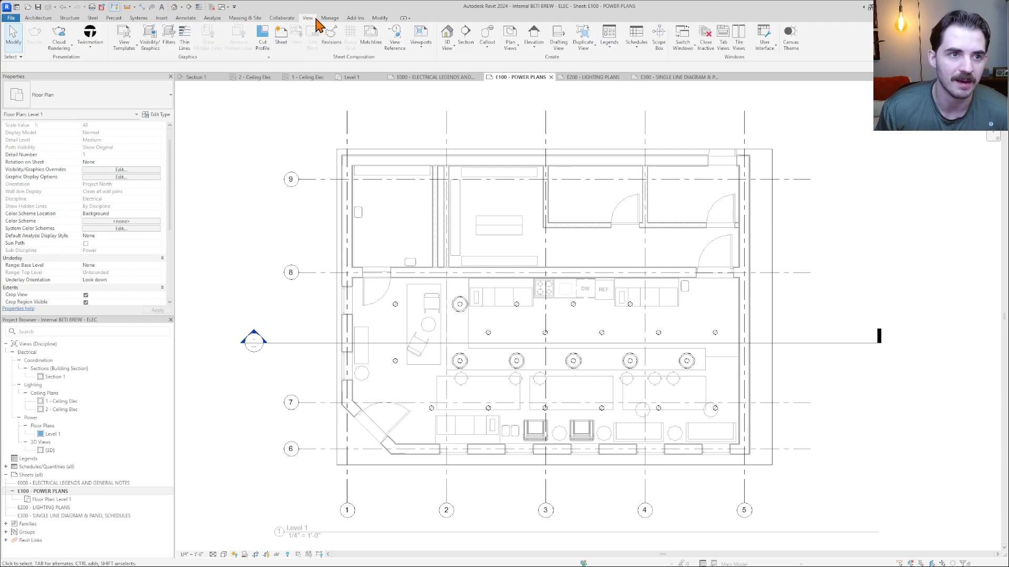
{"action": "left_click", "coordinate": [658, 38]}
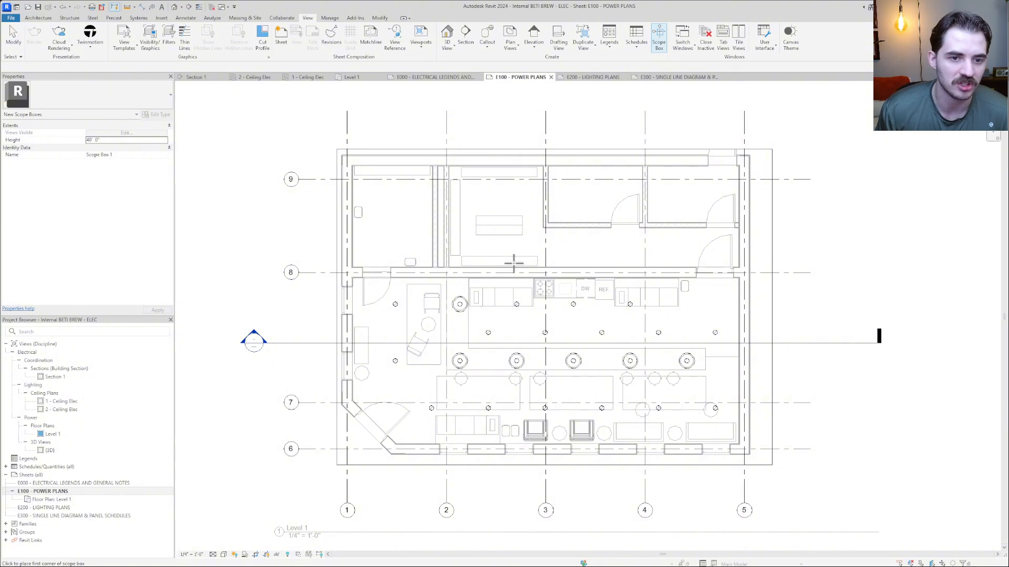
{"action": "scroll", "coordinate": [445, 261], "scroll_direction": "up", "scroll_amount": 2}
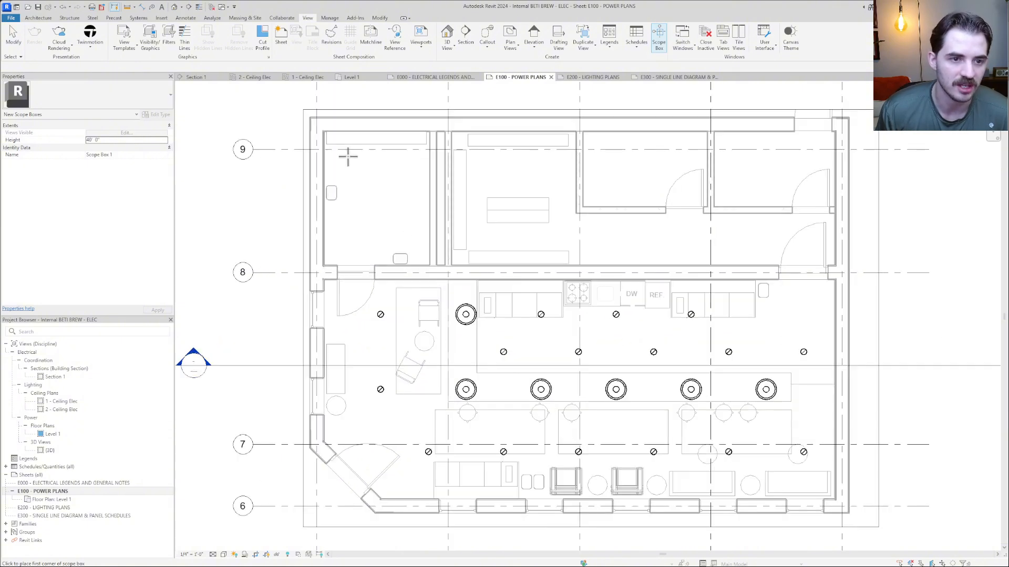
{"action": "scroll", "coordinate": [317, 122], "scroll_direction": "up", "scroll_amount": 2}
{"action": "left_click", "coordinate": [317, 122]}
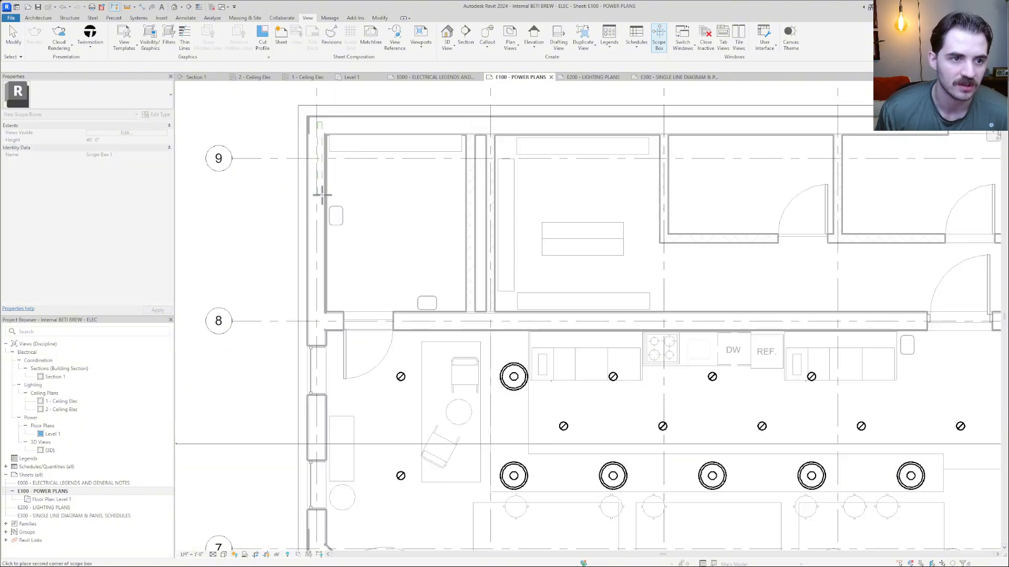
{"action": "scroll", "coordinate": [662, 312], "scroll_direction": "down", "scroll_amount": 3}
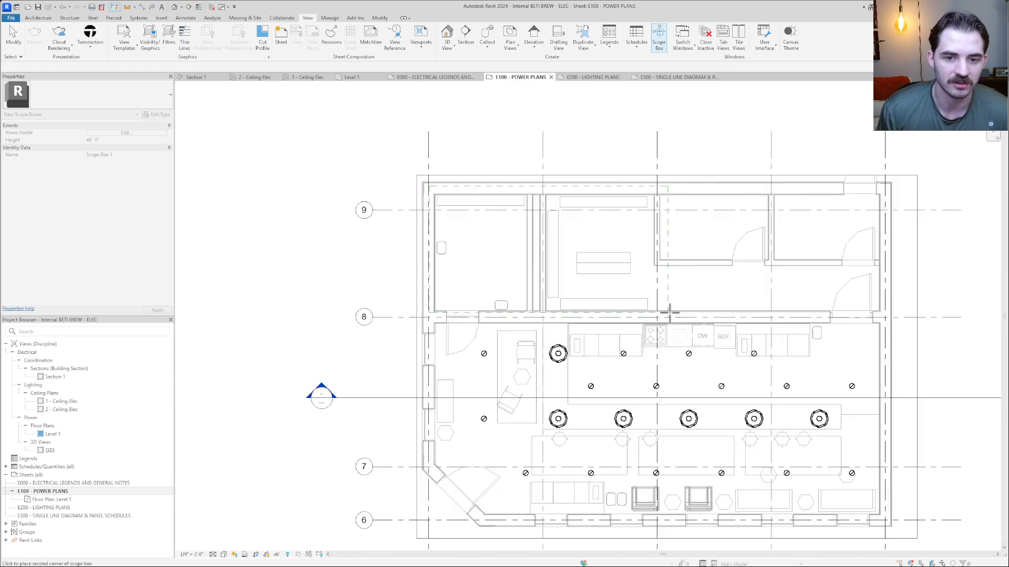
{"action": "left_click", "coordinate": [885, 319]}
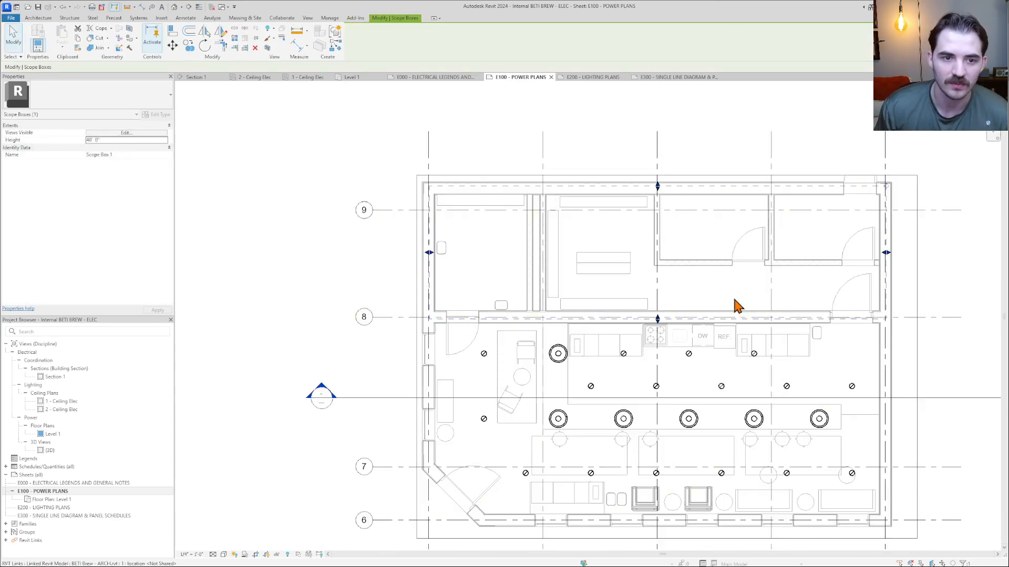
- Name the scope box "back of house" and clear the selection
{"action": "left_click", "coordinate": [112, 155]}
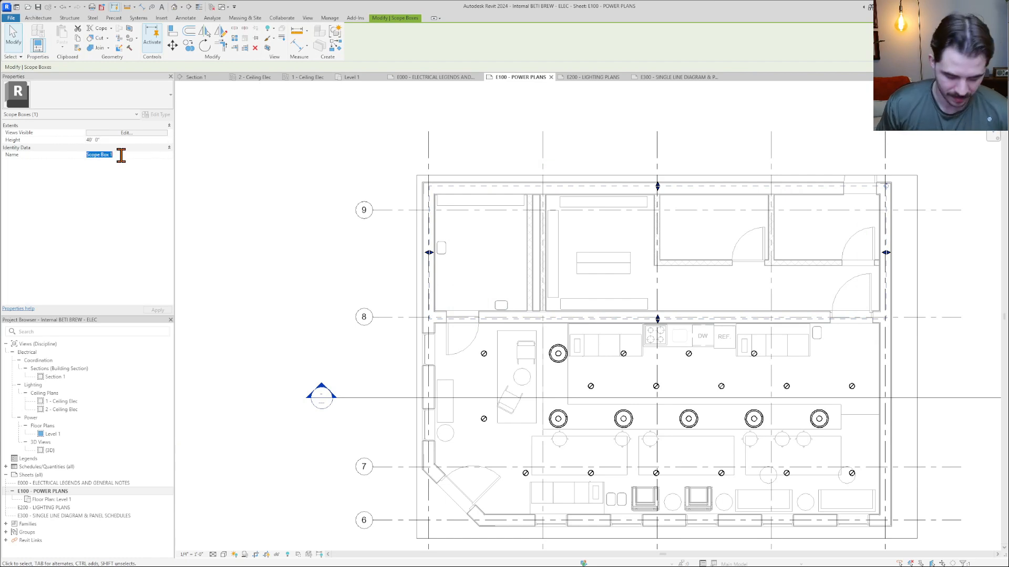
{"action": "type", "text": "back of house"}
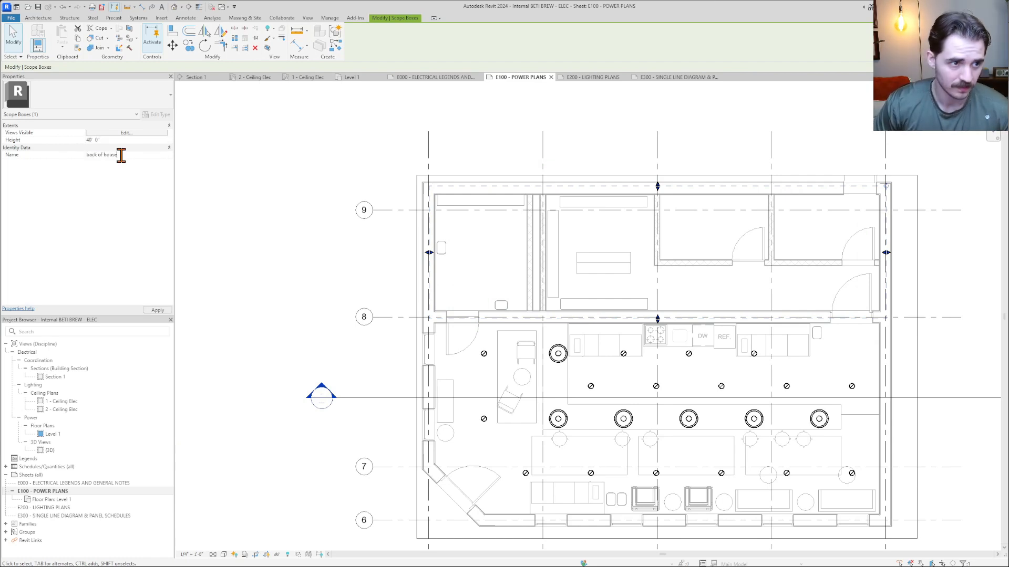
{"action": "left_click", "coordinate": [322, 250]}
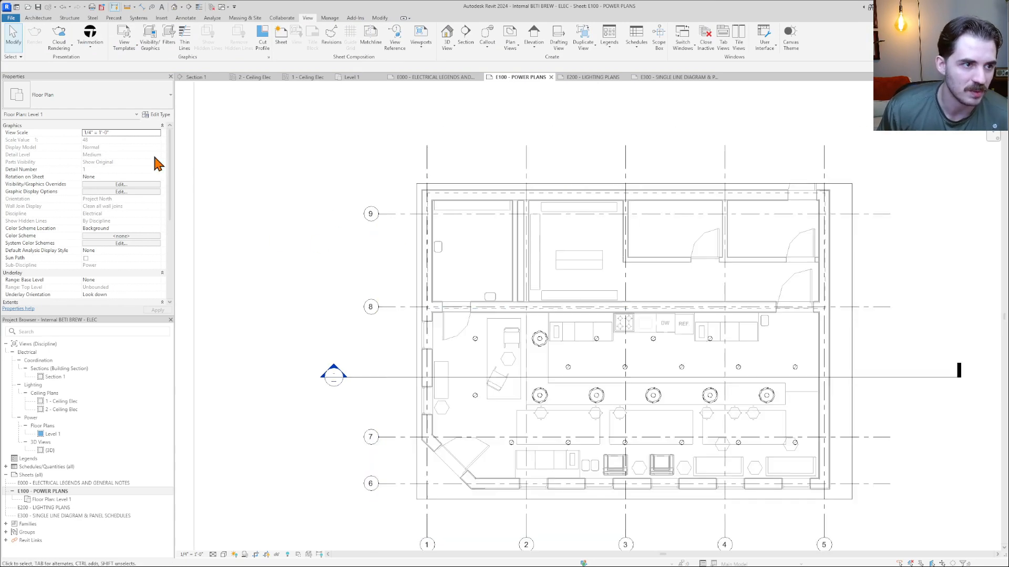
- Try the back of house scope box on the Level 1 view and reset its Scope Box setting to None
{"action": "scroll", "coordinate": [105, 211], "scroll_direction": "down", "scroll_amount": 7}
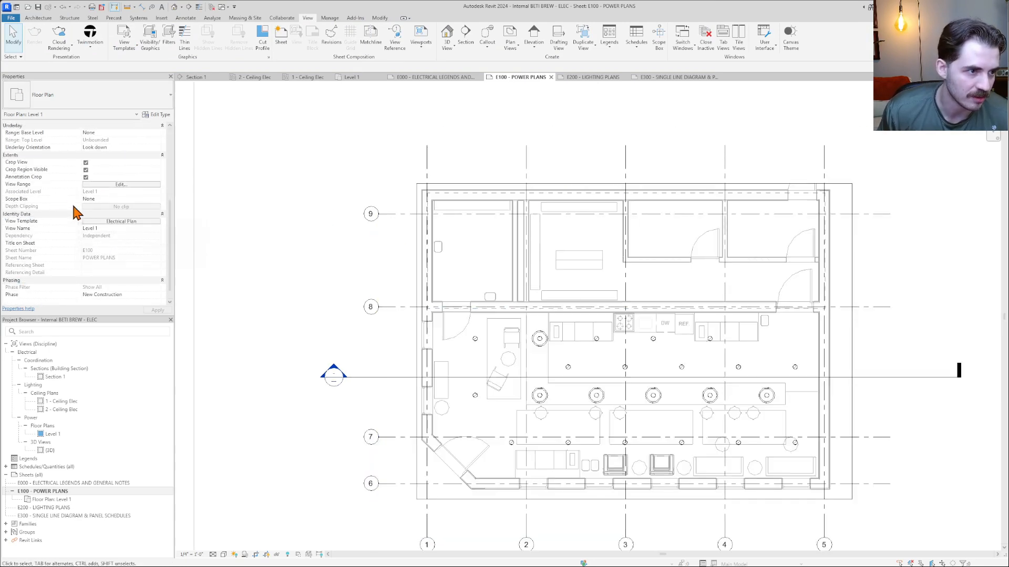
{"action": "left_click", "coordinate": [157, 200]}
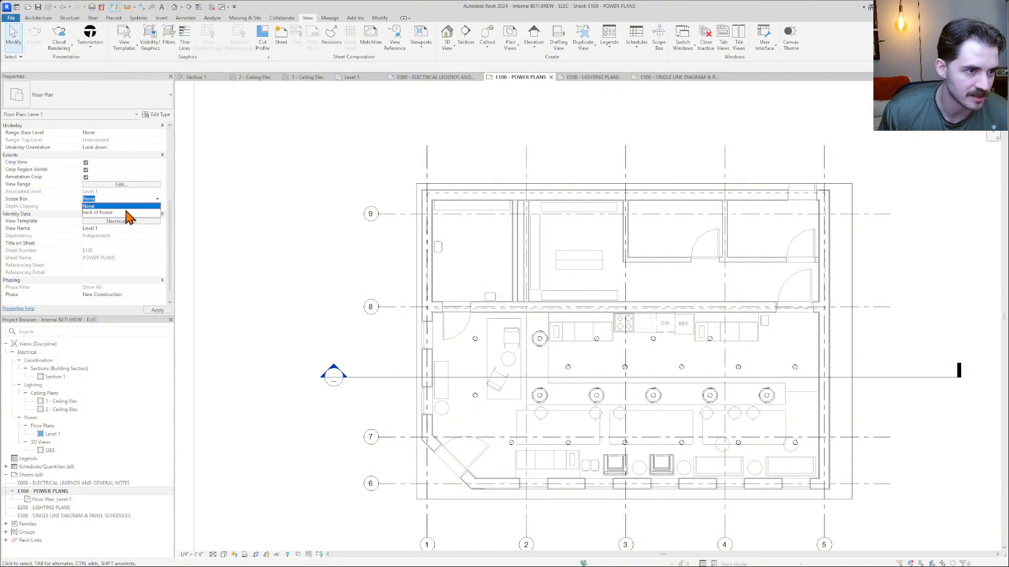
{"action": "left_click", "coordinate": [105, 212]}
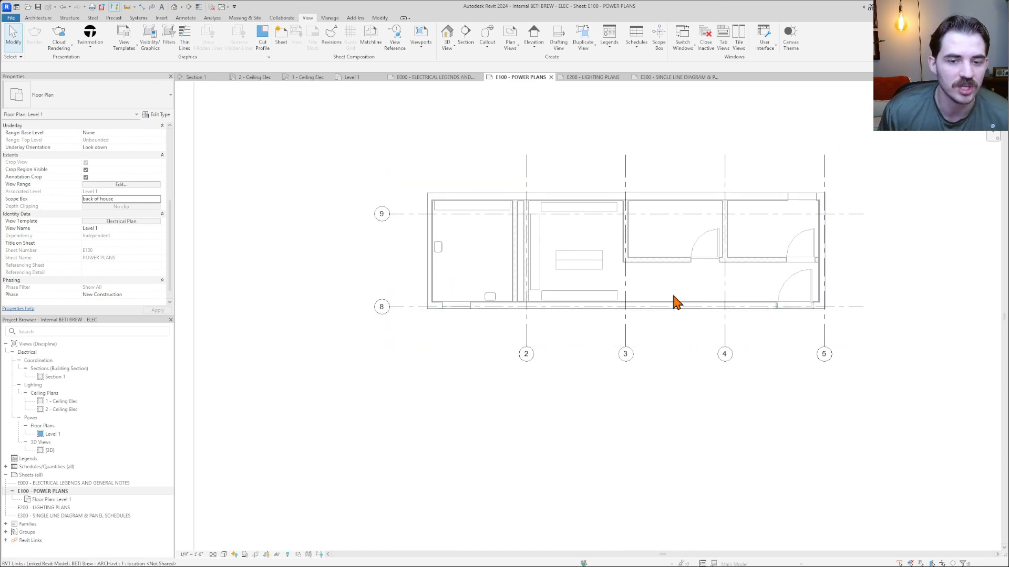
{"action": "left_click", "coordinate": [157, 200]}
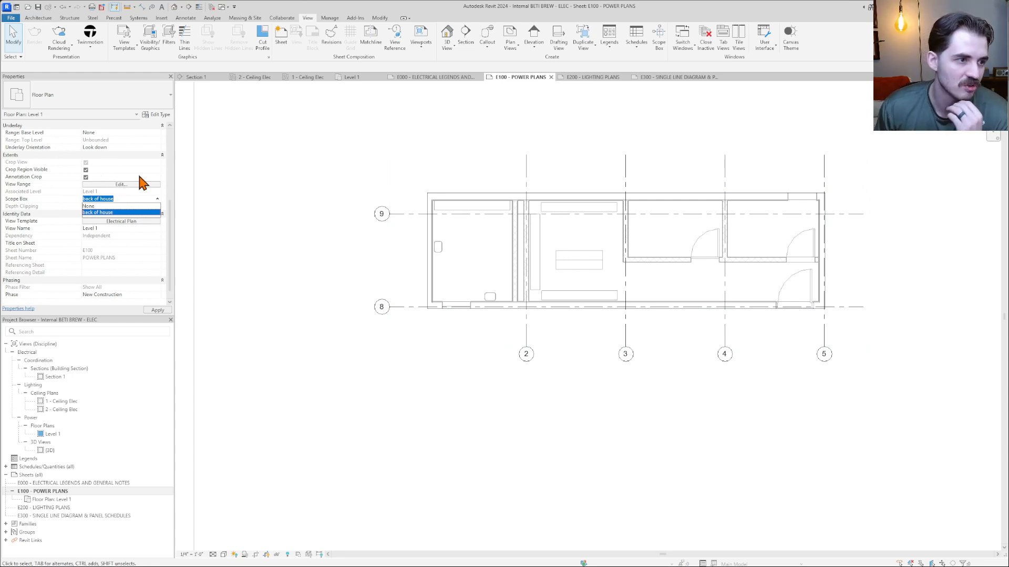
{"action": "left_click", "coordinate": [105, 206]}
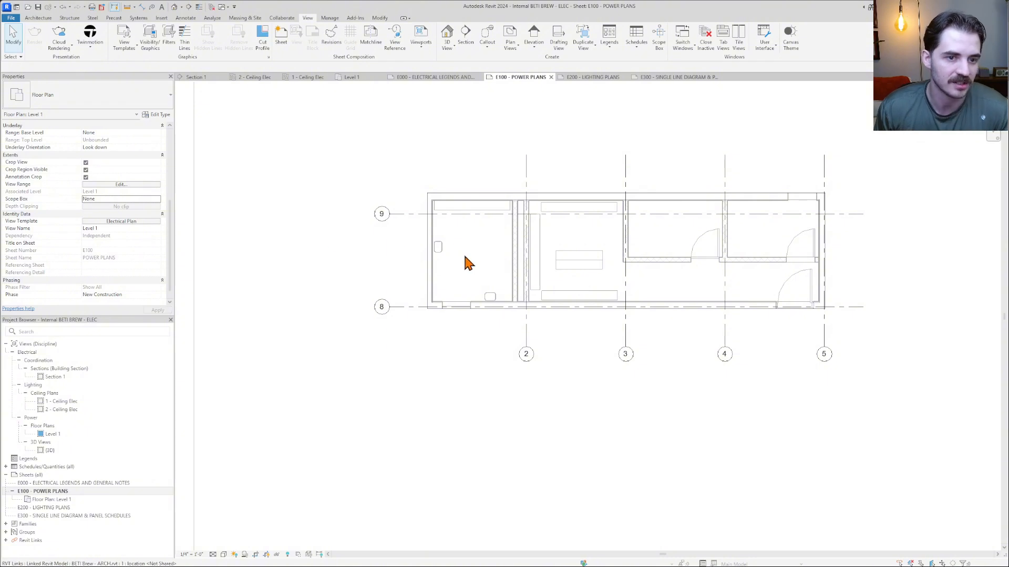
- Enlarge the Level 1 crop region on all four sides around the building and remove the back of house scope box from the view
{"action": "left_click", "coordinate": [427, 244]}
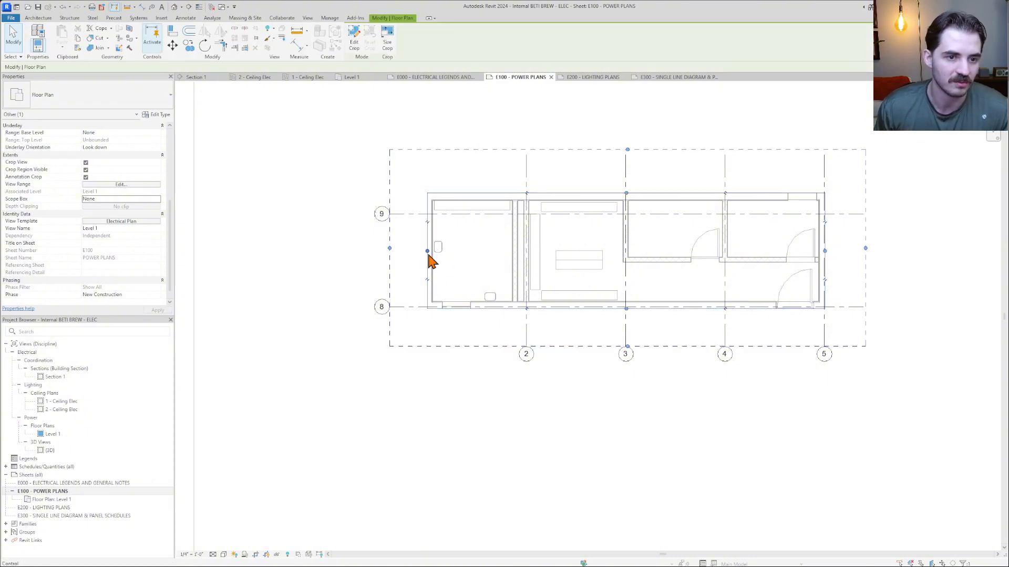
{"action": "left_click_drag", "start_coordinate": [428, 251], "coordinate": [367, 252]}
{"action": "scroll", "coordinate": [368, 253], "scroll_direction": "down", "scroll_amount": 3}
{"action": "left_click_drag", "start_coordinate": [489, 282], "coordinate": [488, 364]}
{"action": "left_click_drag", "start_coordinate": [596, 294], "coordinate": [624, 293]}
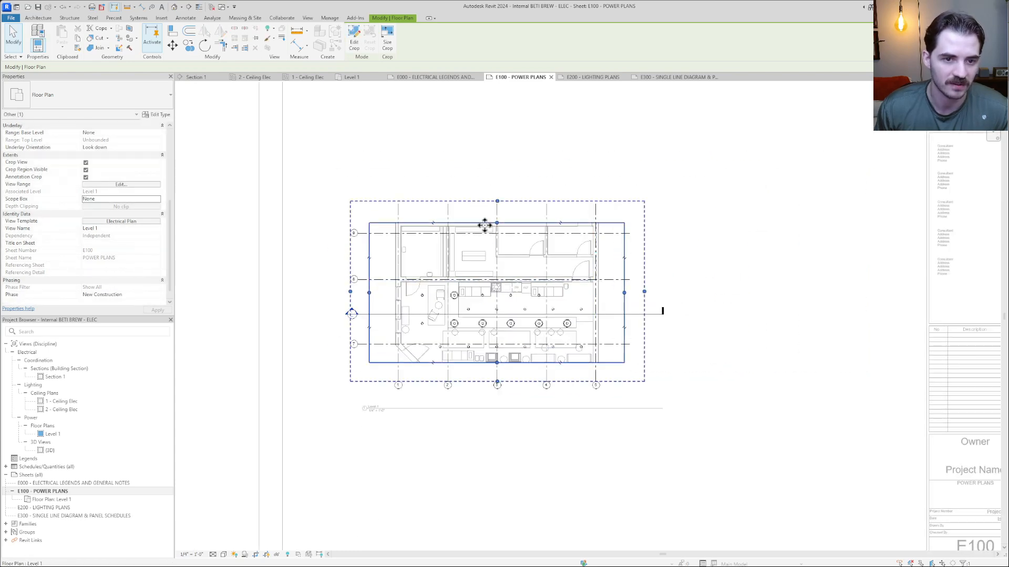
{"action": "left_click_drag", "start_coordinate": [483, 223], "coordinate": [498, 212]}
{"action": "left_click", "coordinate": [742, 261]}
{"action": "scroll", "coordinate": [451, 223], "scroll_direction": "up", "scroll_amount": 2}
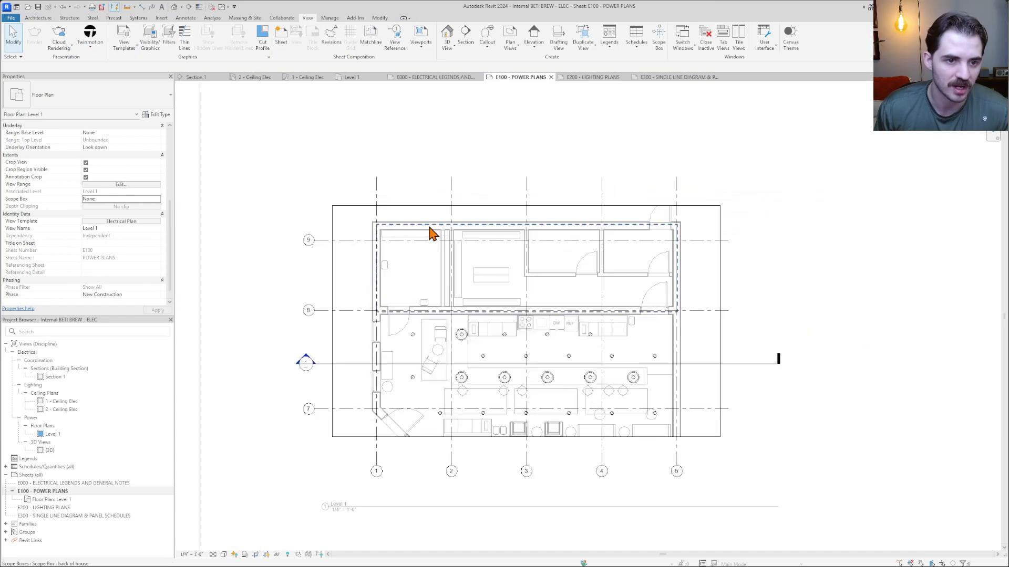
{"action": "left_click", "coordinate": [430, 233]}
{"action": "key", "text": "Escape"}
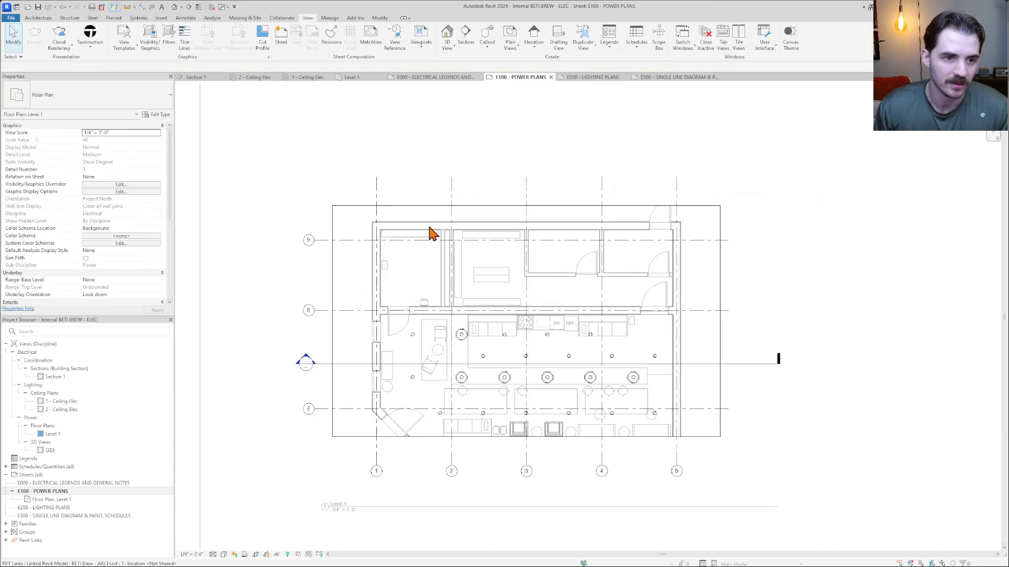
- Extend the crop region's south edge just beyond the wall at grid 6 and deactivate the Level 1 view
{"action": "left_click", "coordinate": [526, 437]}
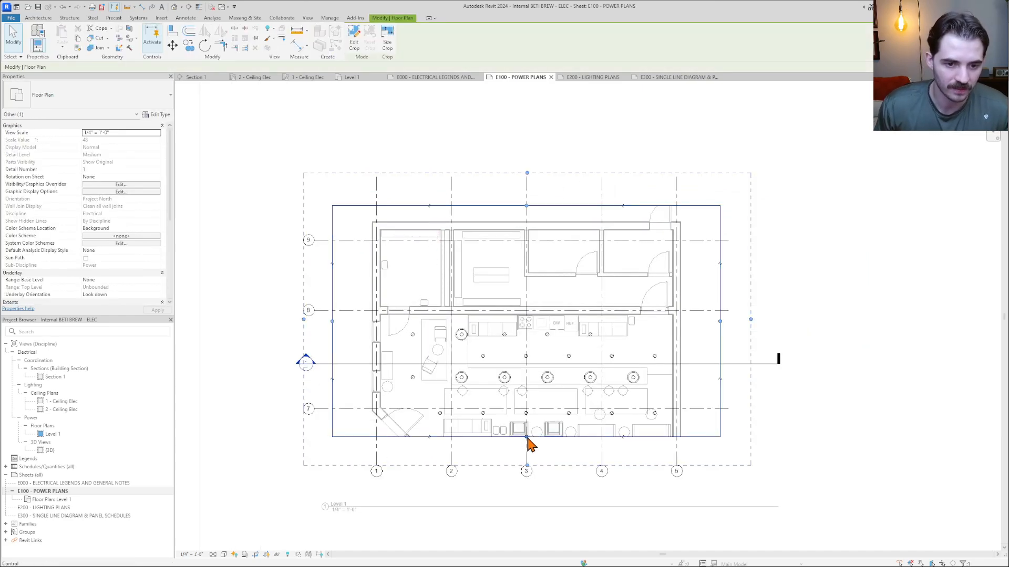
{"action": "left_click_drag", "start_coordinate": [526, 438], "coordinate": [528, 467]}
{"action": "left_click", "coordinate": [879, 351]}
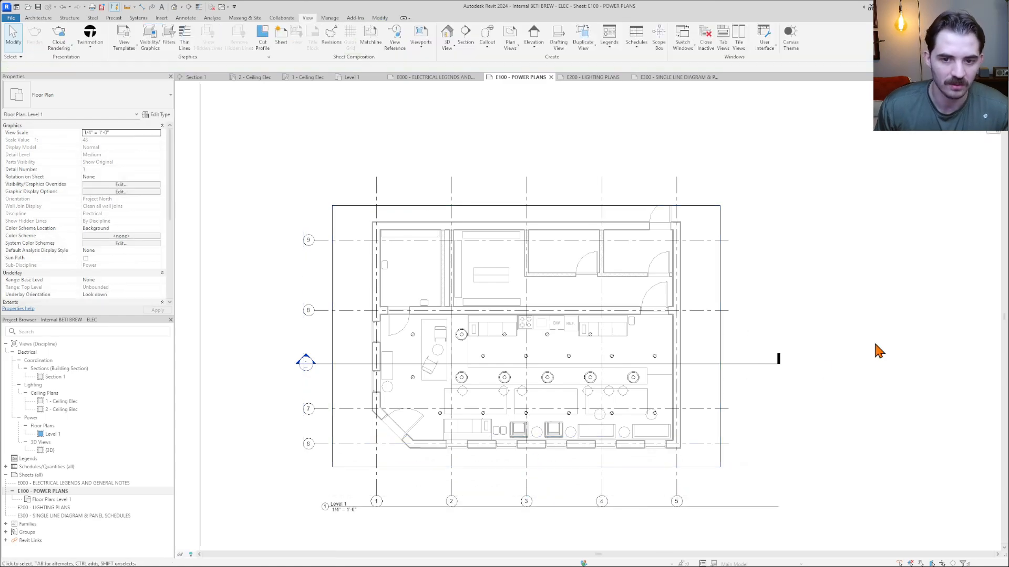
{"action": "double_click", "coordinate": [878, 351]}
{"action": "middle_click", "coordinate": [641, 274]}
{"action": "middle_click", "coordinate": [641, 273]}
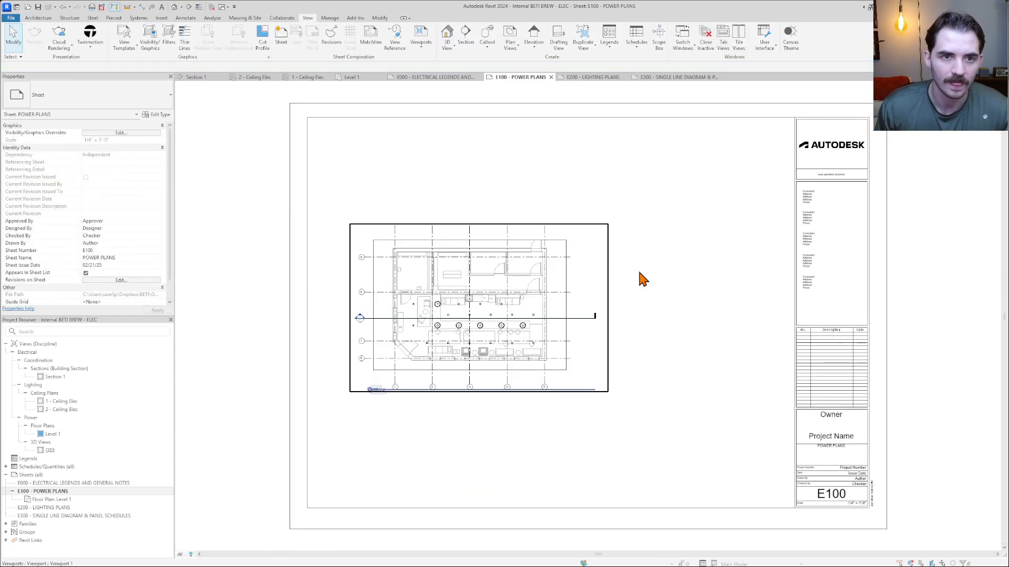
{"action": "left_click", "coordinate": [513, 333]}
{"action": "left_click", "coordinate": [480, 446]}
- Move the Level 1 view title slightly down so it clears the lower grid bubbles, and clear the selection
{"action": "scroll", "coordinate": [434, 415], "scroll_direction": "up", "scroll_amount": 1}
{"action": "scroll", "coordinate": [434, 415], "scroll_direction": "up", "scroll_amount": 2}
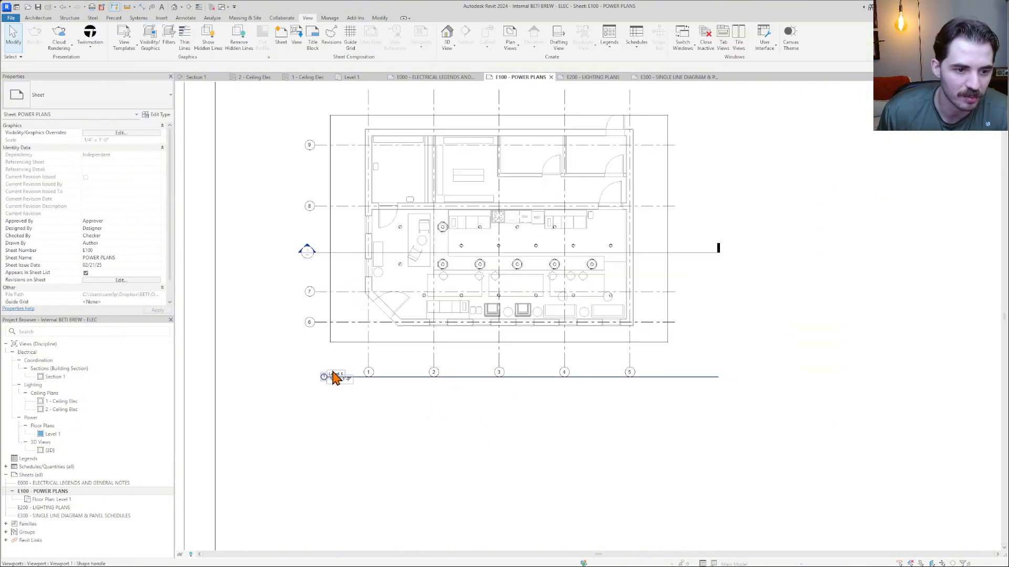
{"action": "left_click", "coordinate": [342, 375]}
{"action": "scroll", "coordinate": [336, 376], "scroll_direction": "up", "scroll_amount": 3}
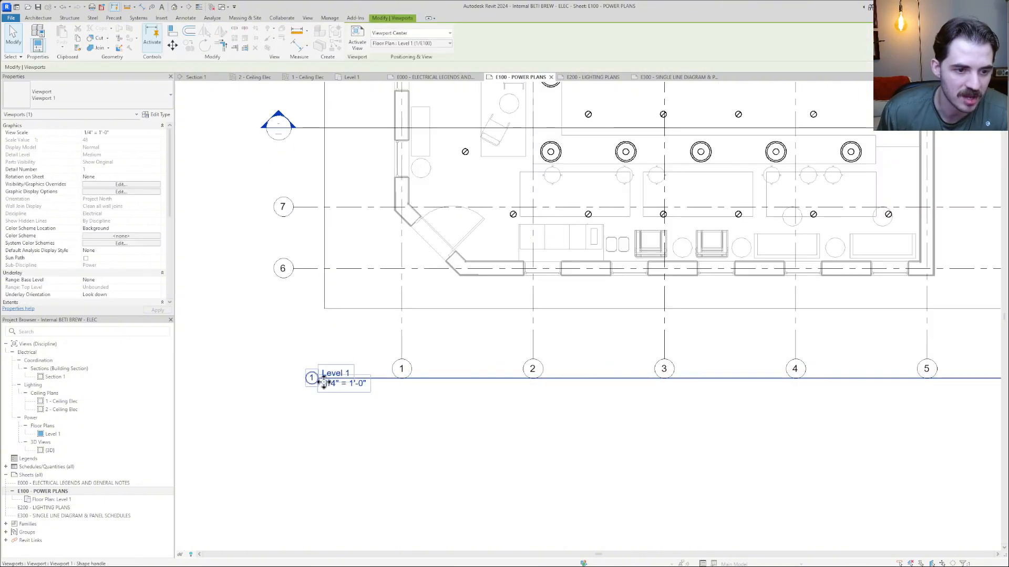
{"action": "scroll", "coordinate": [399, 399], "scroll_direction": "down", "scroll_amount": 2}
{"action": "left_click", "coordinate": [451, 423]}
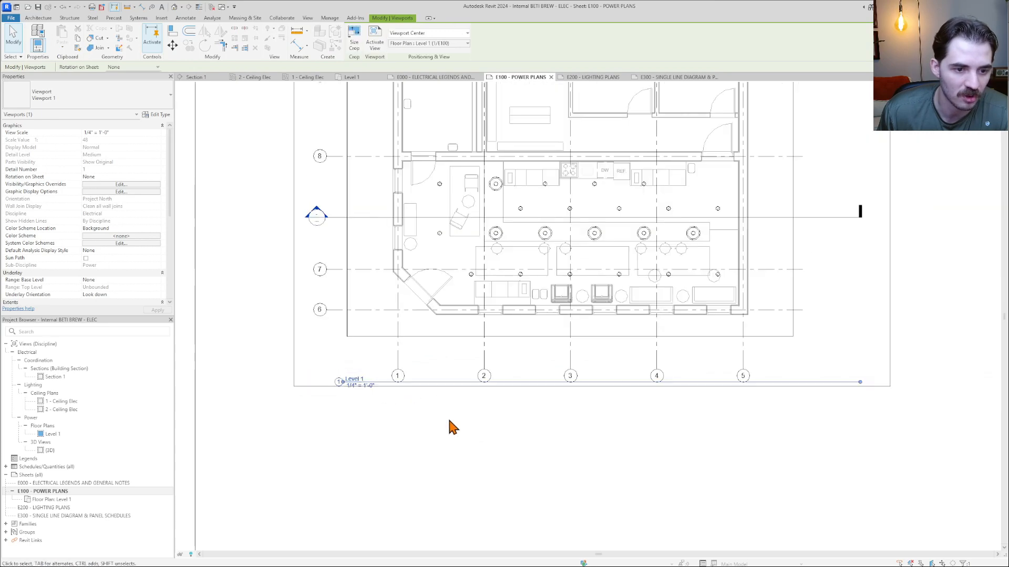
{"action": "scroll", "coordinate": [381, 389], "scroll_direction": "up", "scroll_amount": 2}
{"action": "left_click", "coordinate": [379, 377]}
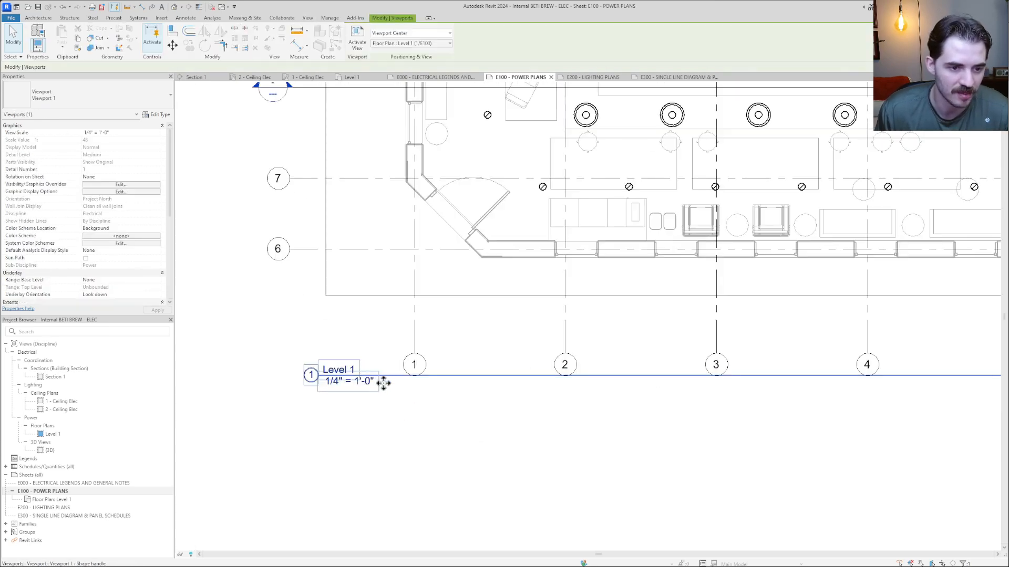
{"action": "left_click_drag", "start_coordinate": [384, 383], "coordinate": [383, 396]}
{"action": "left_click", "coordinate": [397, 388]}
{"action": "scroll", "coordinate": [376, 316], "scroll_direction": "down", "scroll_amount": 2}
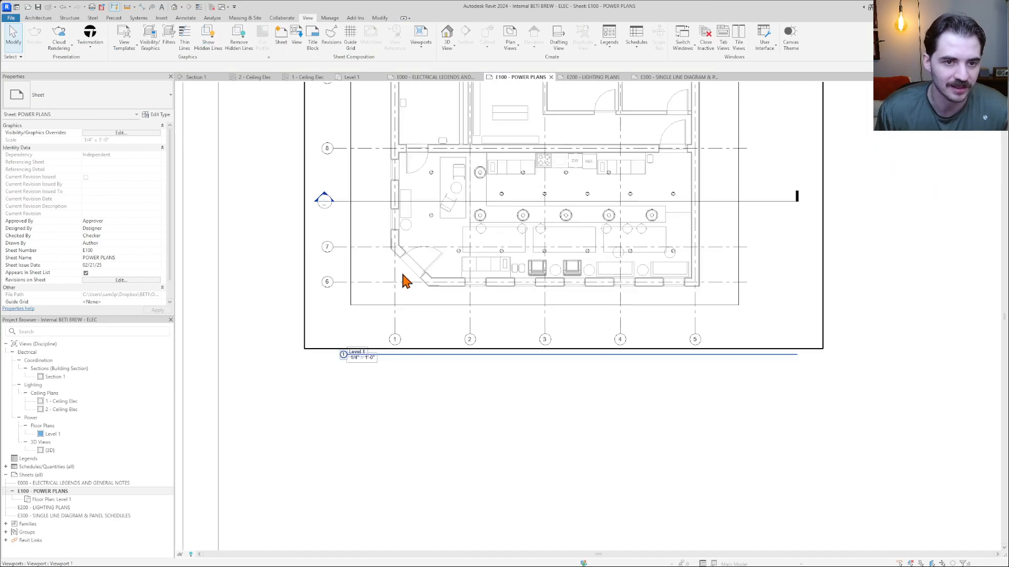
- Select the Level 1 view title and look through its viewport properties
{"action": "scroll", "coordinate": [371, 360], "scroll_direction": "up", "scroll_amount": 1}
{"action": "left_click", "coordinate": [371, 361]}
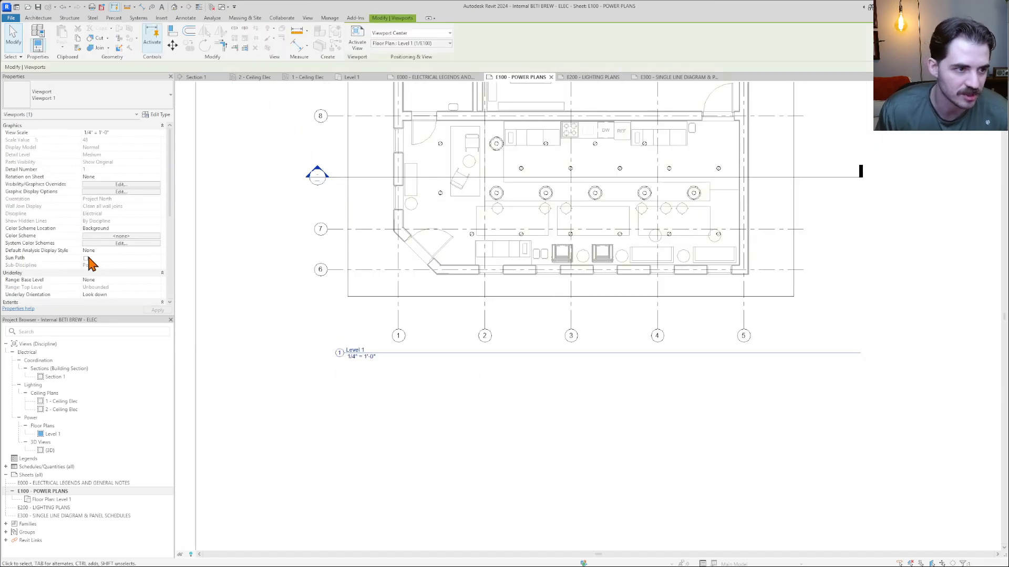
{"action": "scroll", "coordinate": [89, 263], "scroll_direction": "down", "scroll_amount": 5}
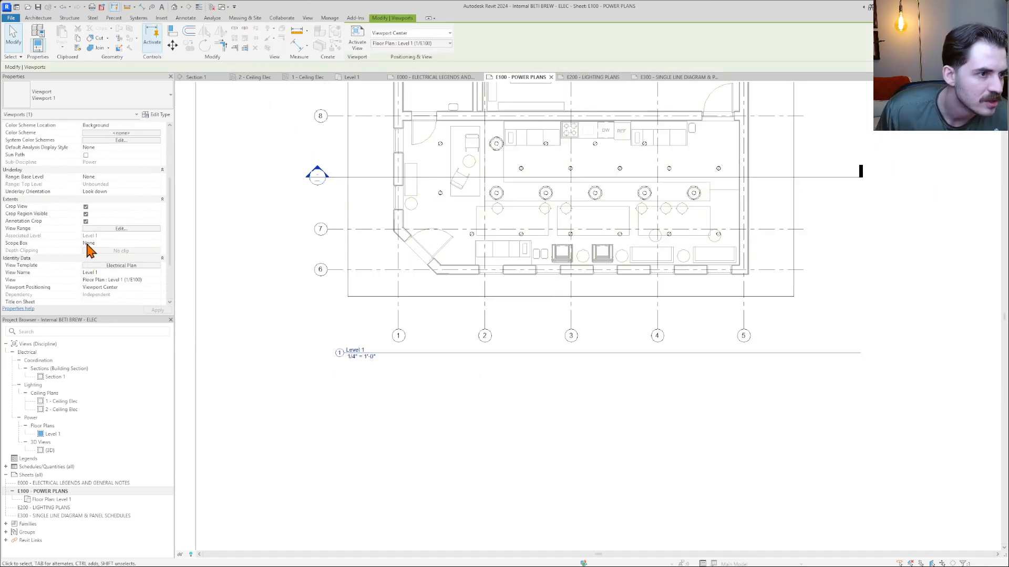
{"action": "scroll", "coordinate": [99, 246], "scroll_direction": "up", "scroll_amount": 3}
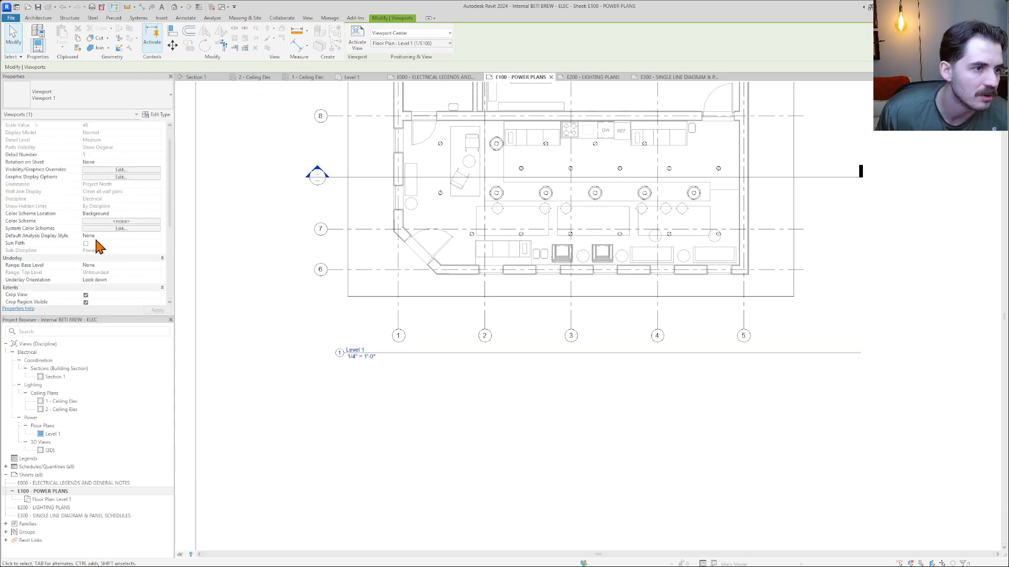
{"action": "scroll", "coordinate": [177, 293], "scroll_direction": "up", "scroll_amount": 3}
{"action": "scroll", "coordinate": [472, 387], "scroll_direction": "down", "scroll_amount": 3}
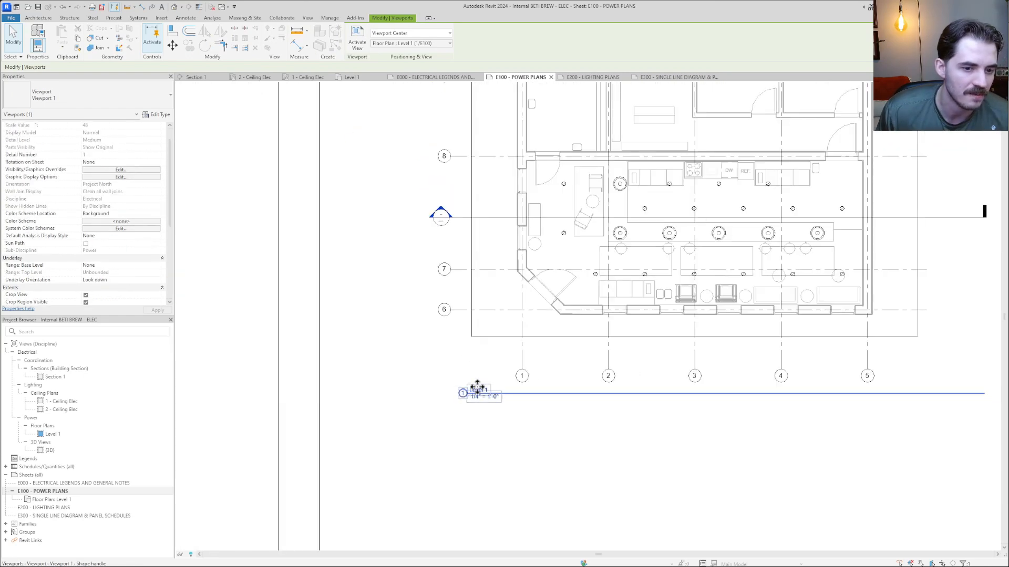
- Try to edit the Level 1 title text directly on sheet E100 and check the commands available for it
{"action": "key", "text": "Escape"}
{"action": "double_click", "coordinate": [487, 400]}
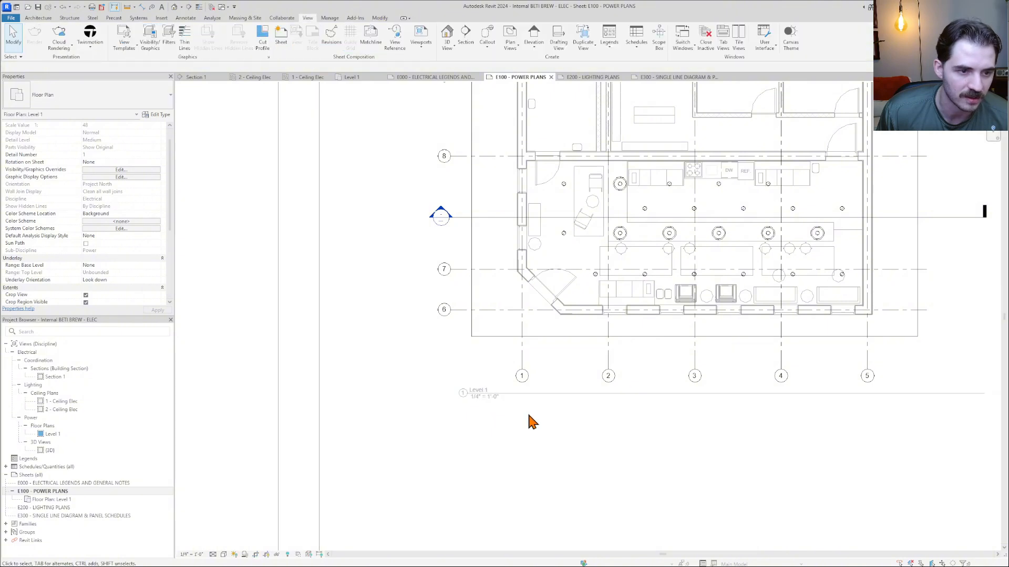
{"action": "left_click", "coordinate": [486, 397]}
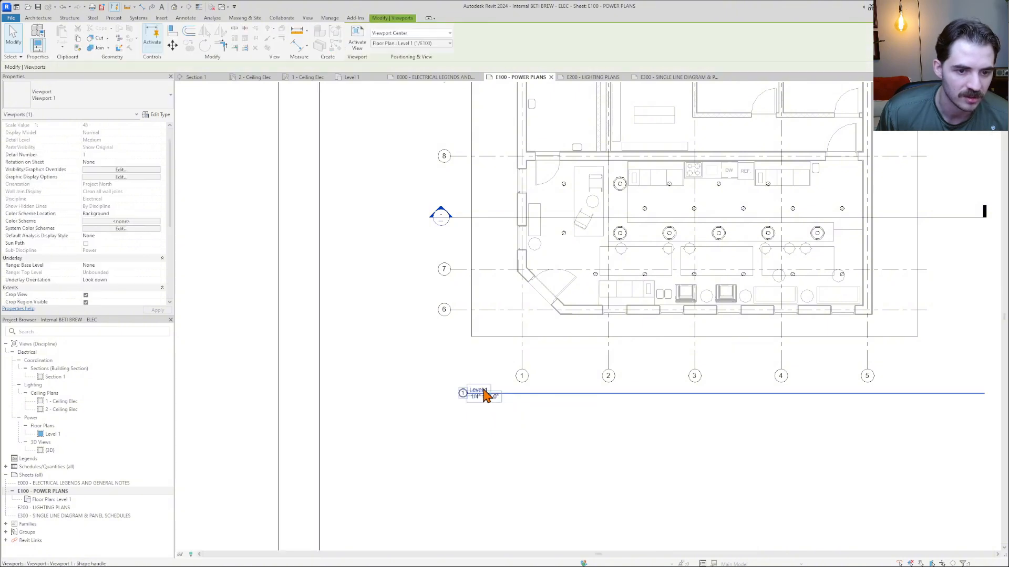
{"action": "scroll", "coordinate": [473, 390], "scroll_direction": "up", "scroll_amount": 4}
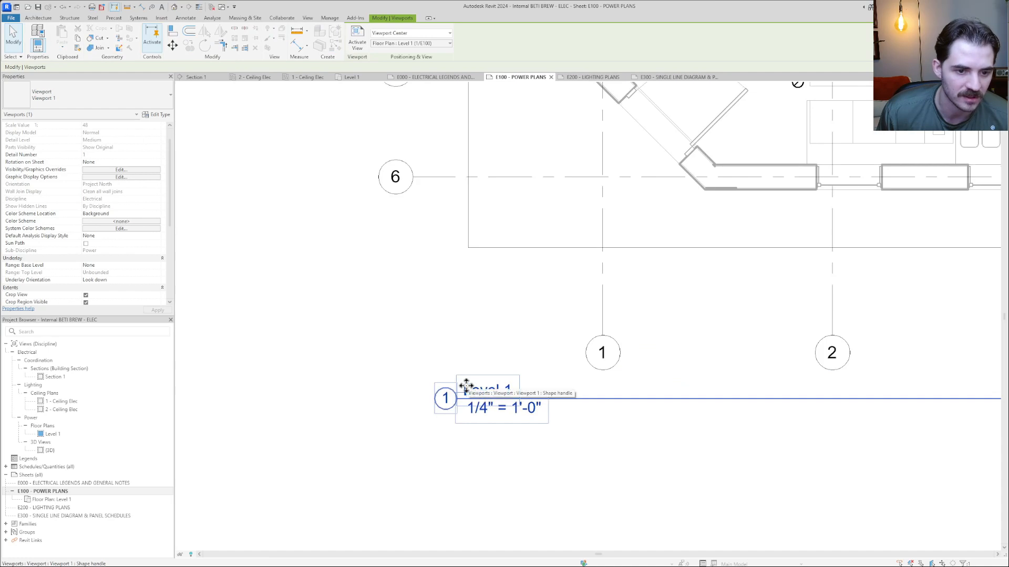
{"action": "right_click", "coordinate": [499, 386]}
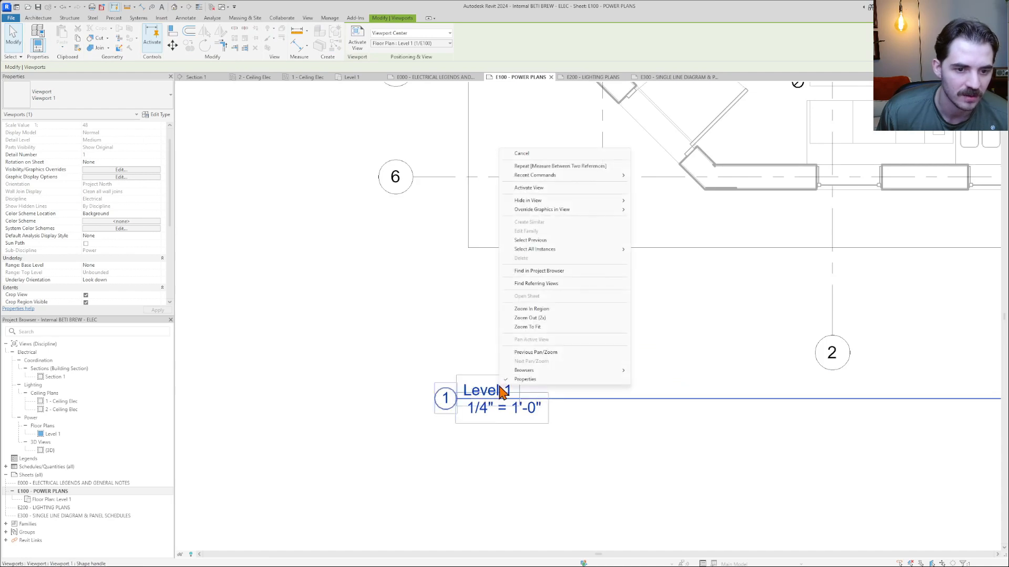
{"action": "left_click", "coordinate": [412, 367]}
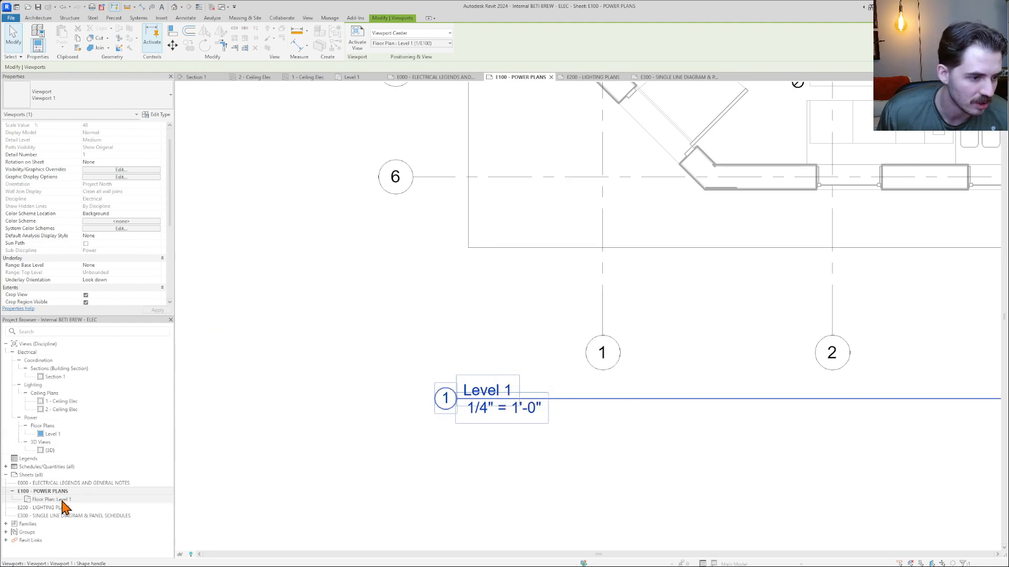
- Rename the Level 1 power floor plan view to FIRST FLOOR POWER PLAN so its title on sheet E100 reads the same
{"action": "right_click", "coordinate": [58, 436]}
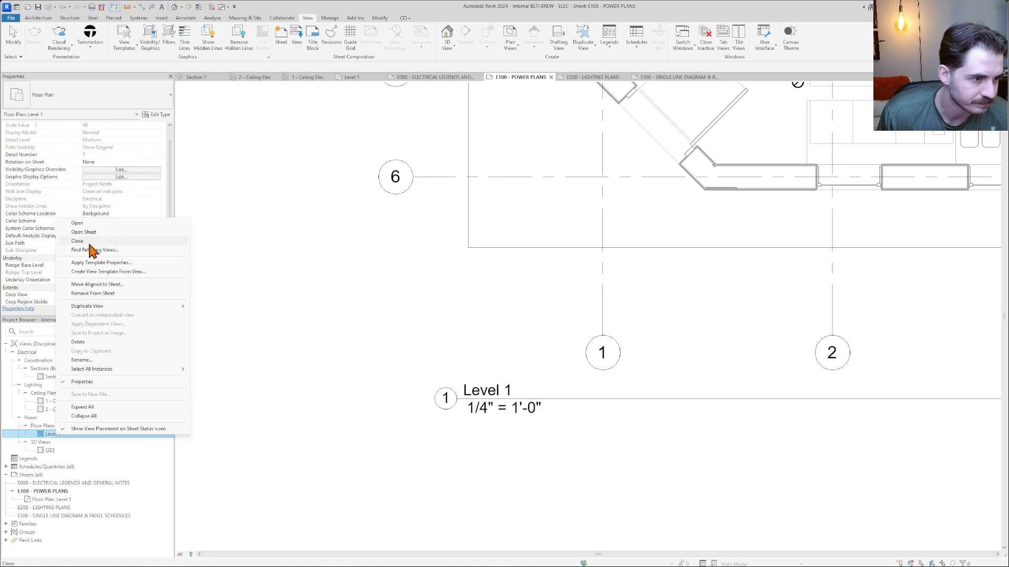
{"action": "left_click", "coordinate": [82, 361]}
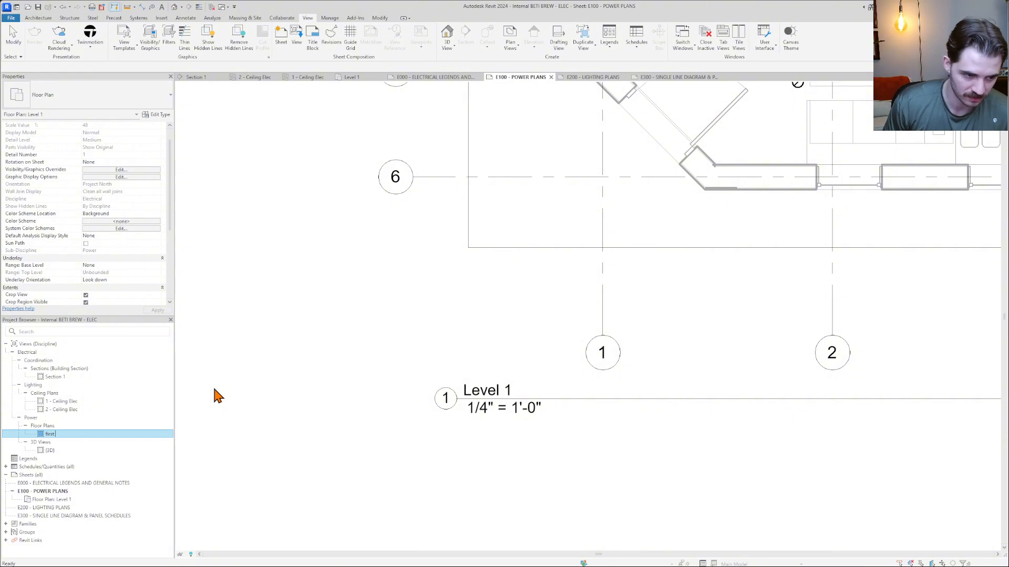
{"action": "type", "text": "fFIRST"}
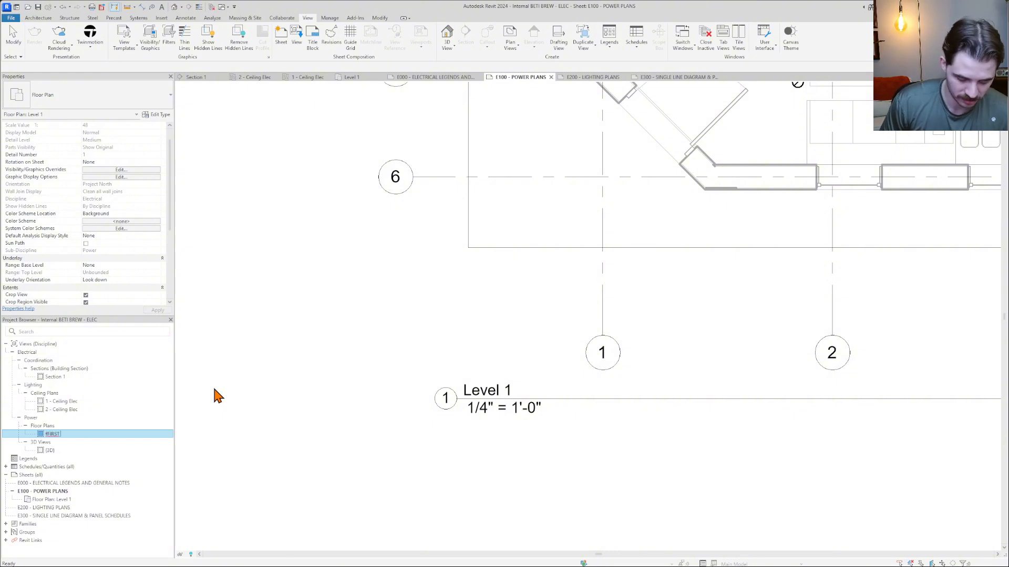
{"action": "type", "text": "FIR"}
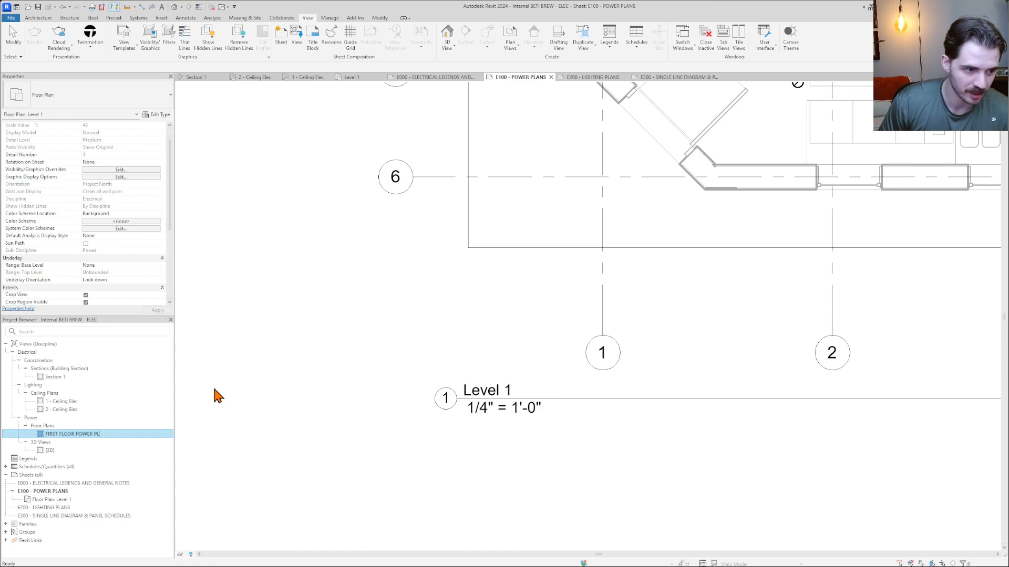
{"action": "key", "text": "Return"}
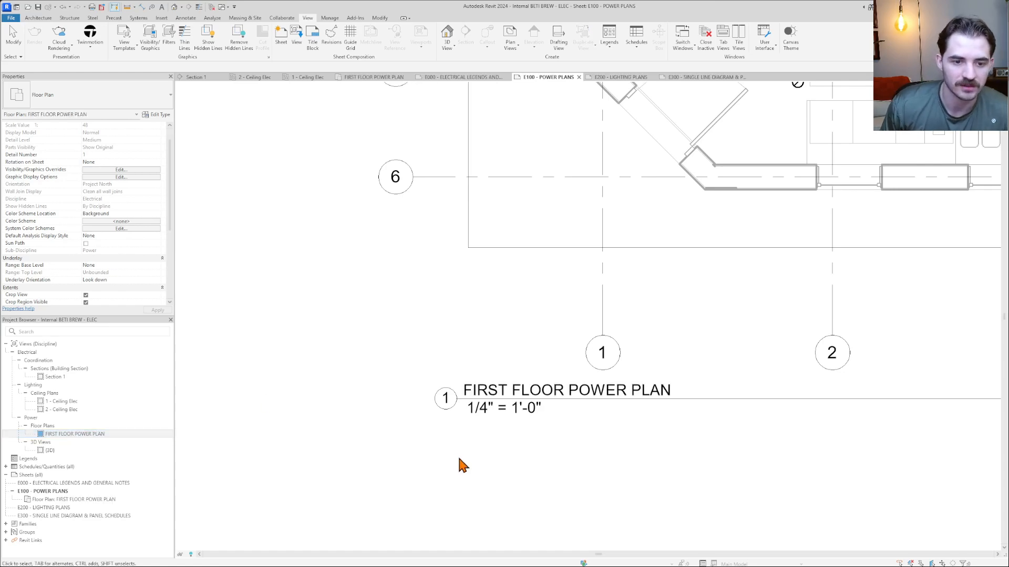
{"action": "left_click", "coordinate": [460, 466]}
- Move the First Floor Power Plan viewport with its title into the upper left corner of sheet E100's drawing area and clear the selection
{"action": "scroll", "coordinate": [461, 466], "scroll_direction": "down", "scroll_amount": 2}
{"action": "scroll", "coordinate": [508, 423], "scroll_direction": "down", "scroll_amount": 4}
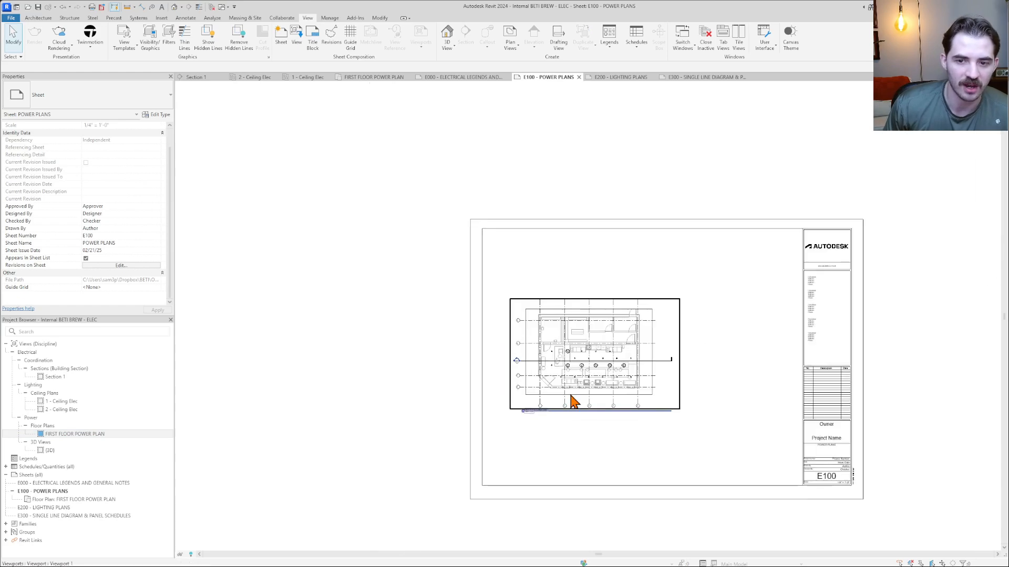
{"action": "left_click", "coordinate": [534, 368]}
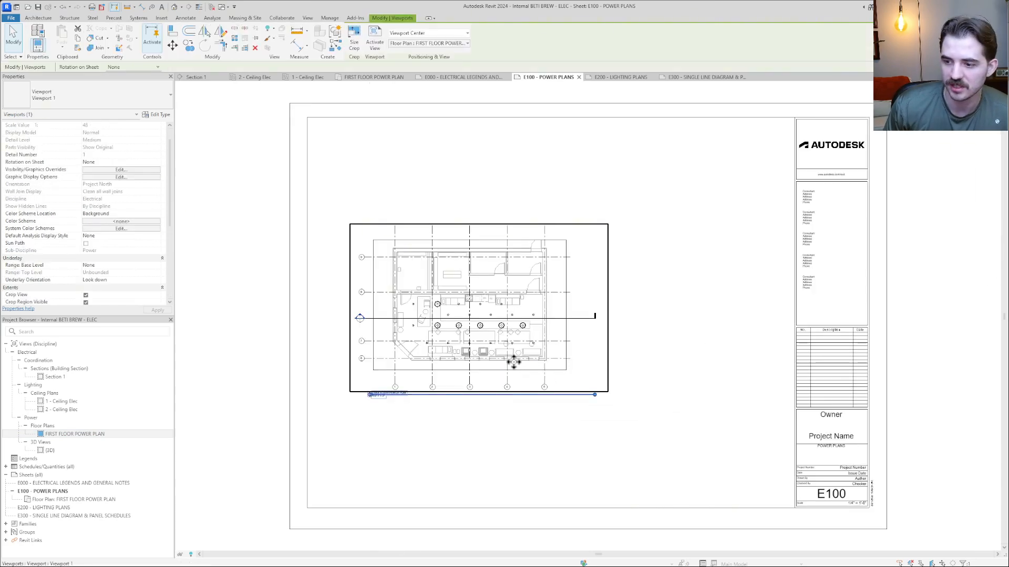
{"action": "left_click_drag", "start_coordinate": [514, 362], "coordinate": [499, 361]}
{"action": "left_click", "coordinate": [508, 451]}
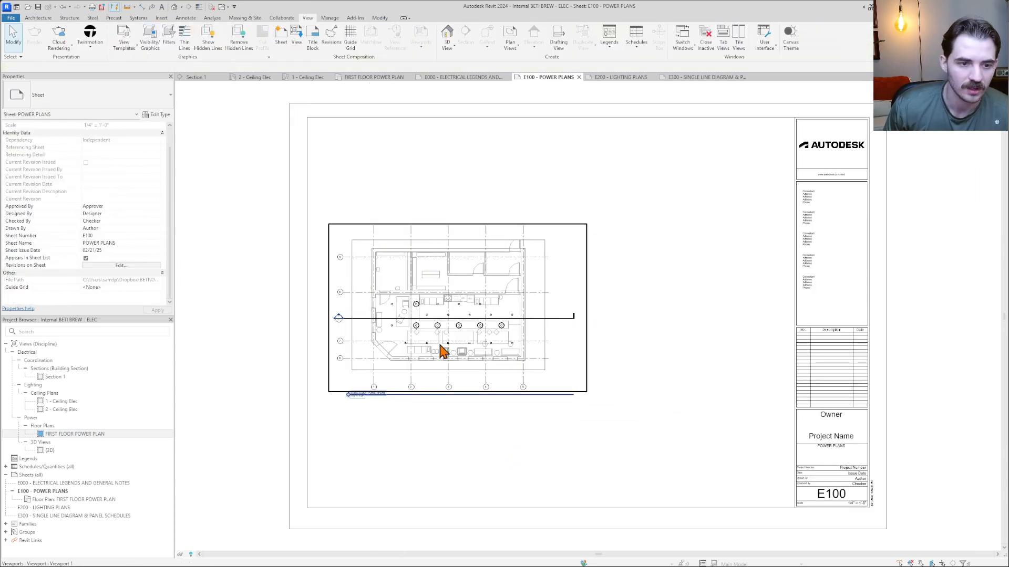
{"action": "left_click_drag", "start_coordinate": [441, 350], "coordinate": [426, 350]}
{"action": "left_click", "coordinate": [645, 347]}
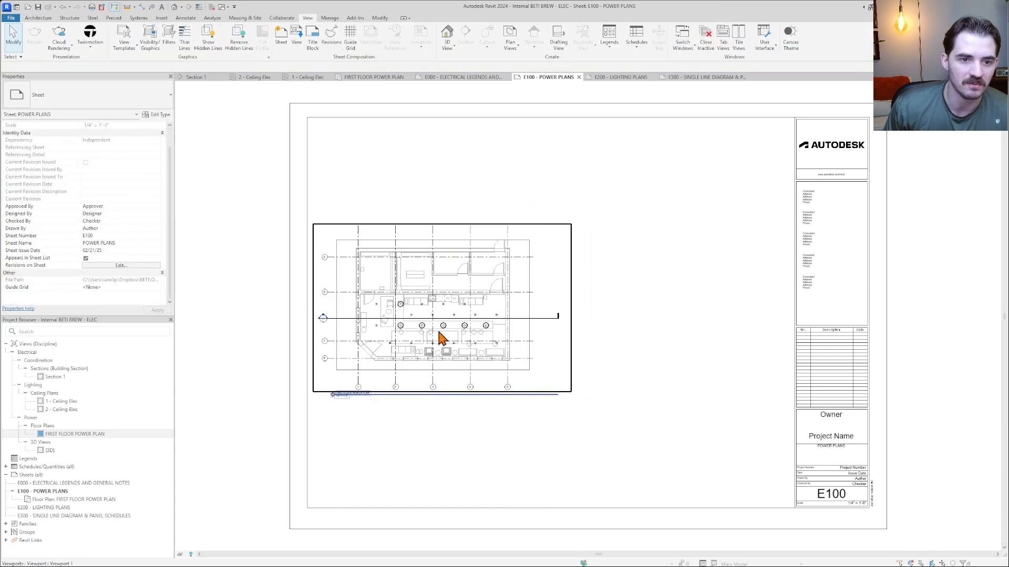
{"action": "left_click_drag", "start_coordinate": [441, 339], "coordinate": [409, 241]}
{"action": "left_click", "coordinate": [409, 311]}
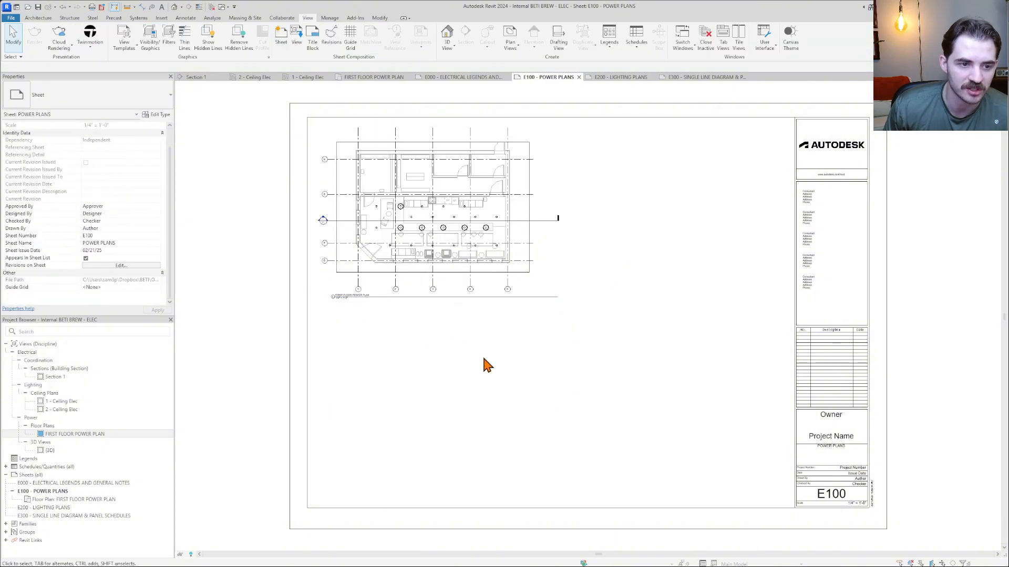
{"action": "middle_click_drag", "start_coordinate": [406, 262], "coordinate": [459, 289]}
{"action": "scroll", "coordinate": [456, 250], "scroll_direction": "down", "scroll_amount": 1}
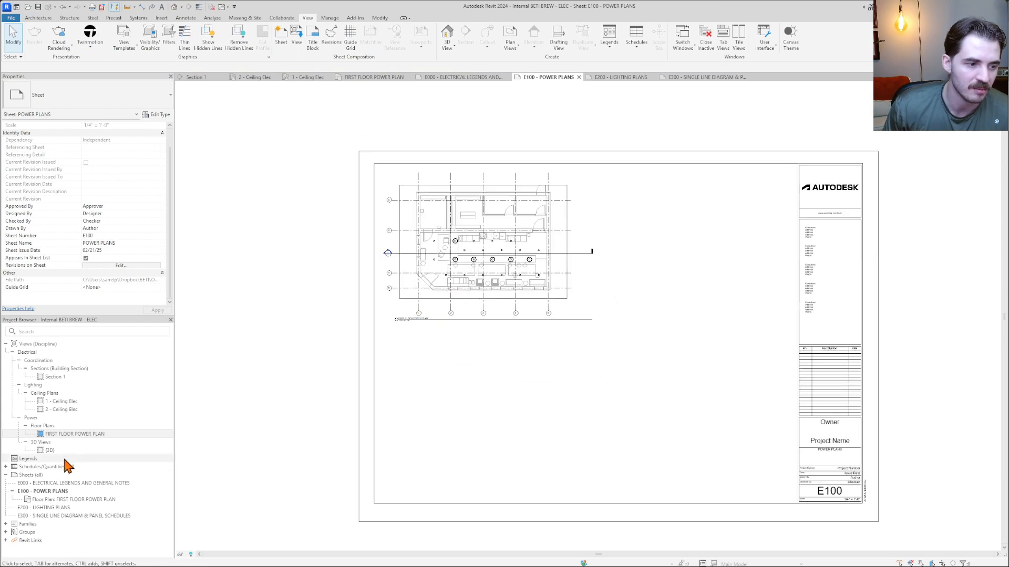